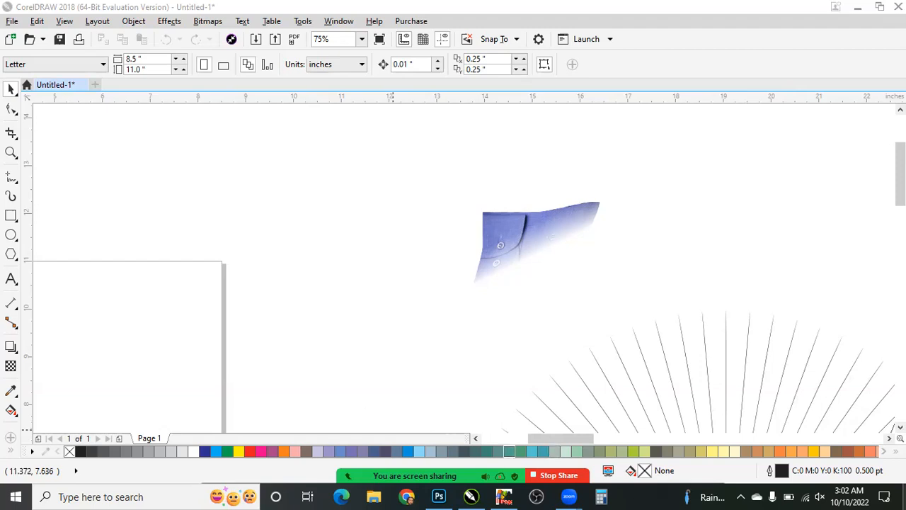
- Show the desktop and switch back to the CorelDRAW drawing
key(super+d)
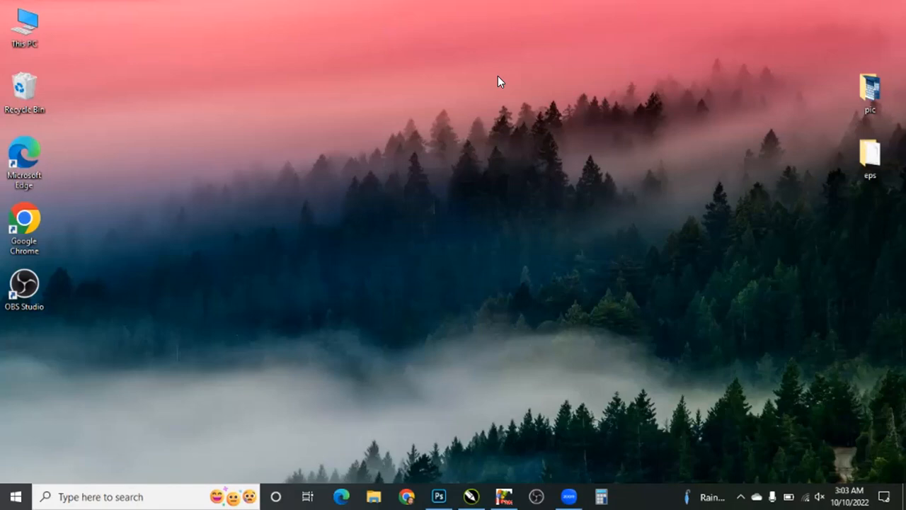
click(441, 496)
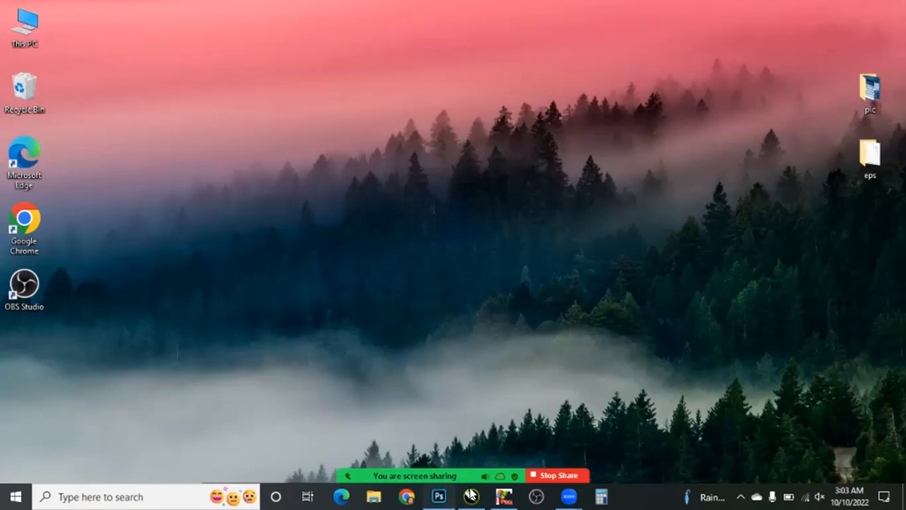
click(471, 495)
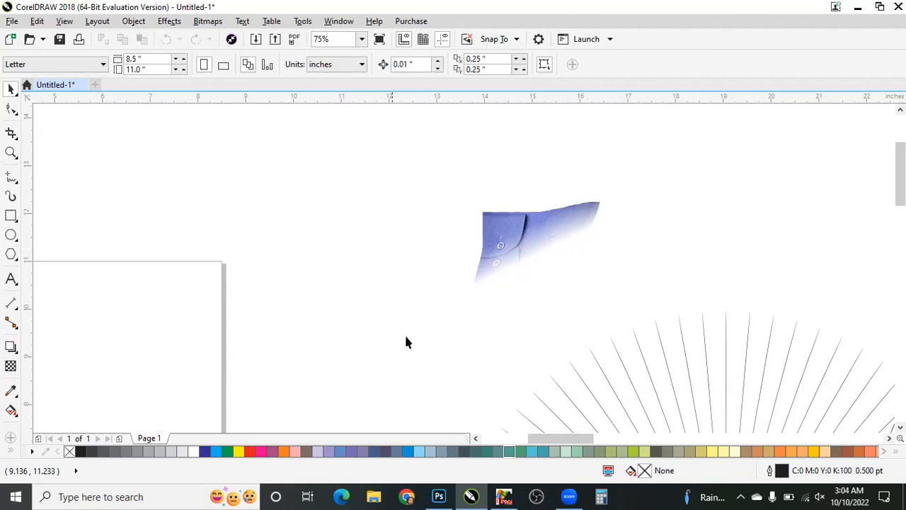
- Check the microphone and speaker options of the Zoom meeting and dismiss them
mouse_move(246, 461)
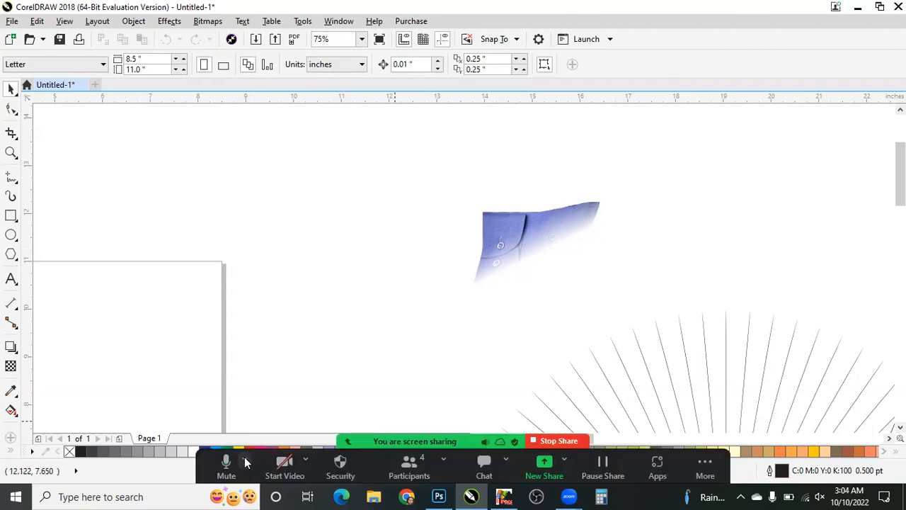
click(245, 461)
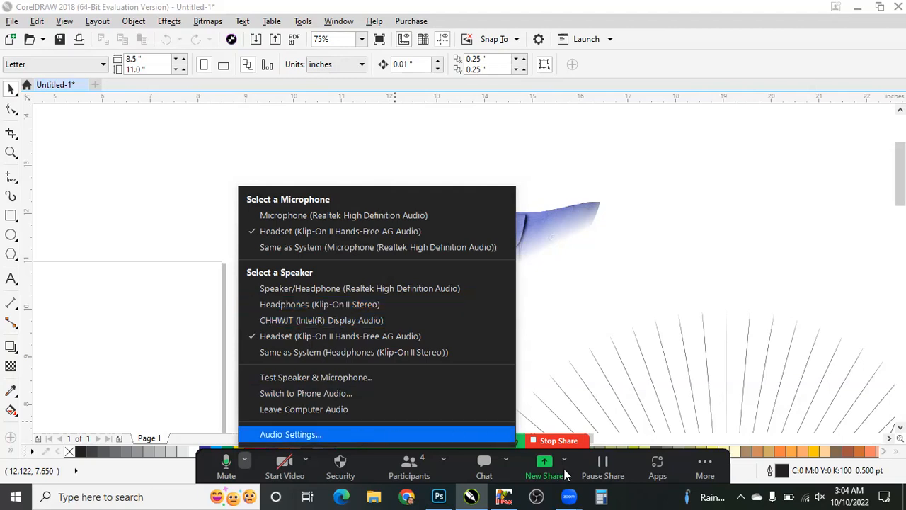
click(650, 495)
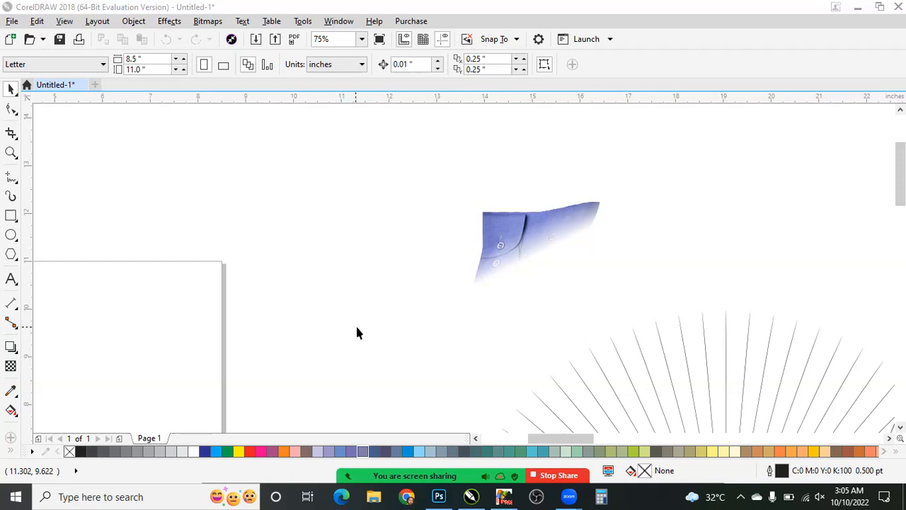
- Look through the available workspace choices without switching workspace
click(341, 23)
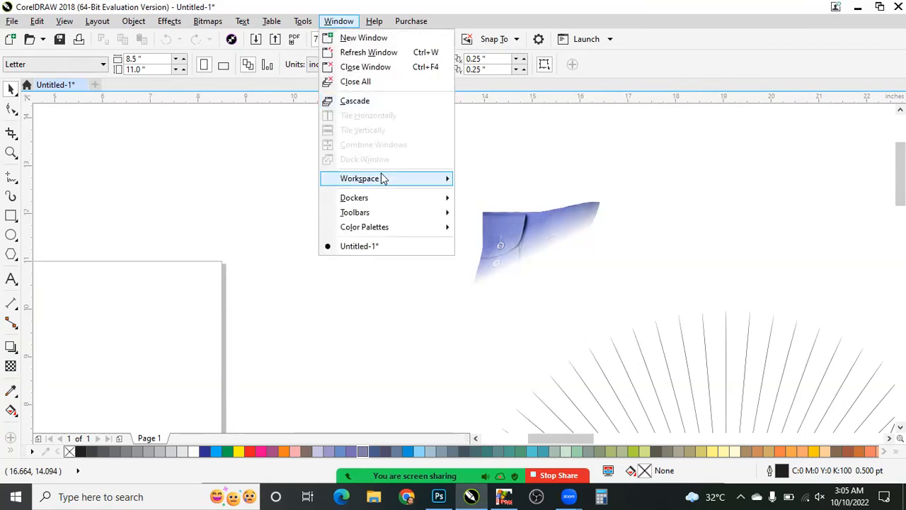
mouse_move(382, 178)
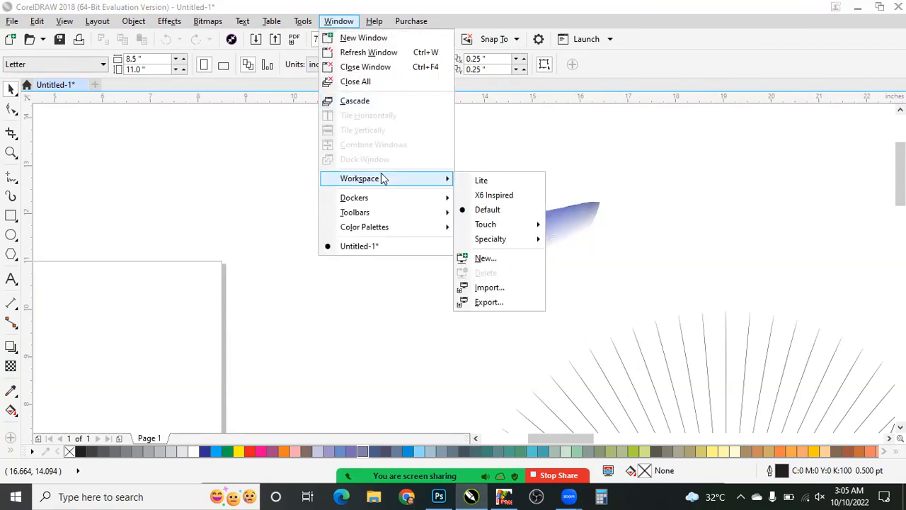
click(196, 194)
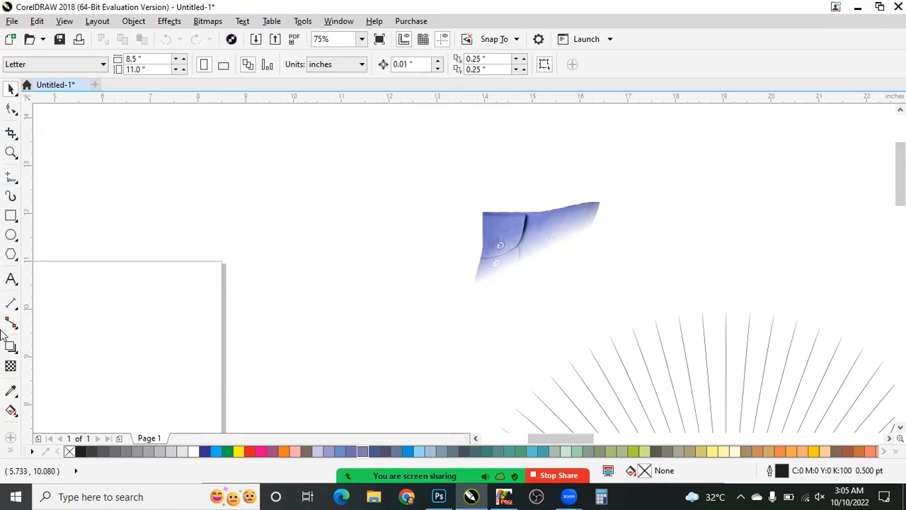
- Hide the Toolbox through the list of toolbars and show it again
right_click(695, 67)
click(658, 66)
right_click(658, 61)
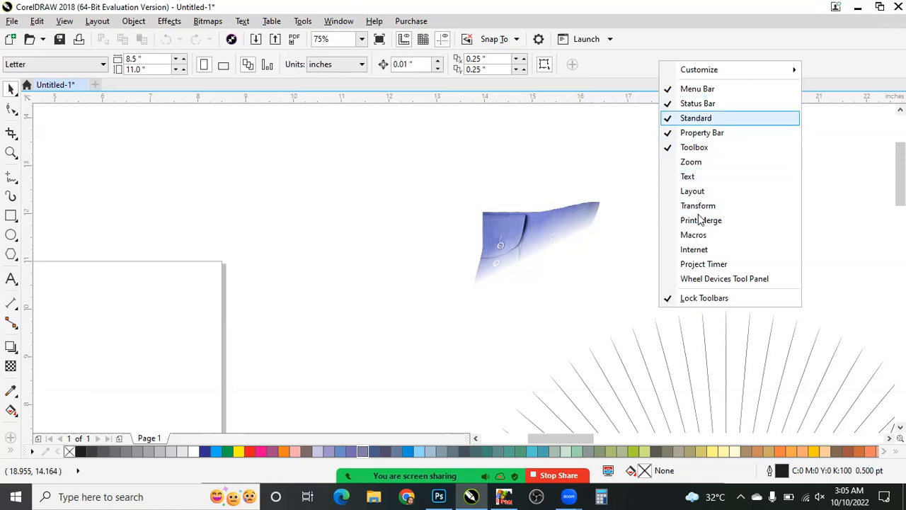
click(716, 147)
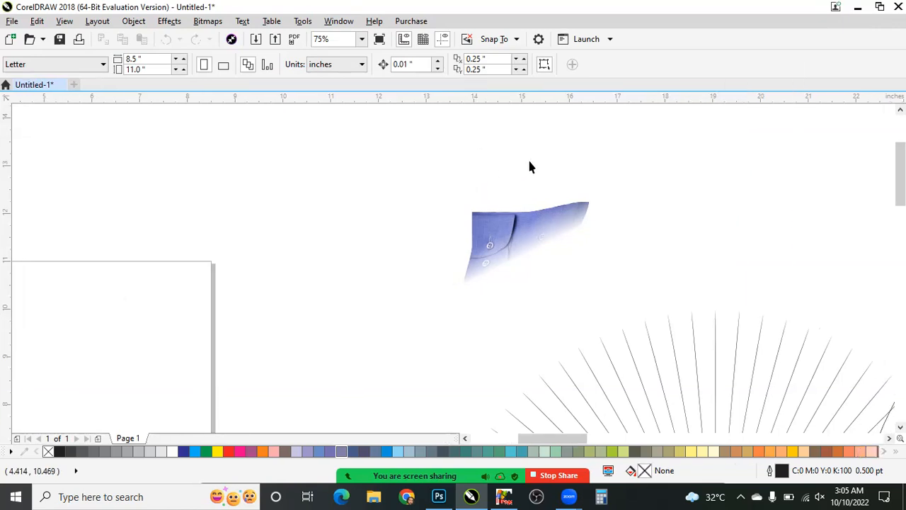
right_click(710, 69)
click(744, 155)
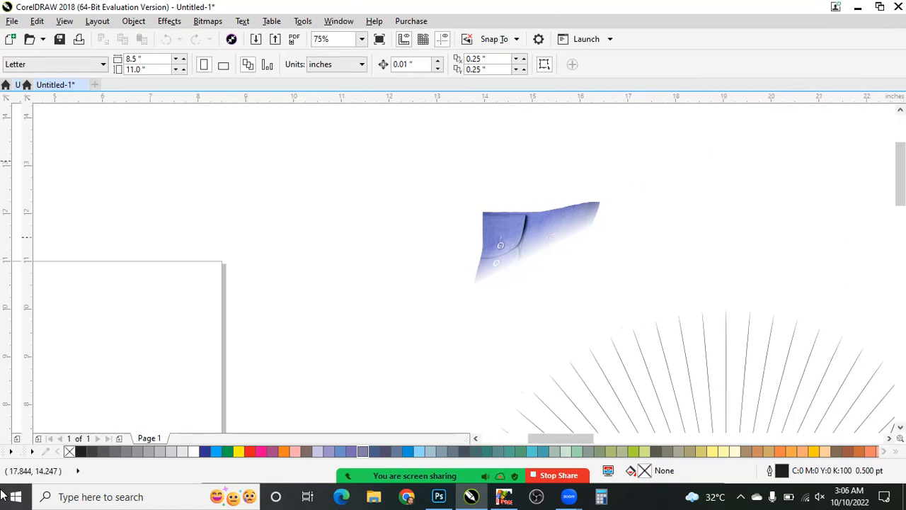
- Review the list of toolbars and the Text tool's property bar options, returning to the Pick tool
right_click(691, 57)
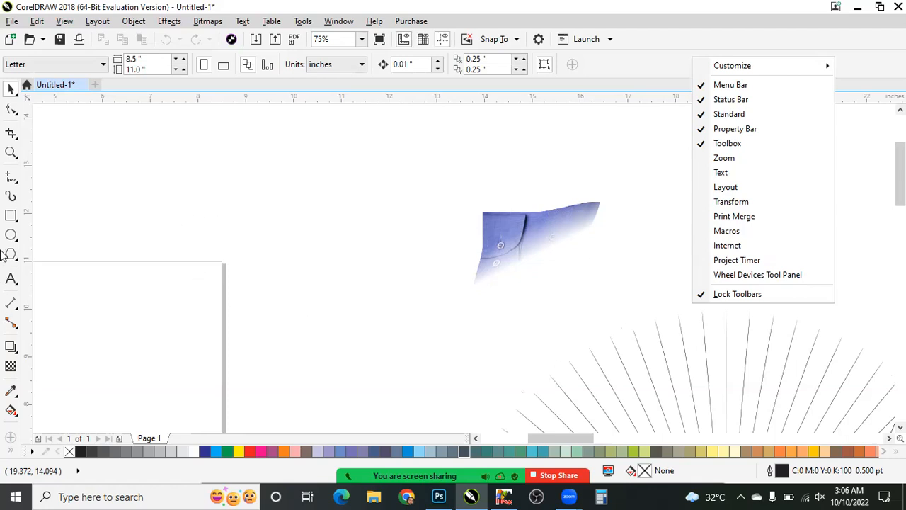
click(8, 279)
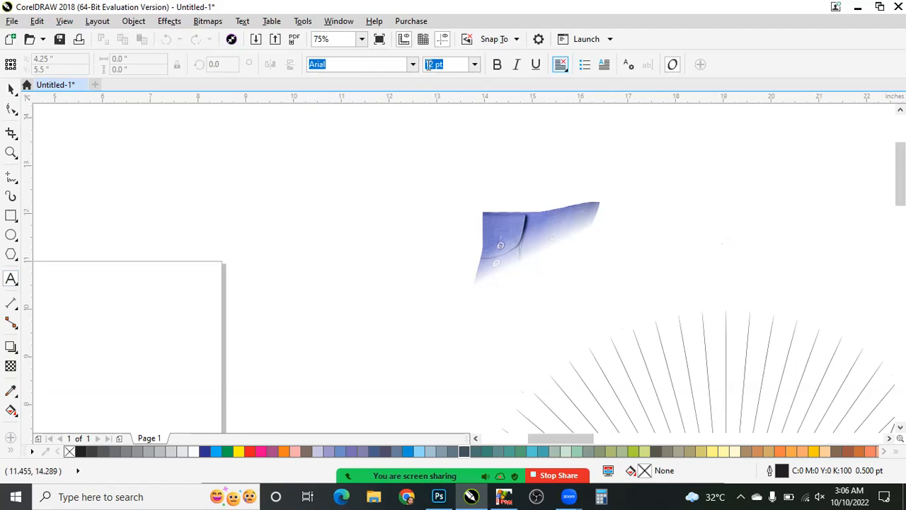
click(10, 89)
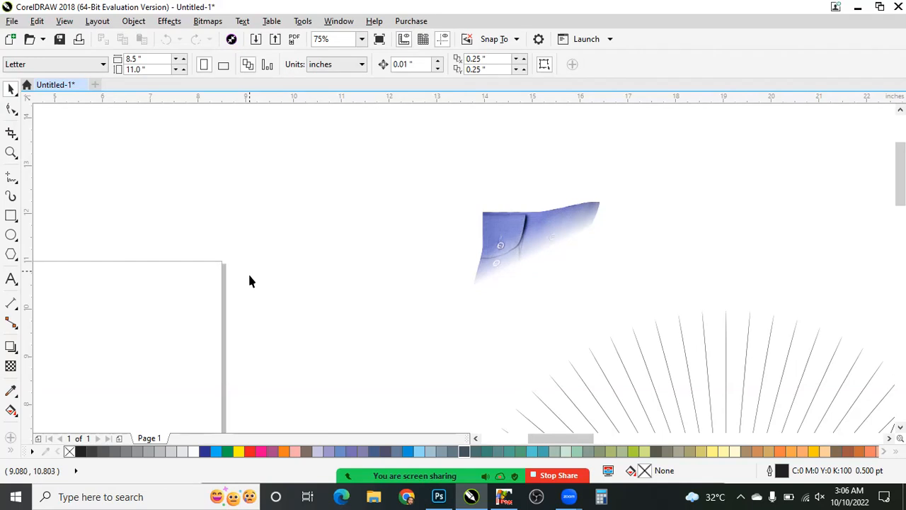
right_click(695, 59)
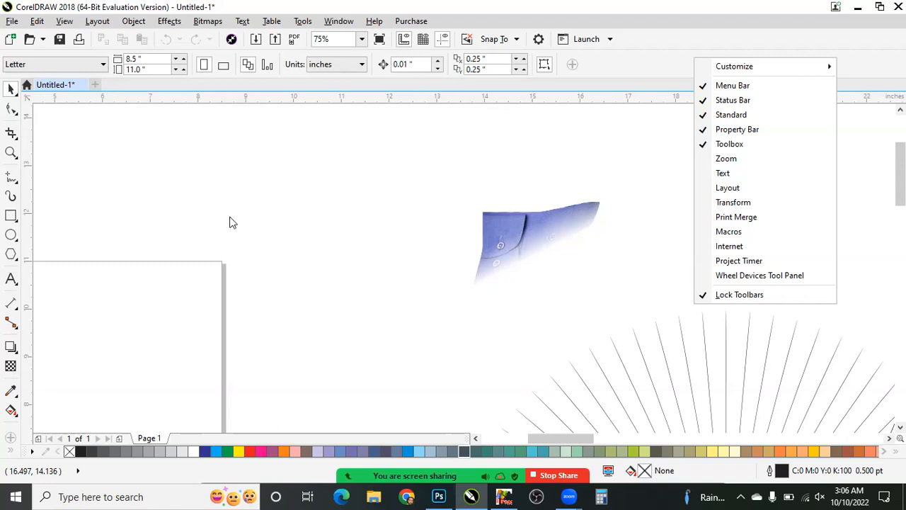
click(561, 88)
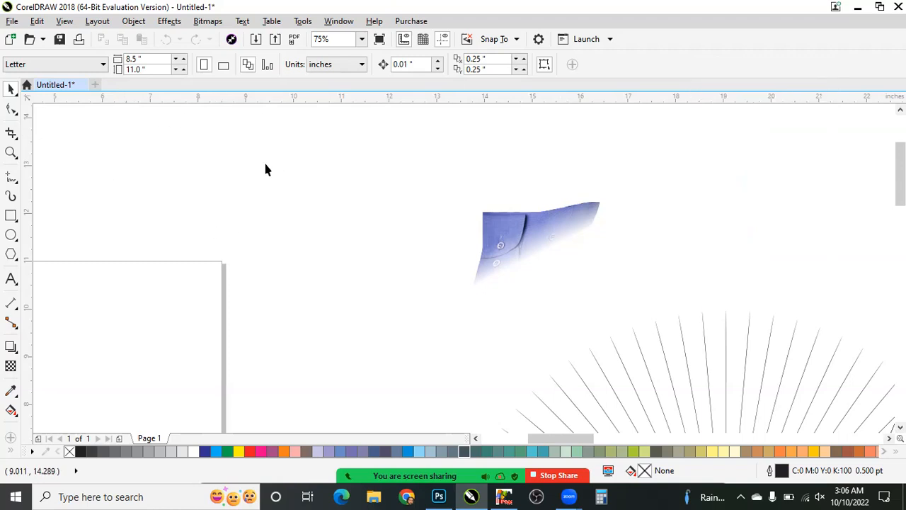
- Compare the property bar options of the Rectangle, Ellipse, Polygon and Text tools, and return to the Pick tool
click(11, 215)
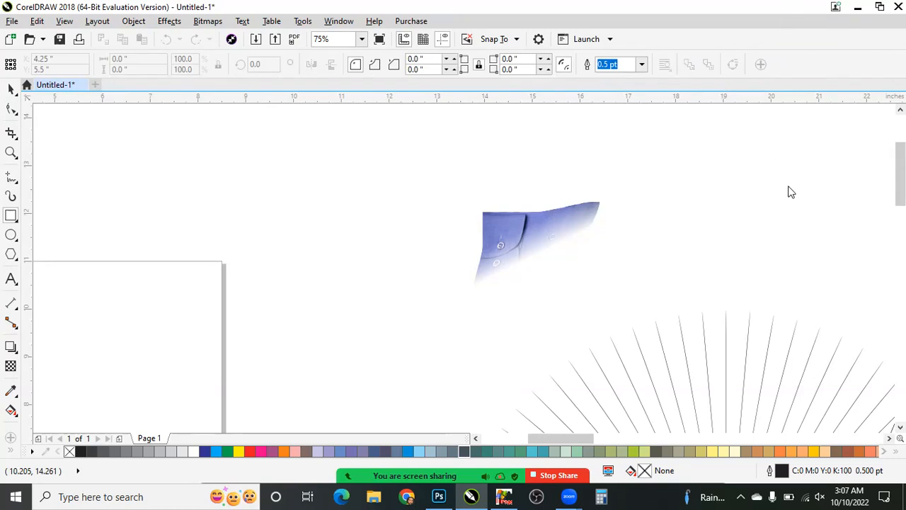
right_click(763, 65)
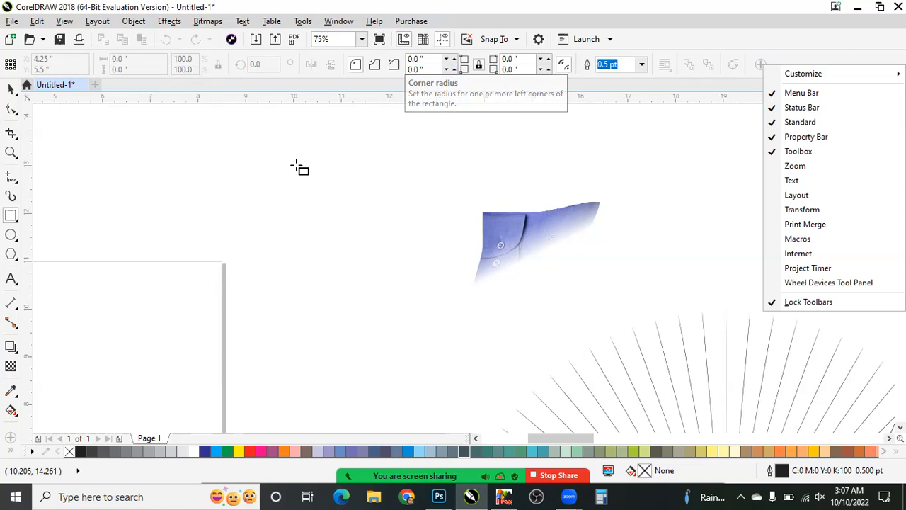
click(17, 243)
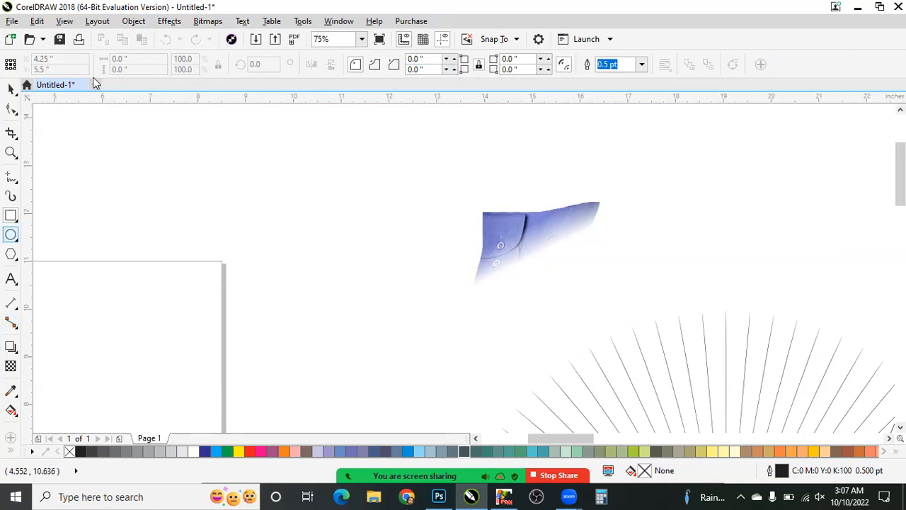
click(10, 235)
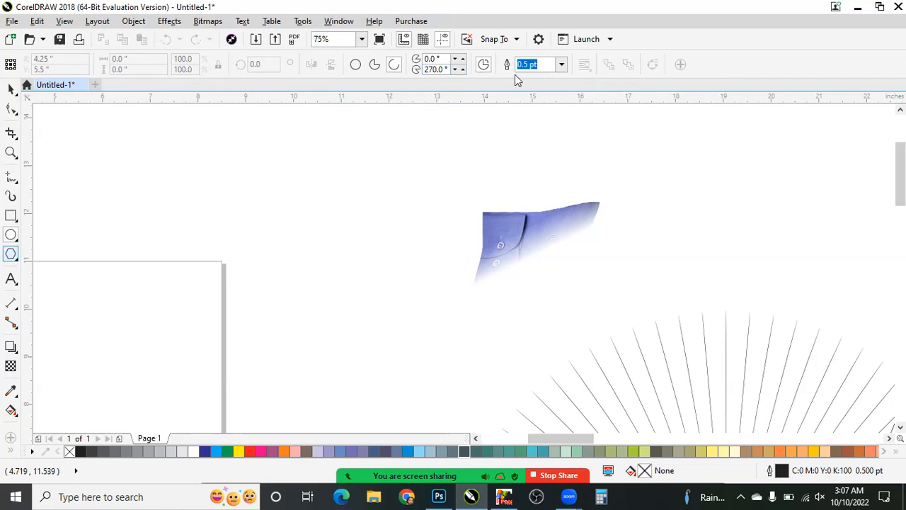
click(10, 254)
click(10, 278)
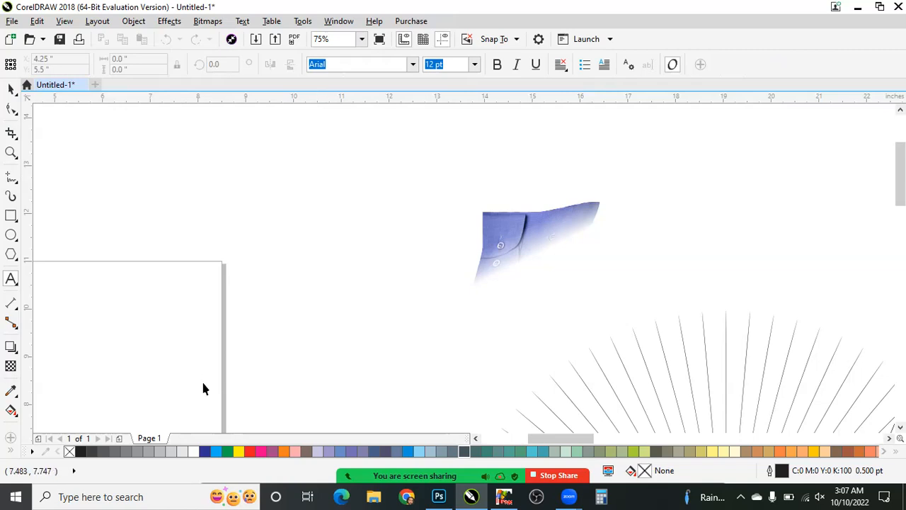
key(space)
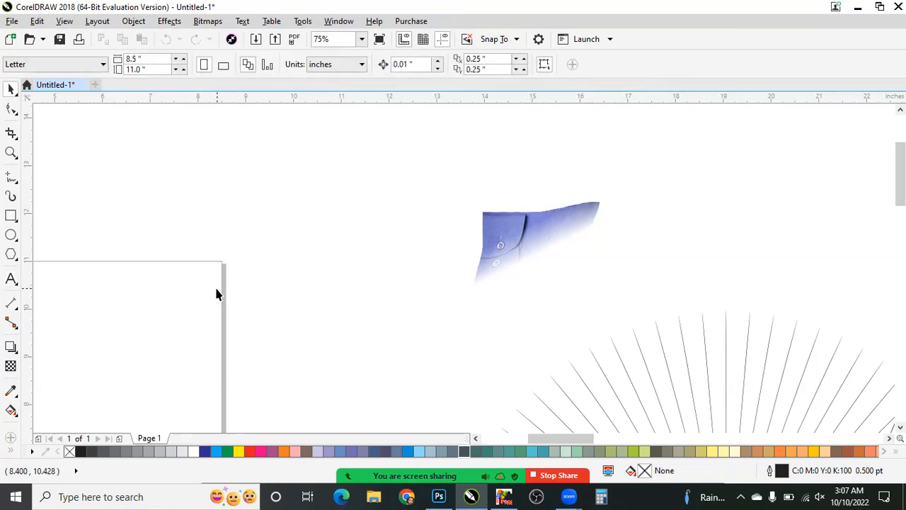
- Turn the Default Palette off and back on among the color palettes
click(303, 22)
mouse_move(336, 28)
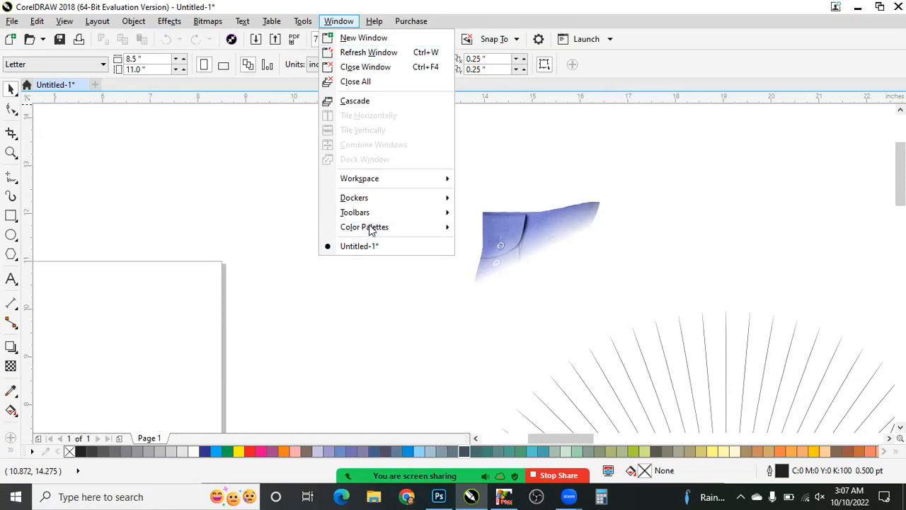
mouse_move(370, 230)
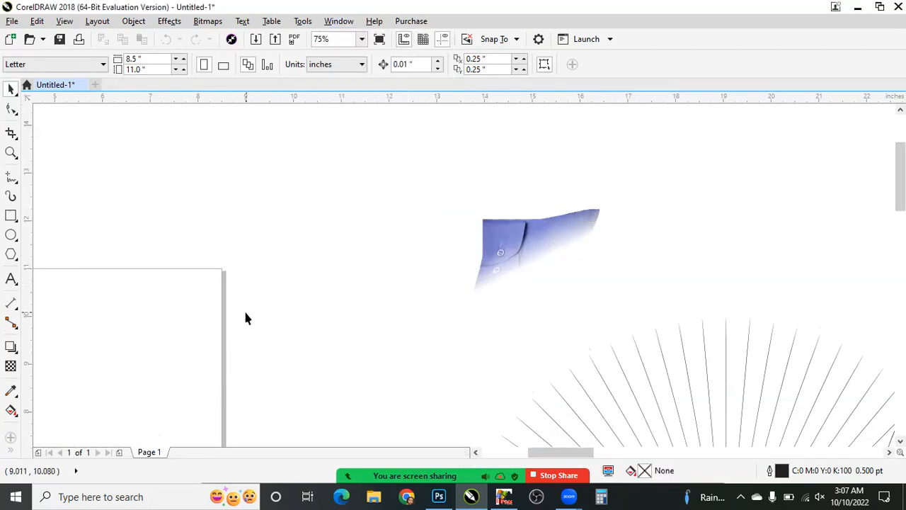
click(339, 21)
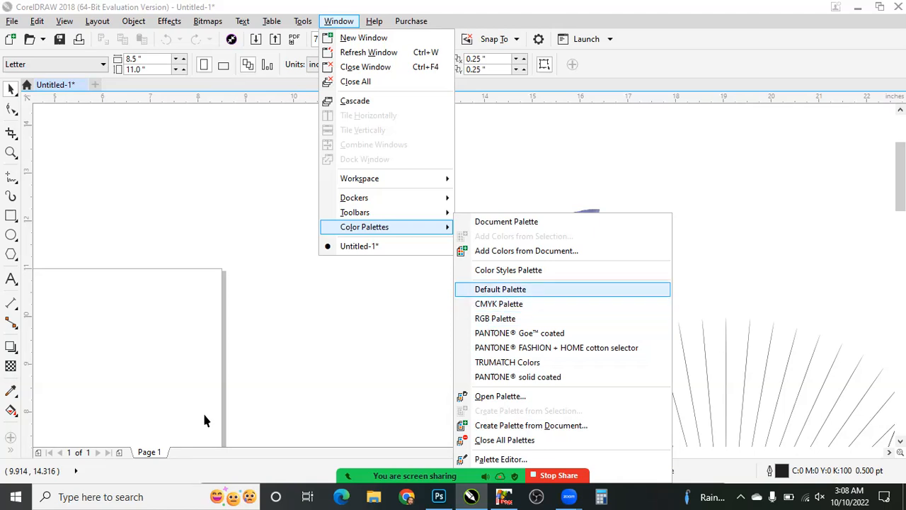
key(Return)
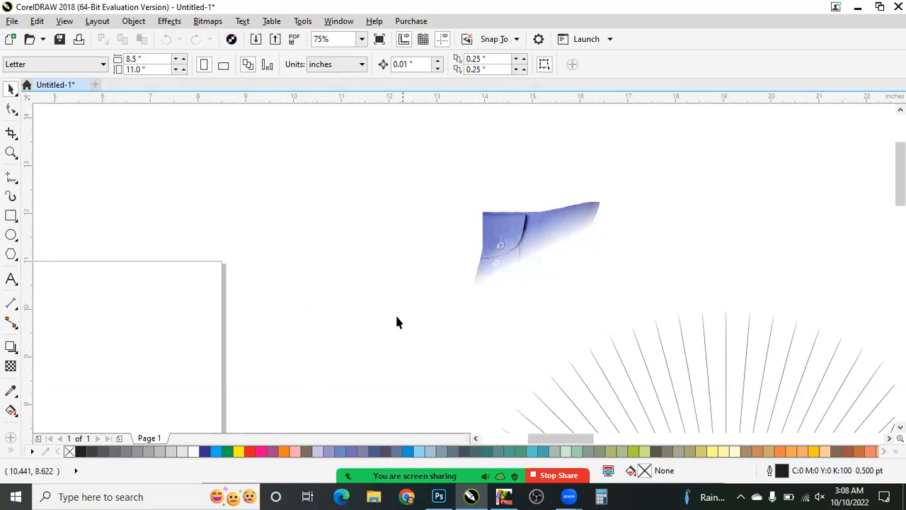
- Draw a rectangle about 5 by 4.75 inches above the page's upper-left corner and fill it with blue (C:100 M:100 Y:0 K:0)
scroll(351, 316, down, 2)
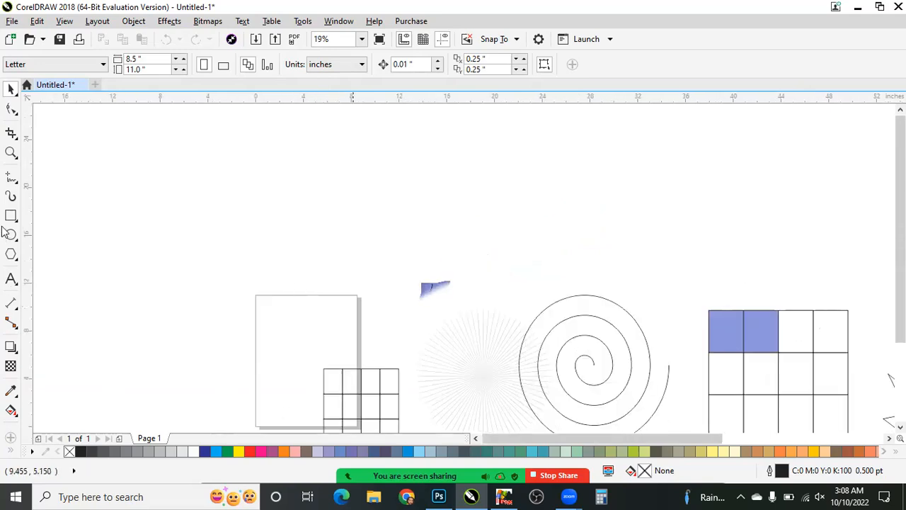
scroll(278, 276, up, 1)
drag(174, 138, 294, 252)
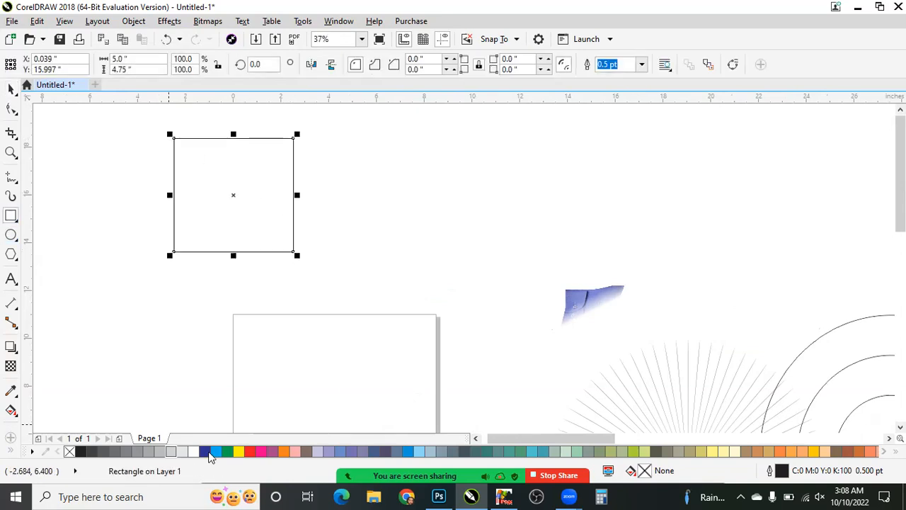
click(206, 452)
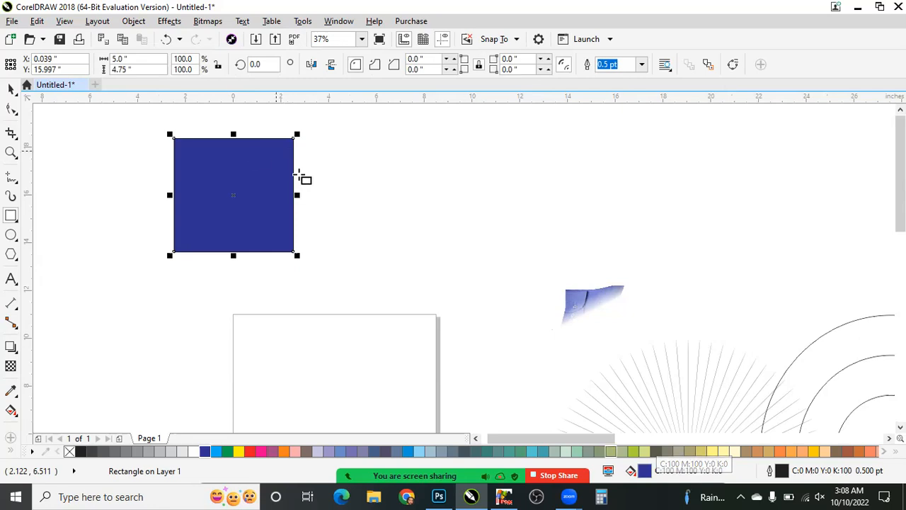
- Examine the outline along the blue rectangle's right edge up close, and return to the whole rectangle
scroll(333, 188, up, 6)
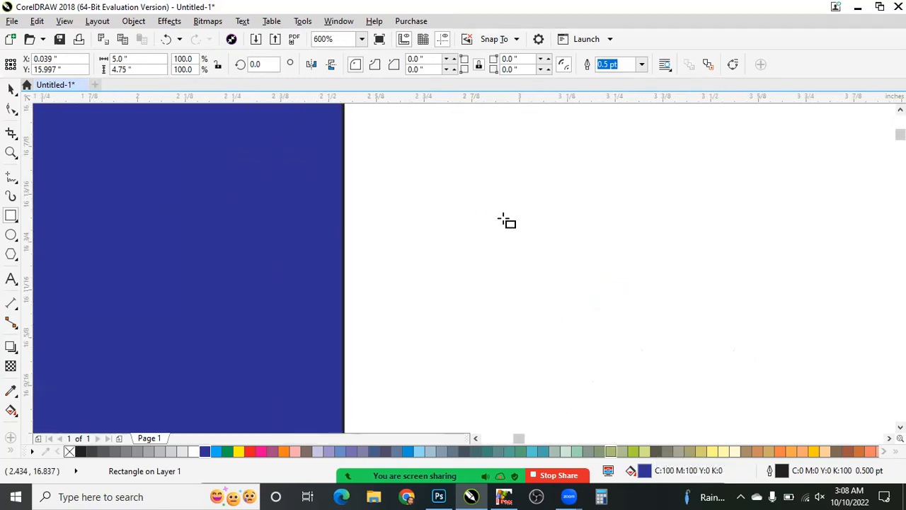
scroll(507, 221, up, 4)
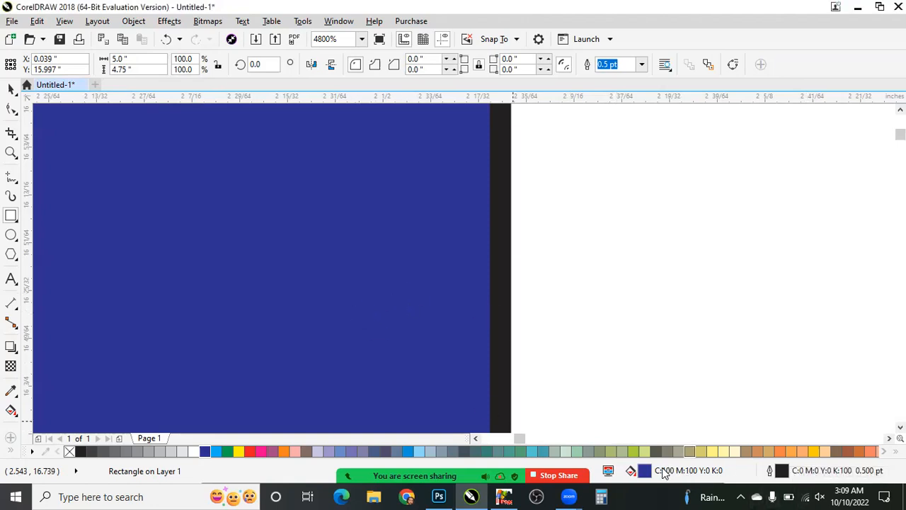
scroll(435, 266, down, 1)
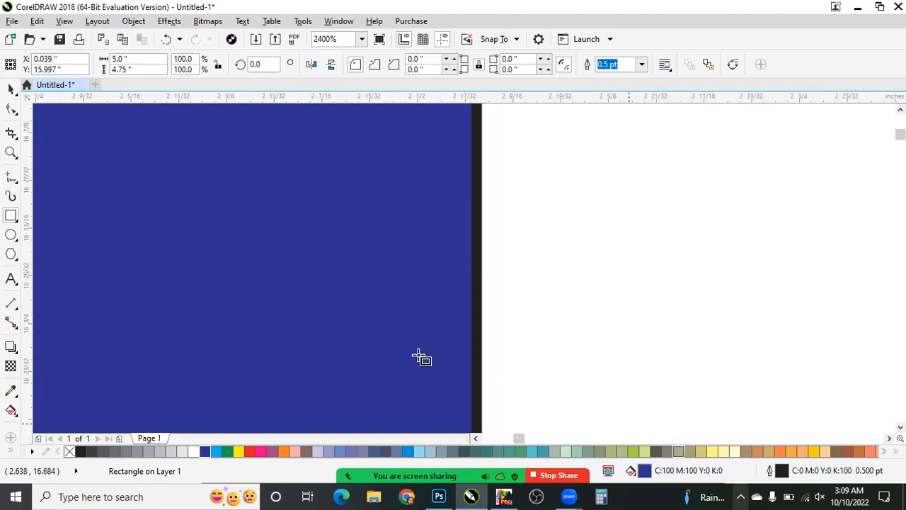
scroll(405, 347, down, 2)
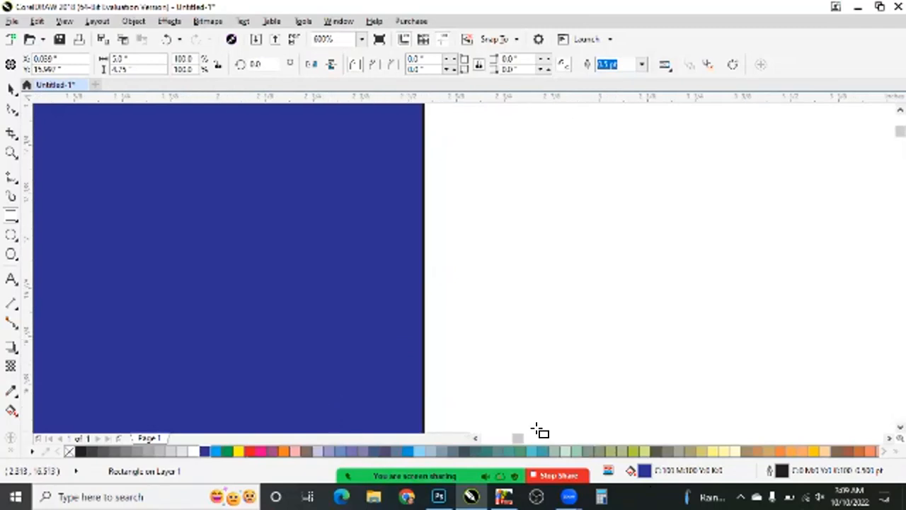
drag(342, 339, 342, 339)
scroll(354, 341, down, 3)
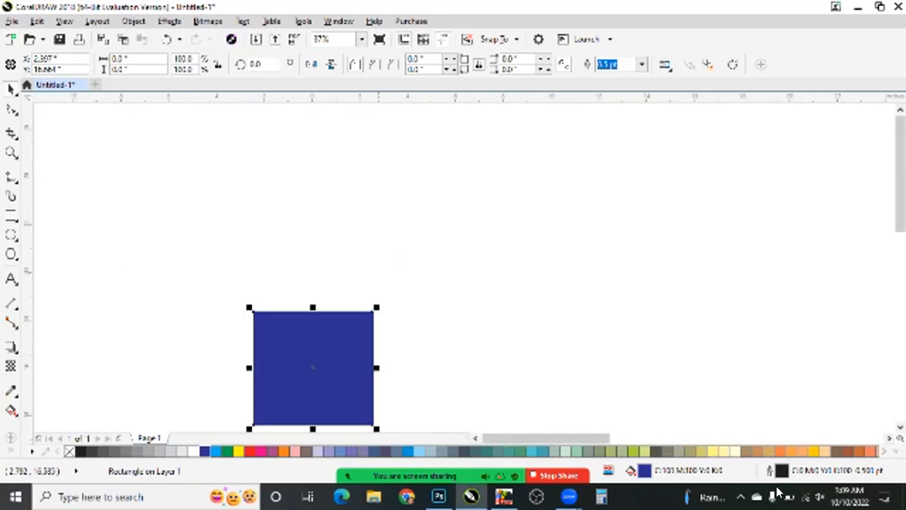
- Edit the blue rectangle's fill and shift its hue to green (C:80 M:20 Y:78 K:5)
scroll(403, 360, up, 1)
double_click(646, 472)
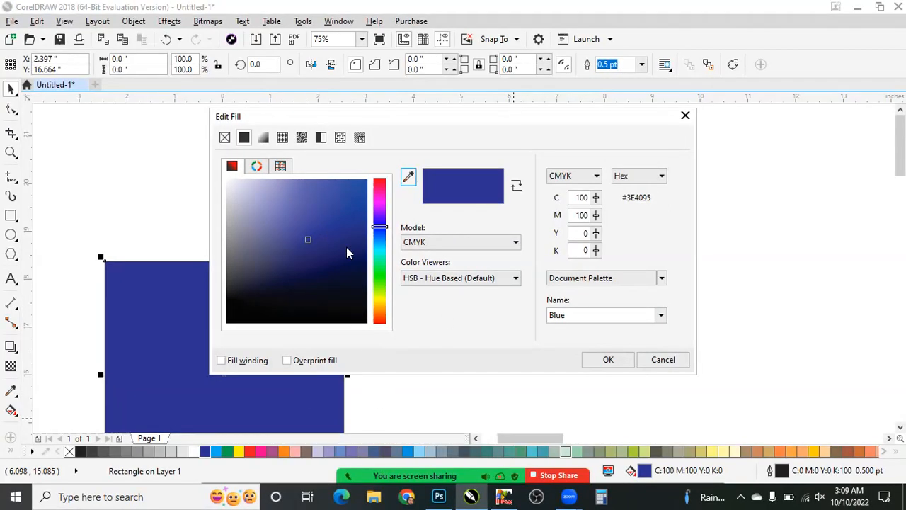
mouse_move(381, 250)
mouse_down()
mouse_move(387, 285)
mouse_move(377, 264)
mouse_up()
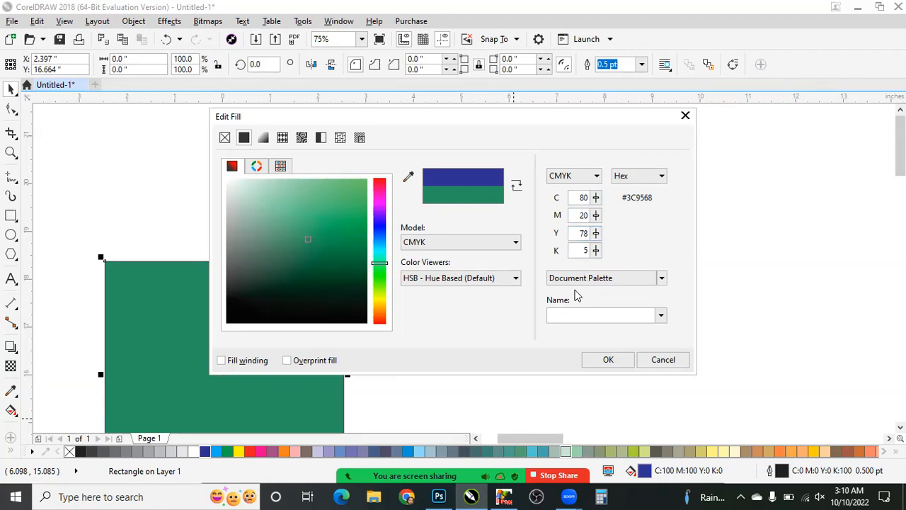
- Set the rectangle's fill to C:100 M:100 Y:0 K:0 and apply it
click(577, 197)
double_click(580, 197)
text(100)
key(Tab)
key(Tab)
text(0)
key(Tab)
text(0)
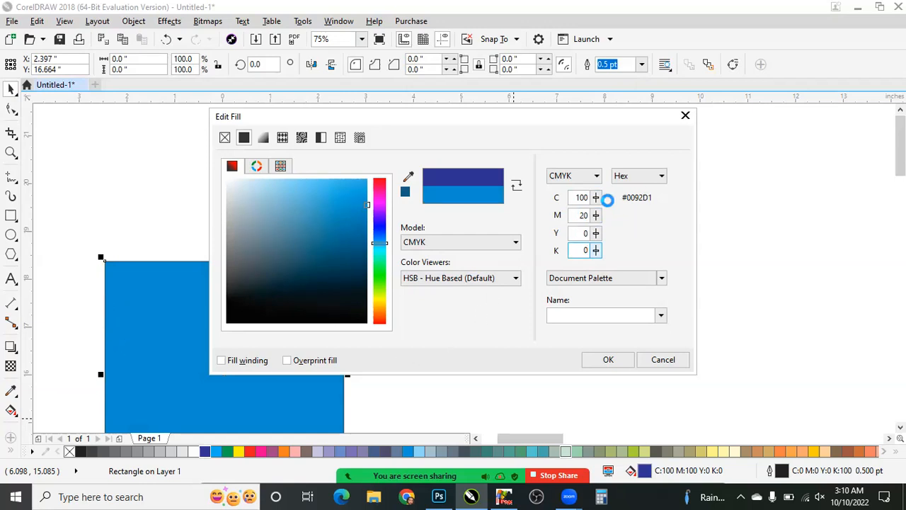
double_click(584, 215)
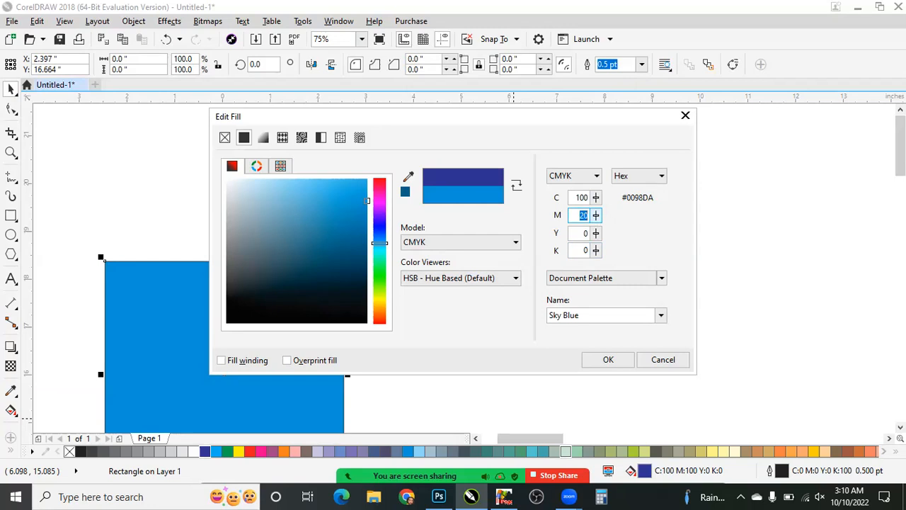
text(100)
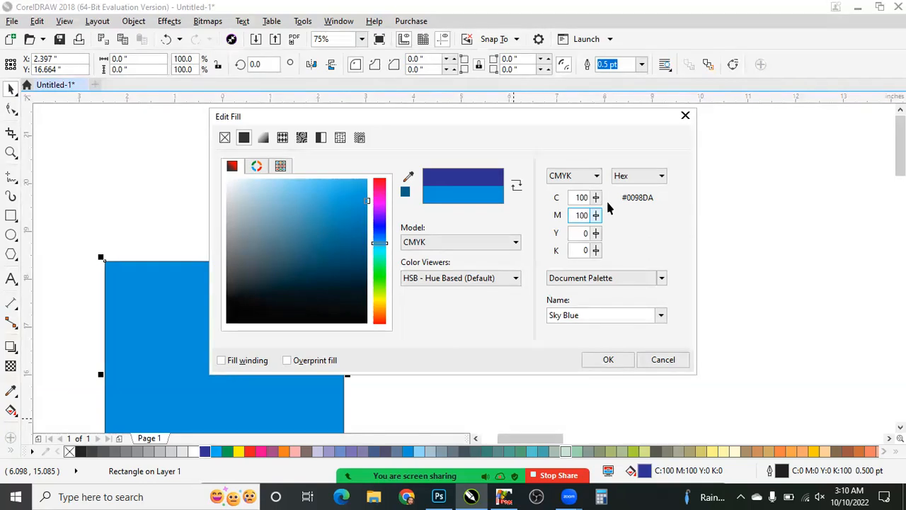
key(Return)
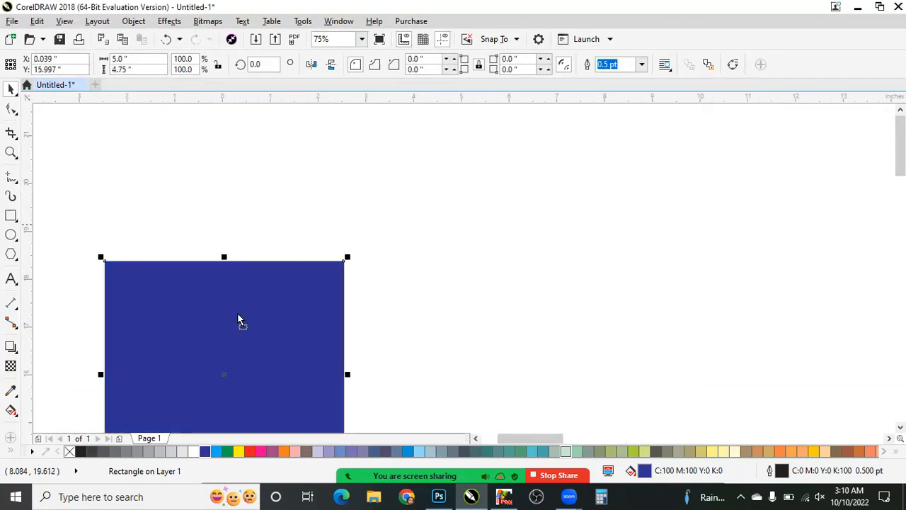
- Move the rectangle up about 2.6 inches and set its fill to yellow with C:1 M:0 Y:100 K:0
drag(178, 383, 183, 259)
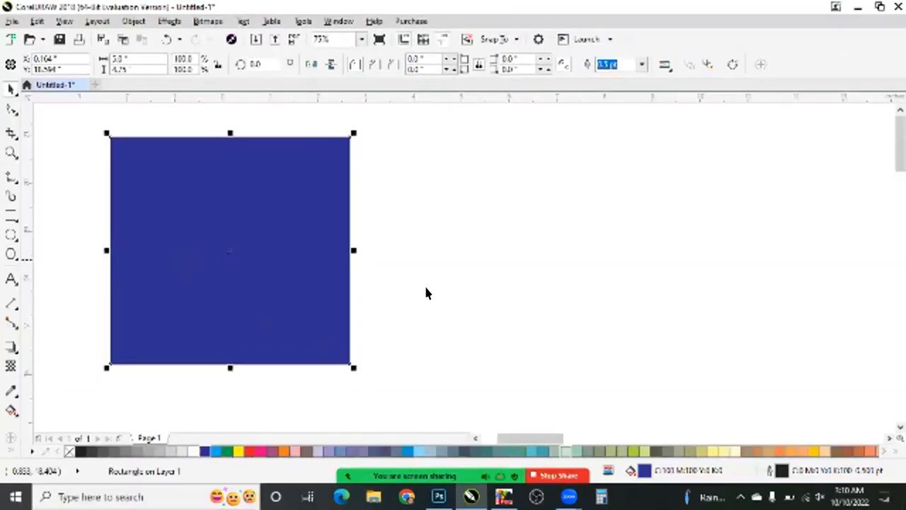
double_click(645, 473)
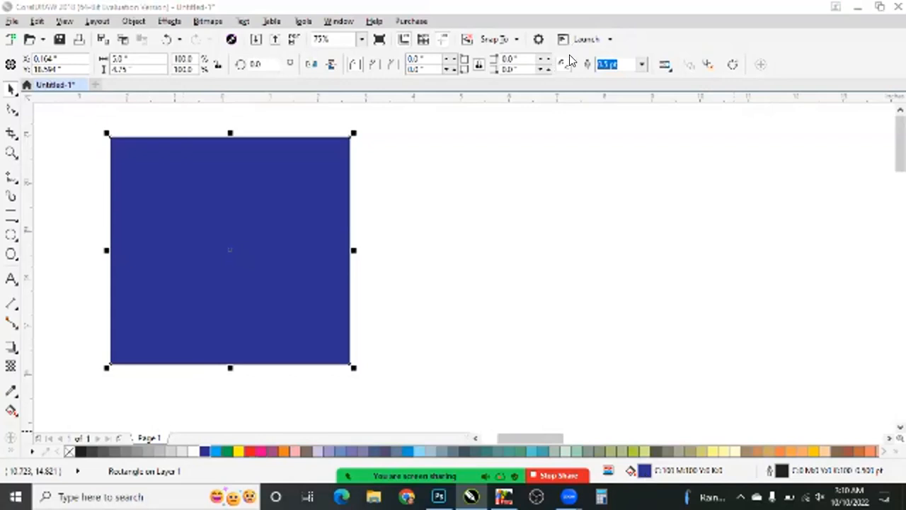
double_click(581, 197)
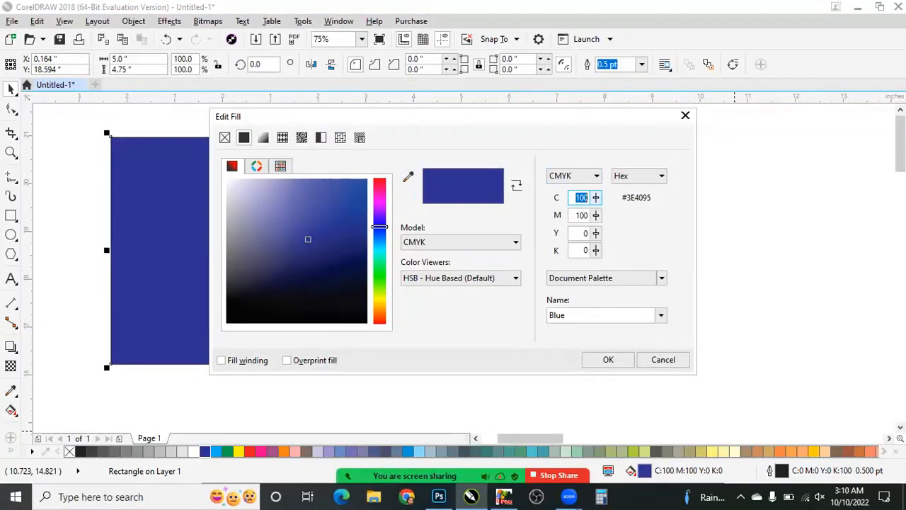
text(1)
key(Return)
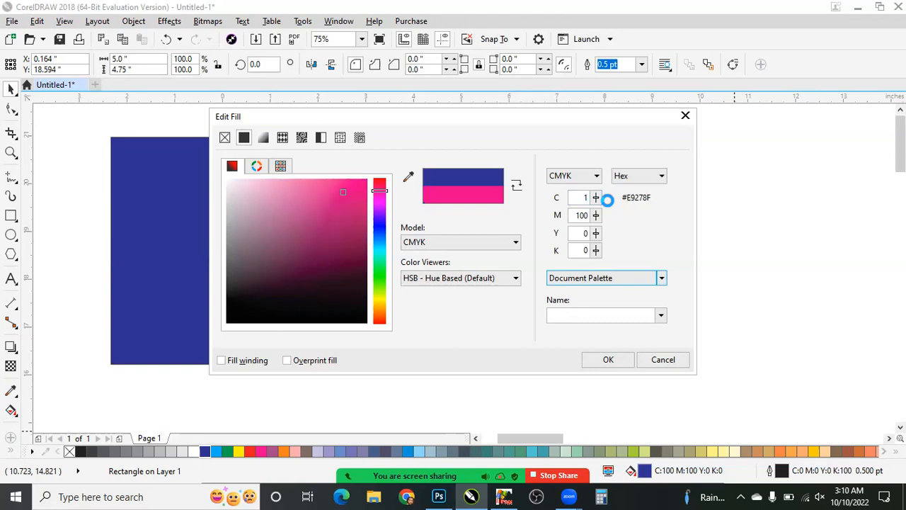
click(579, 198)
key(Tab)
text(0)
key(Tab)
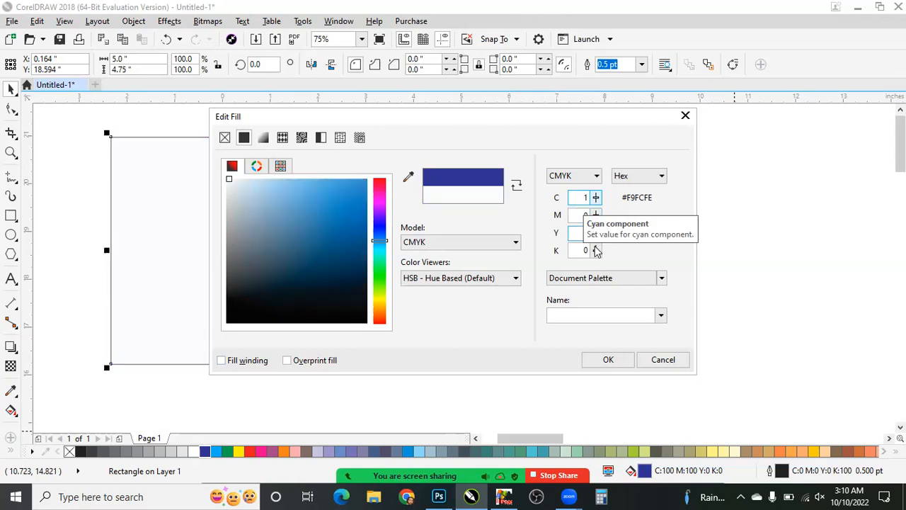
text(100)
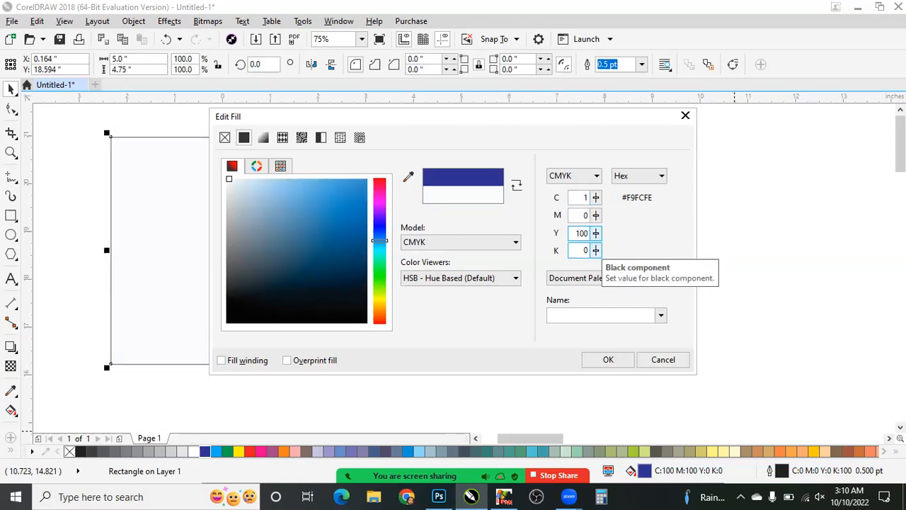
key(Return)
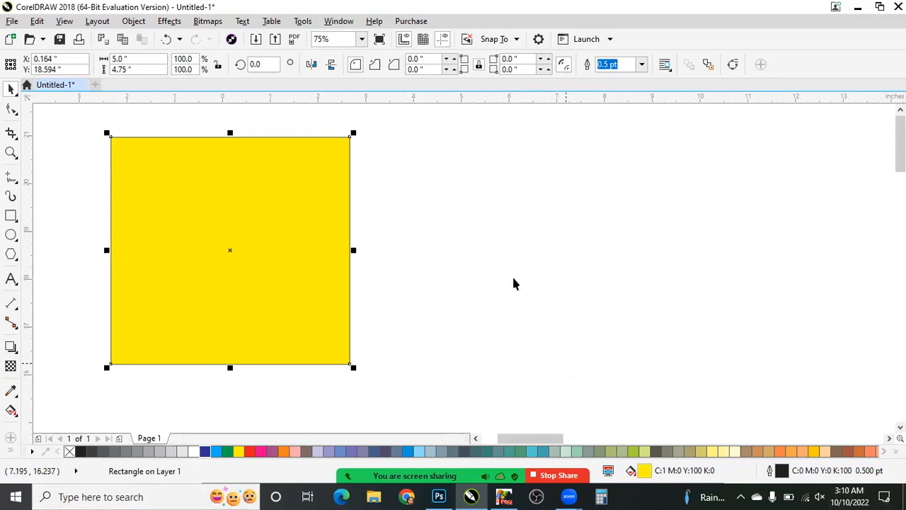
- Fill the rectangle with palette red, and change its fill values to dark green, C:100 M:0 Y:100 K:50
click(255, 451)
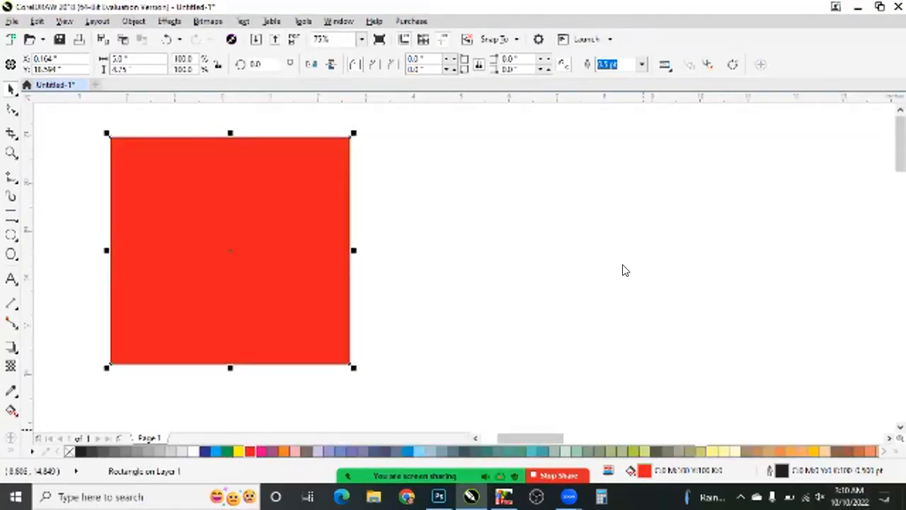
key(shift+F11)
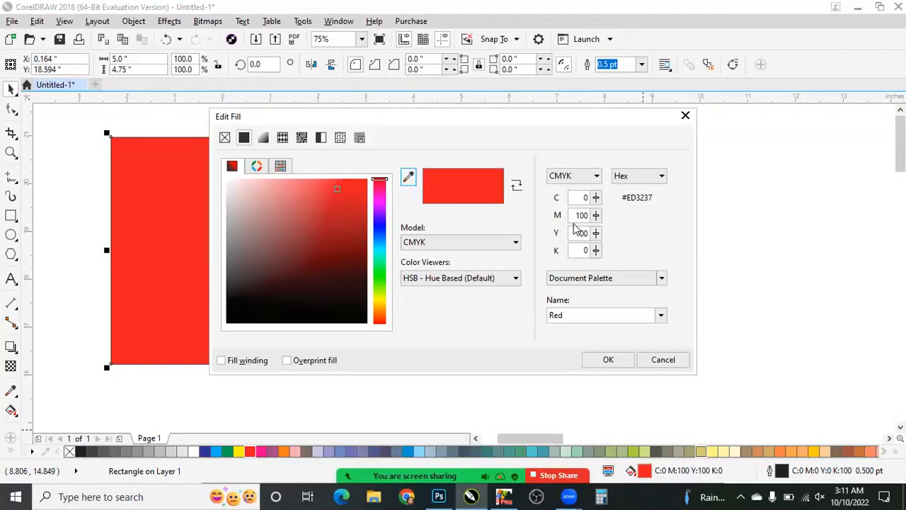
click(581, 233)
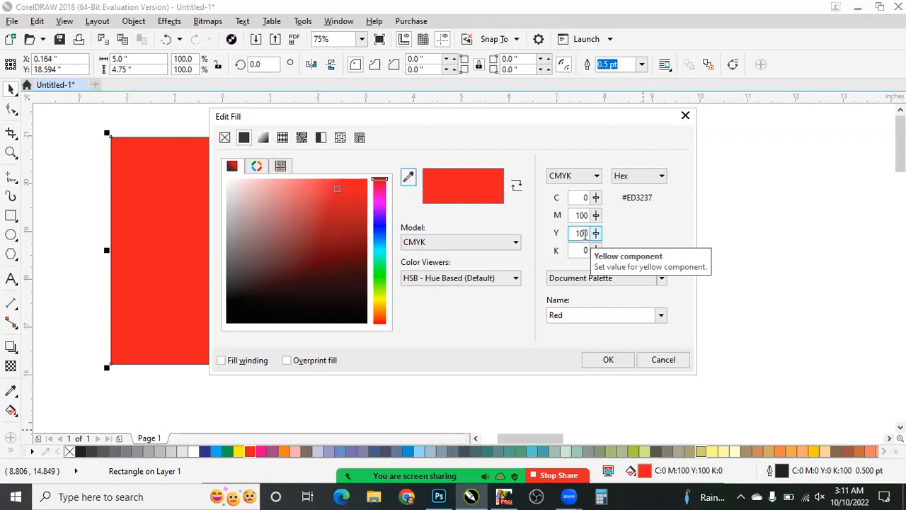
click(578, 198)
drag(579, 198, 624, 197)
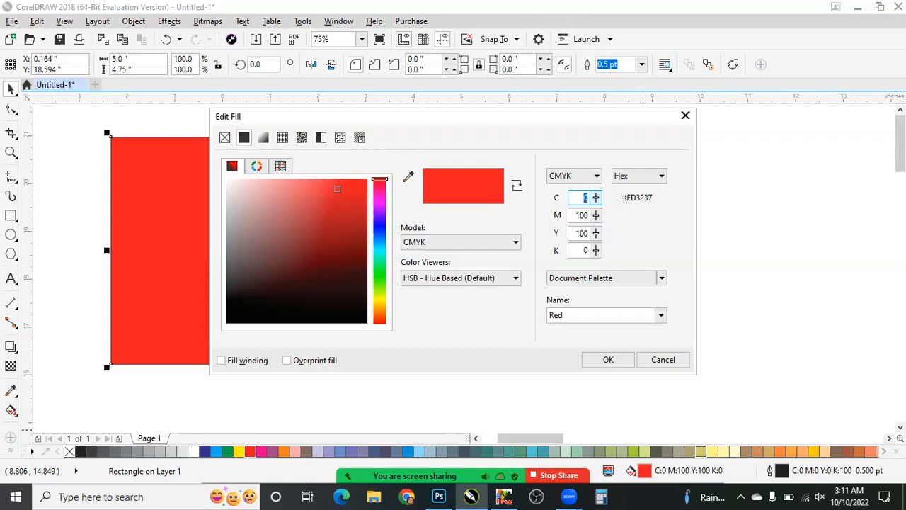
text(100)
key(Tab)
text(0)
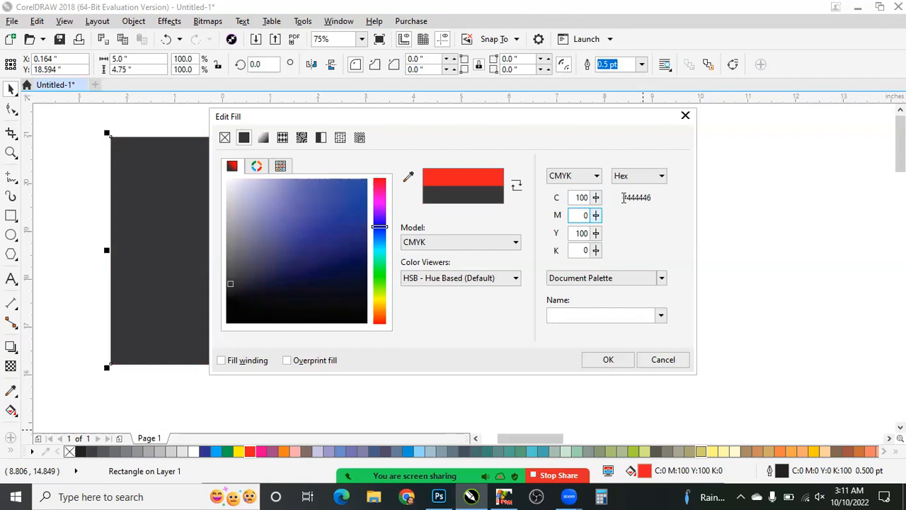
key(Tab)
key(Tab)
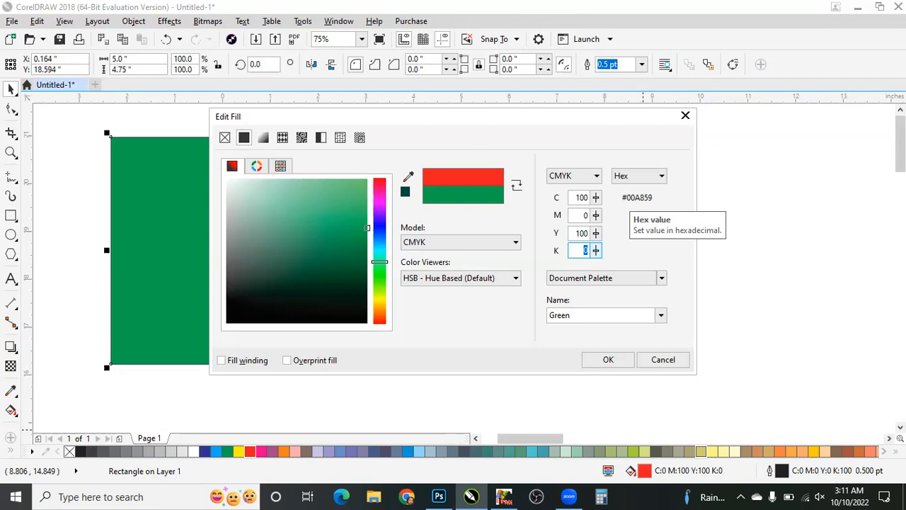
text(50)
key(Return)
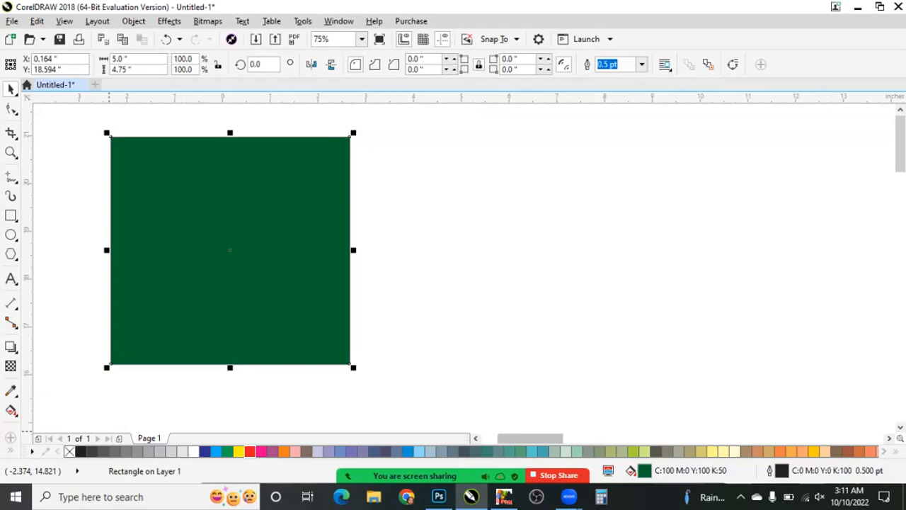
- Review the CMYK values of the rectangle's dark green fill without changing them
click(884, 452)
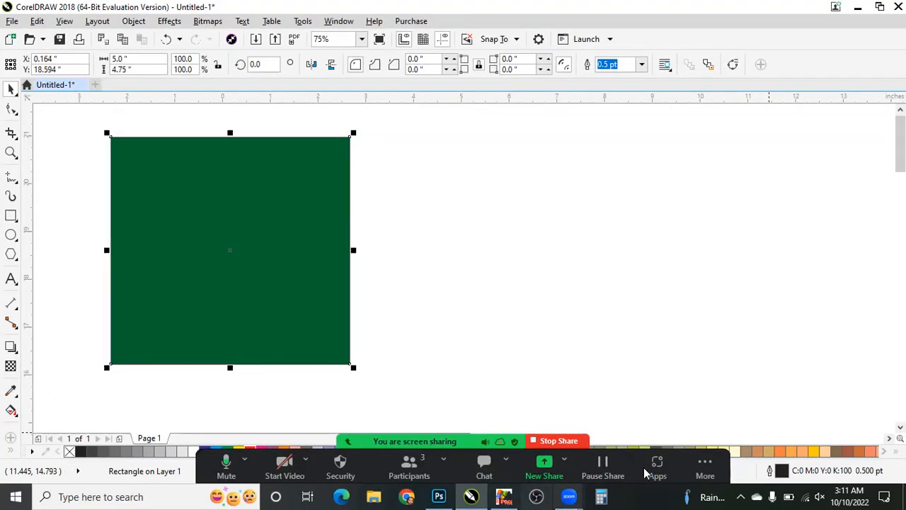
key(shift+F11)
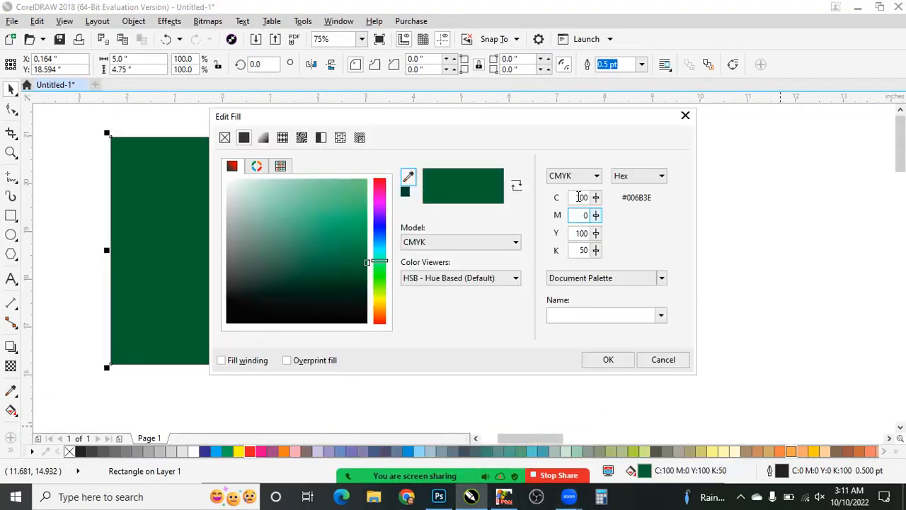
click(577, 214)
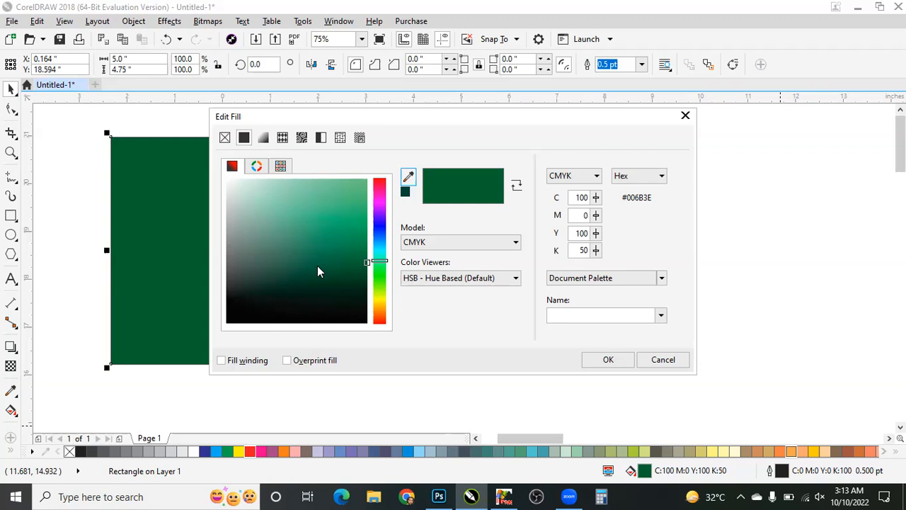
click(605, 358)
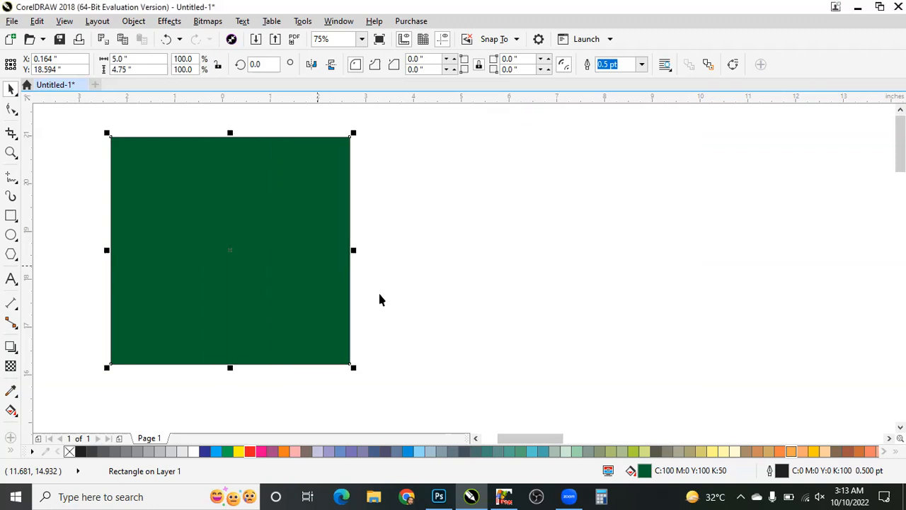
- Change the rectangle's outline color to pinkish red (C:0 M:100 Y:59 K:0), keeping the 0.5 pt width
click(338, 252)
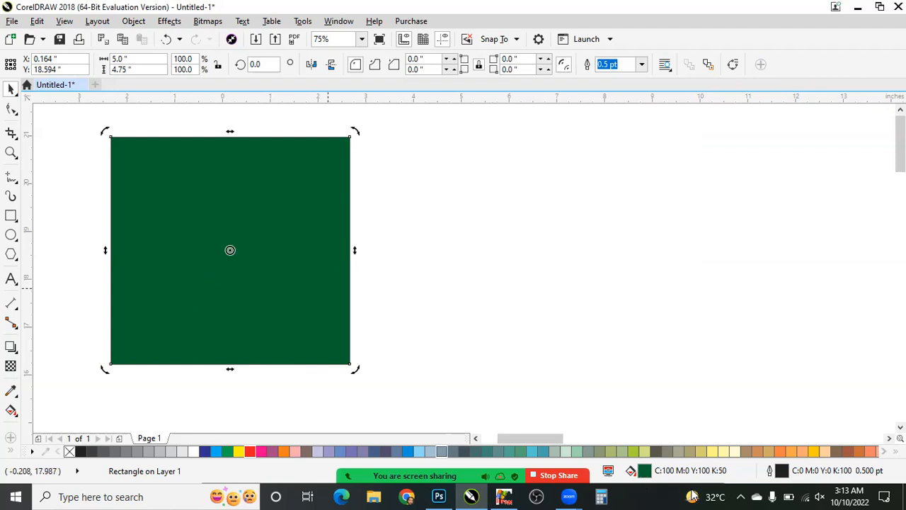
scroll(339, 252, up, 2)
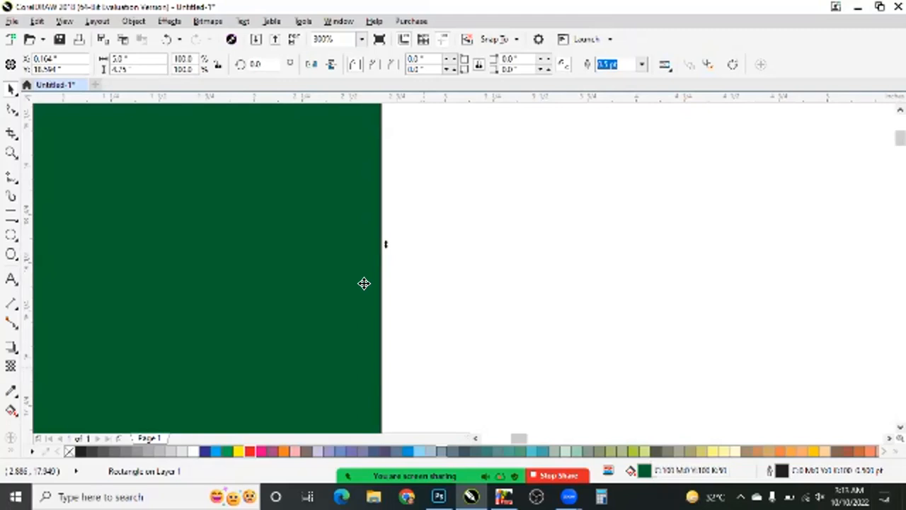
scroll(368, 289, up, 4)
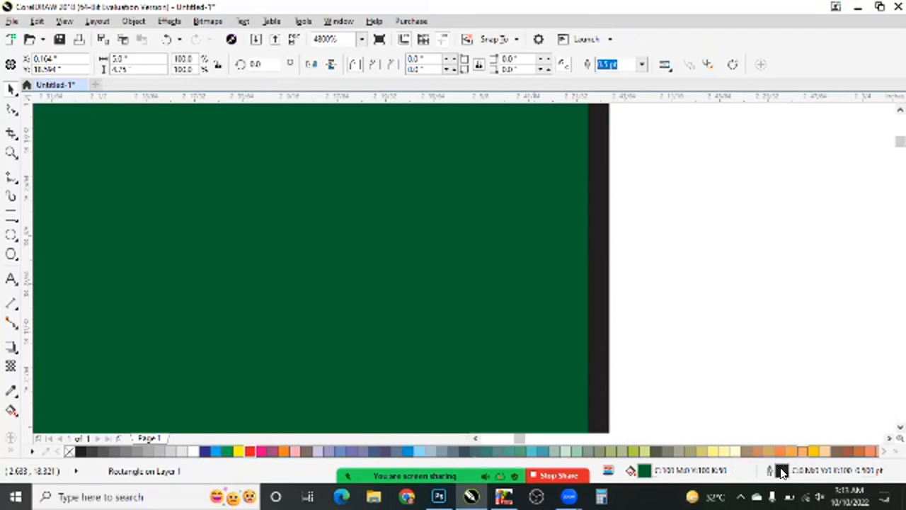
key(F12)
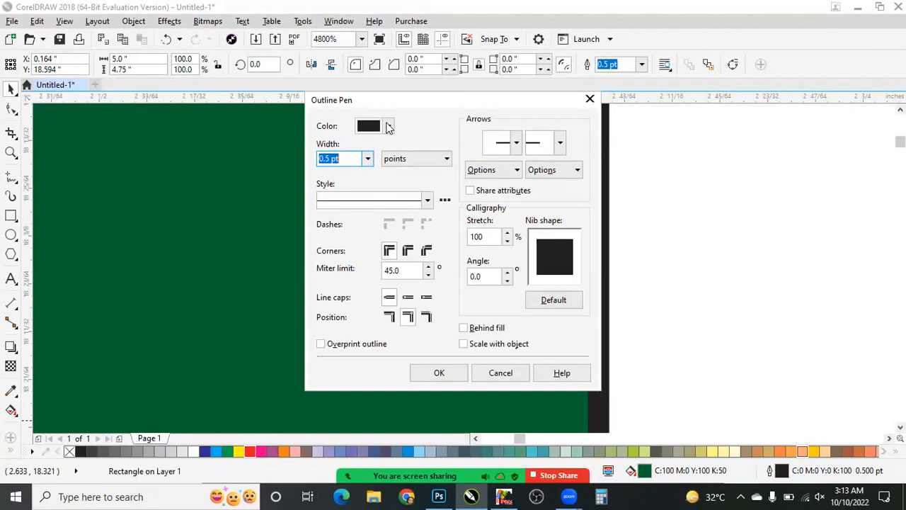
drag(434, 220, 490, 146)
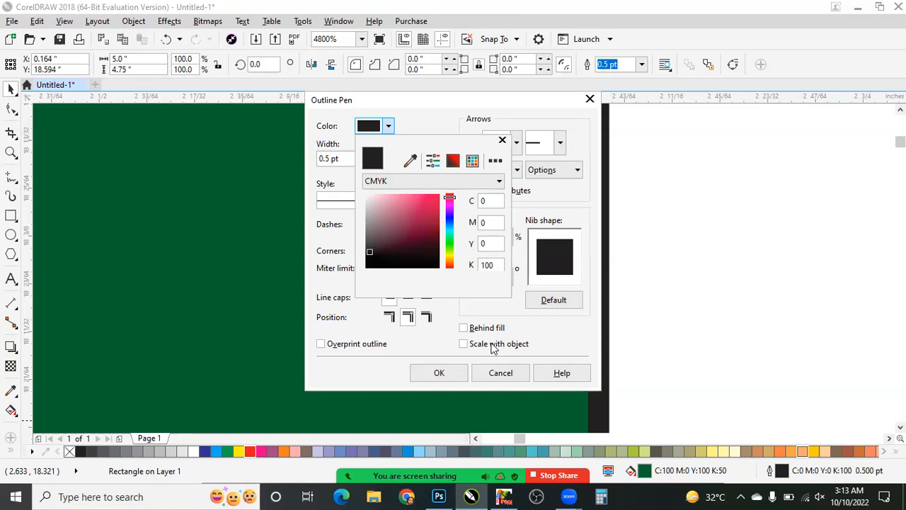
click(457, 370)
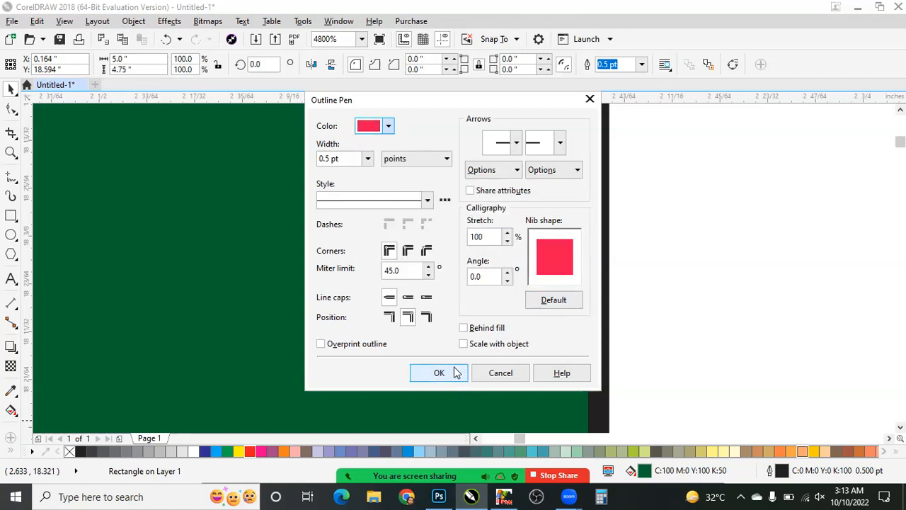
key(Return)
scroll(614, 232, down, 1)
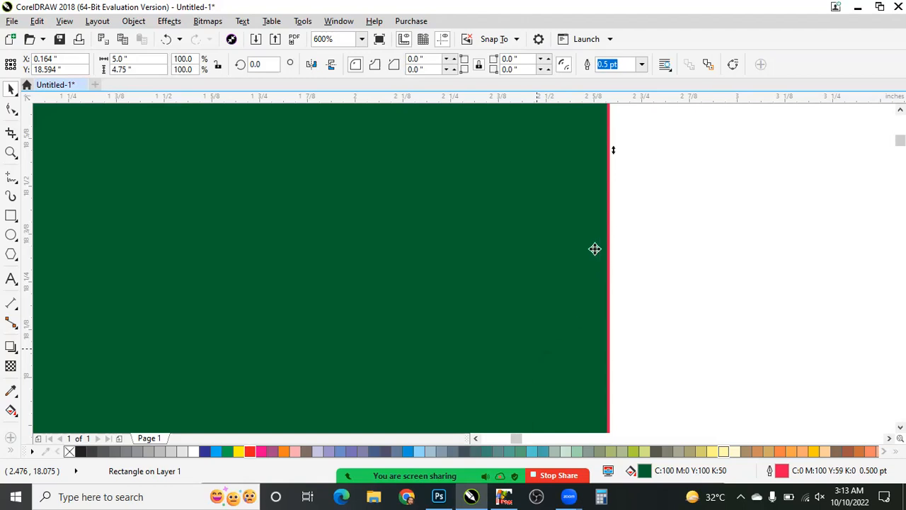
- Recolor the rectangle's outline from the color palette, trying orange and yellow before settling on cyan (C:100 M:0 Y:0 K:0)
scroll(634, 240, up, 3)
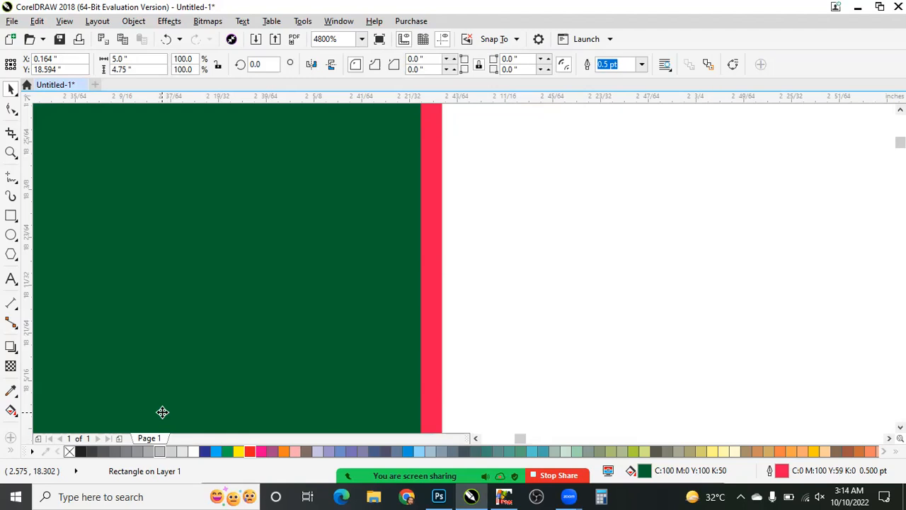
click(283, 451)
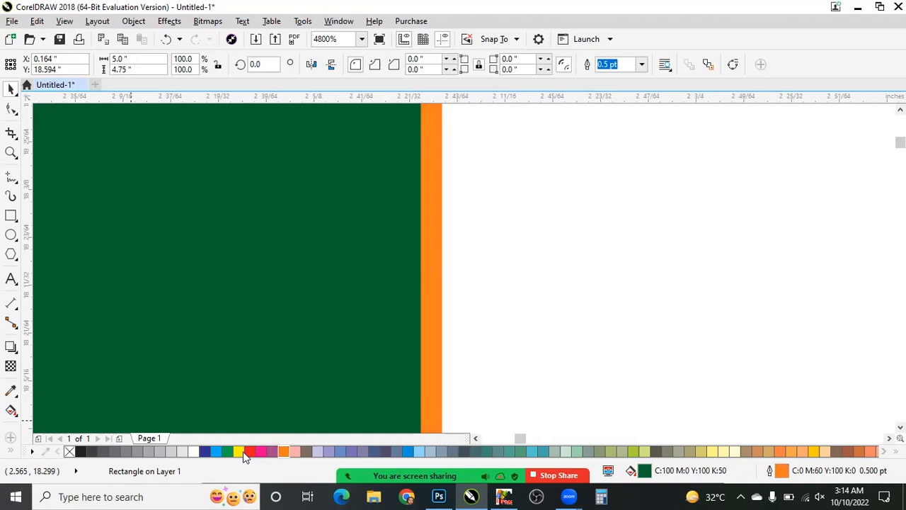
click(246, 453)
click(236, 452)
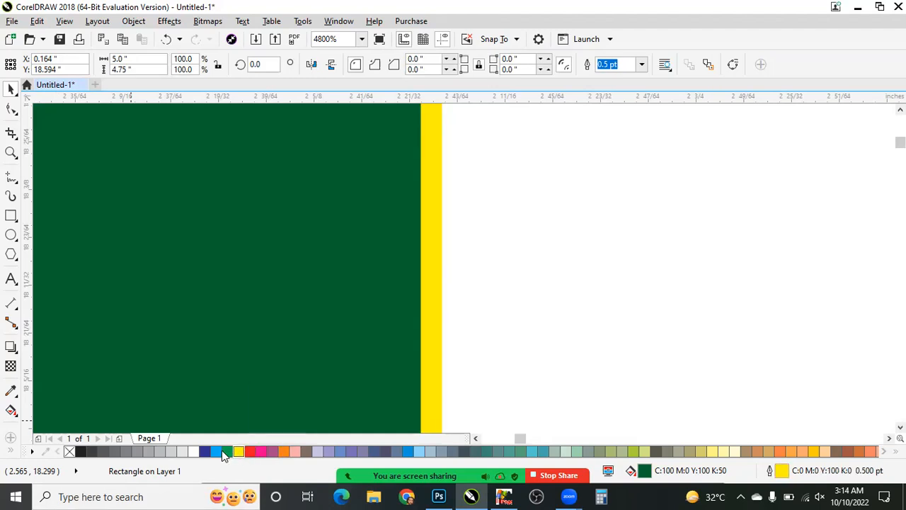
click(228, 452)
click(216, 452)
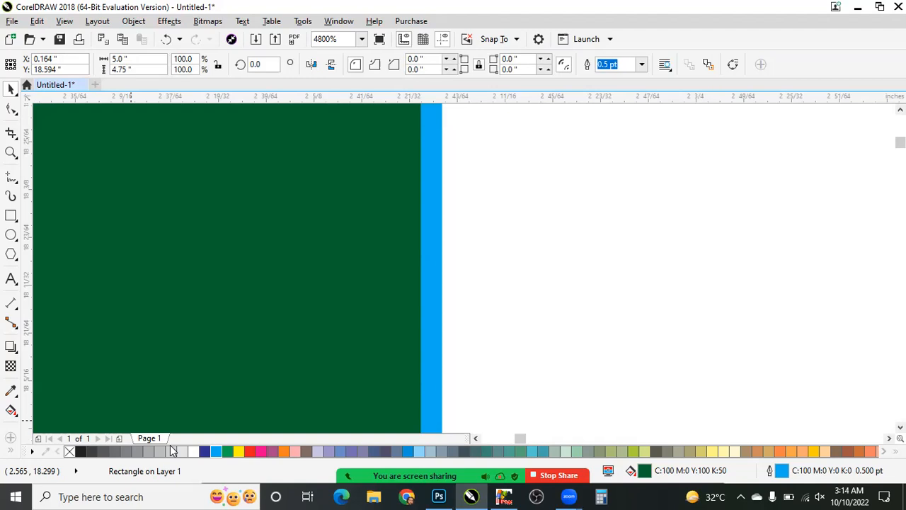
- Remove the rectangle's outline, give it a black outline (C:0 M:0 Y:0 K:100) instead, and shift the rectangle slightly to the right
right_click(68, 452)
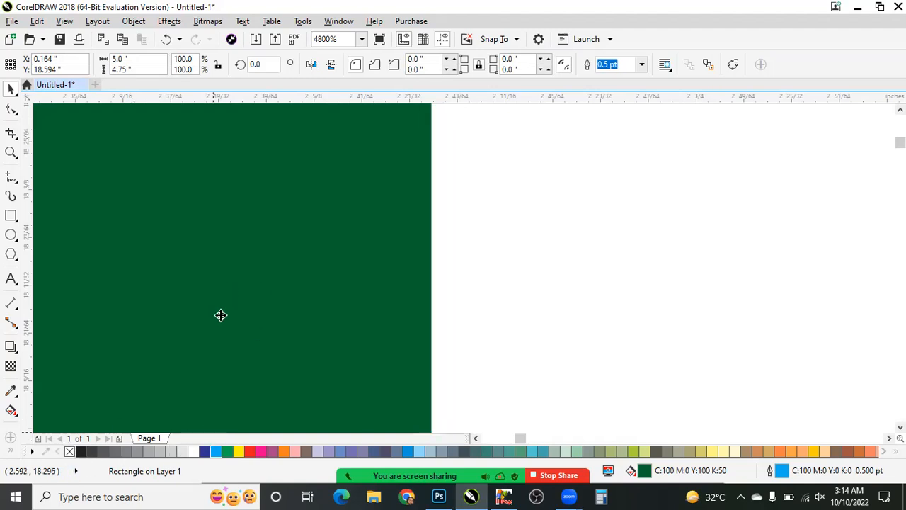
scroll(221, 315, down, 2)
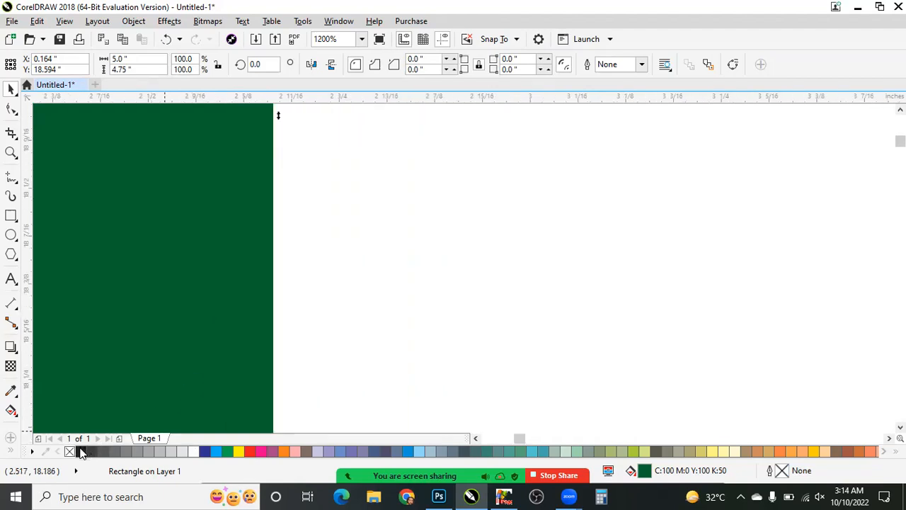
key(ctrl+z)
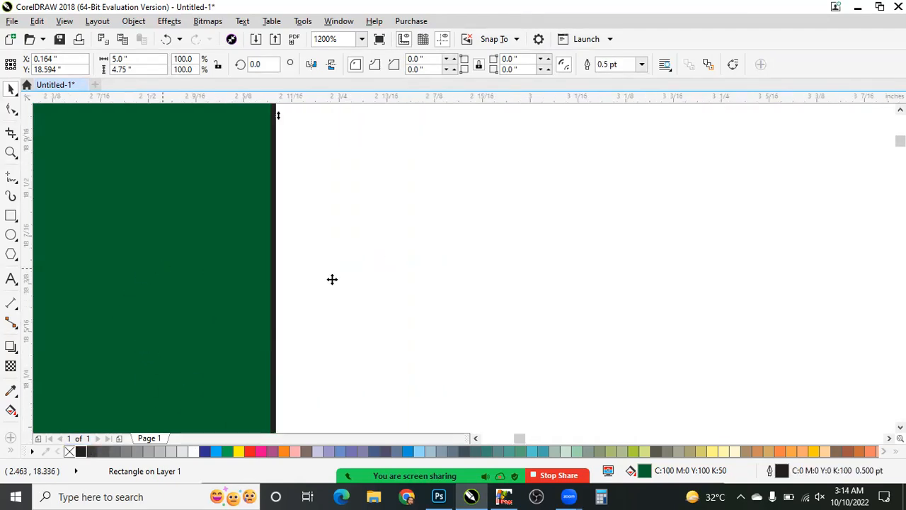
drag(242, 275, 378, 256)
scroll(244, 257, down, 4)
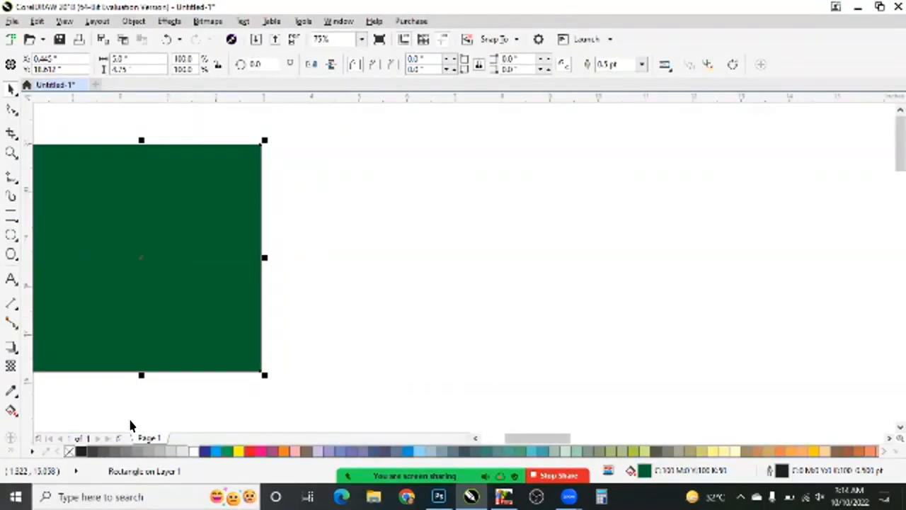
- Try white and gray (K:40) palette fills on the rectangle before removing its fill, and move it right to about X 4.8 in
click(70, 451)
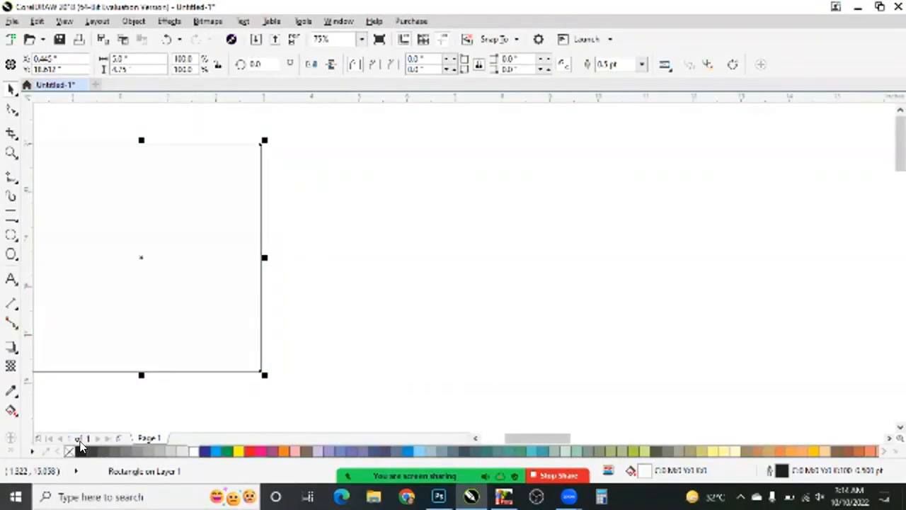
click(148, 451)
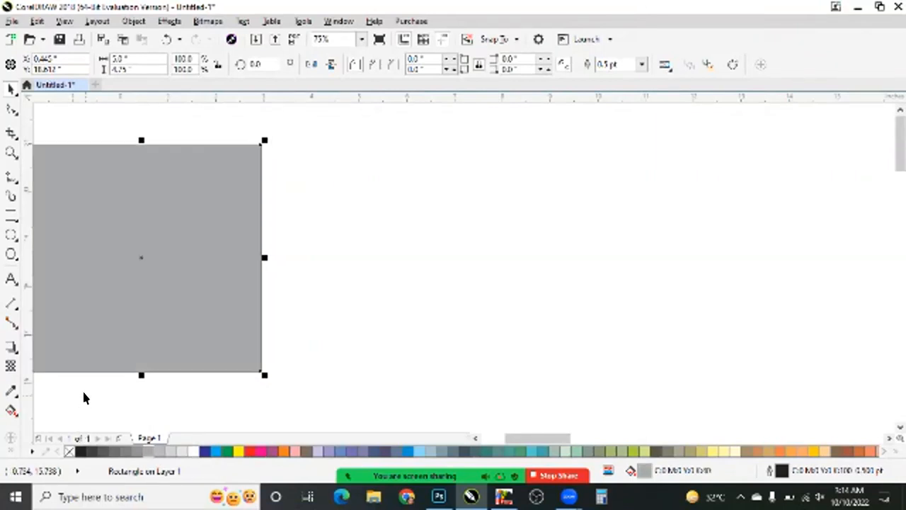
click(68, 451)
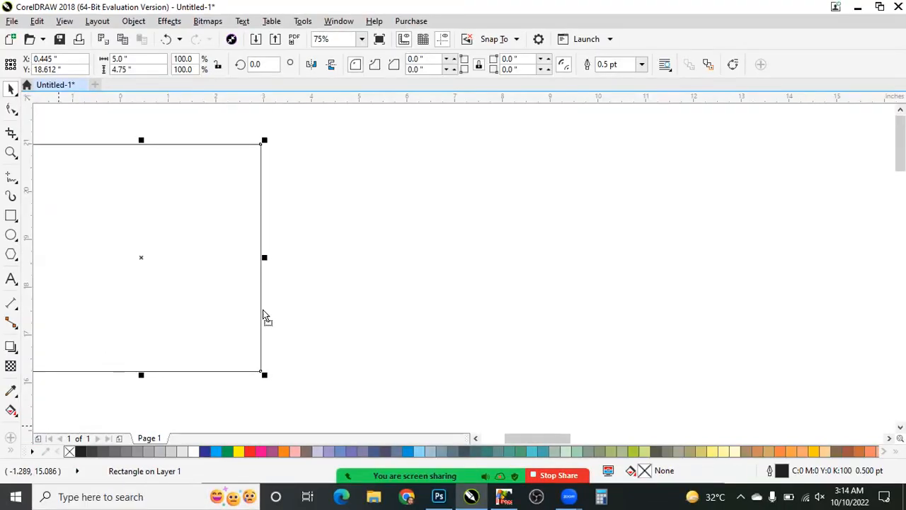
drag(325, 300, 533, 296)
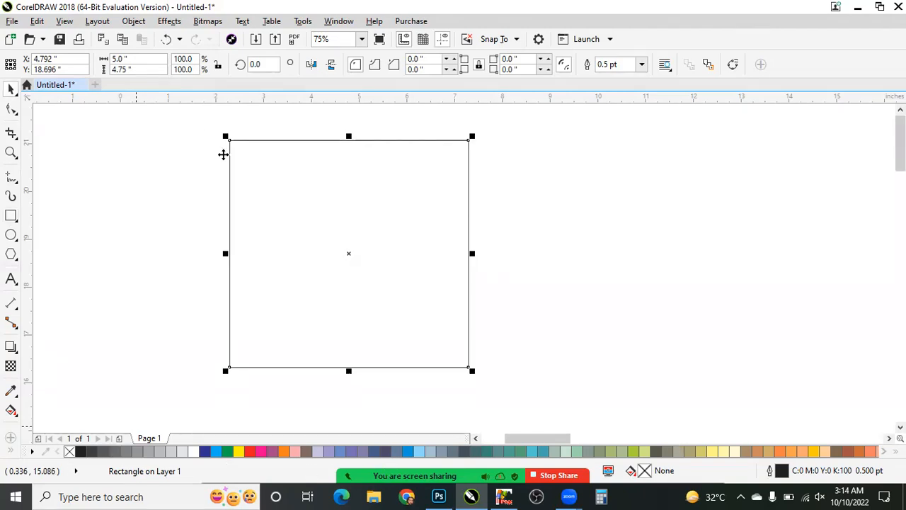
- Deselect the rectangle and hide the Default Palette from the workspace
click(338, 22)
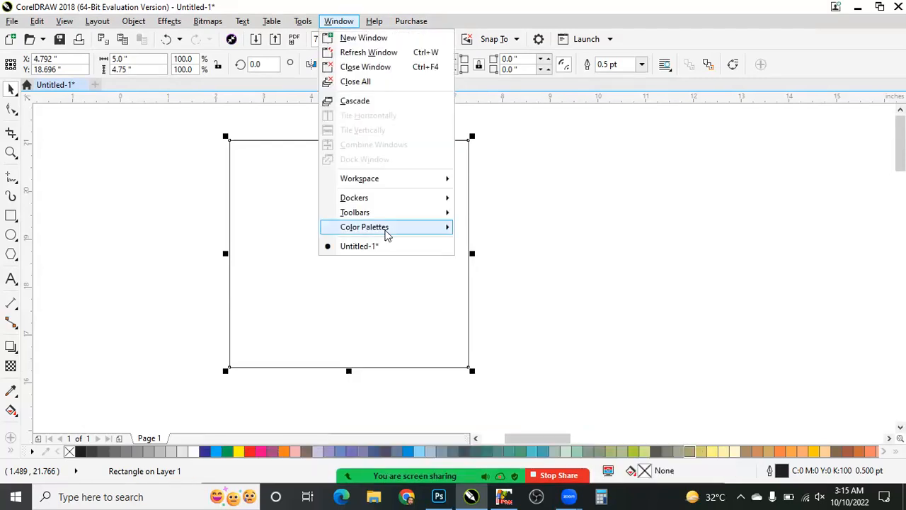
mouse_move(444, 228)
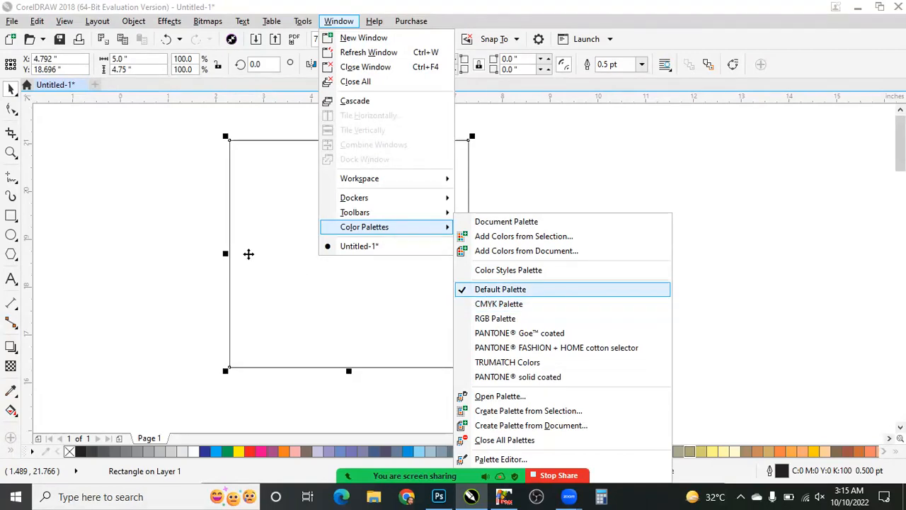
click(332, 235)
scroll(332, 236, down, 1)
click(245, 232)
key(F6)
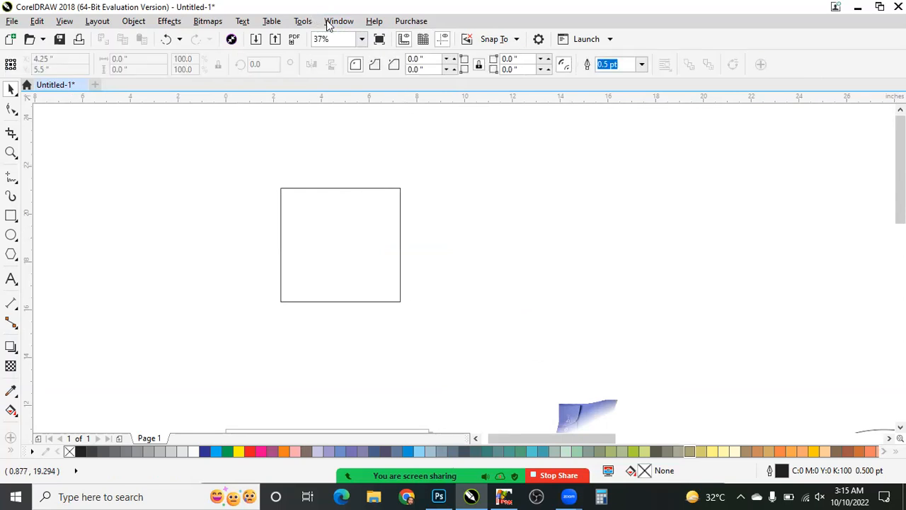
click(330, 25)
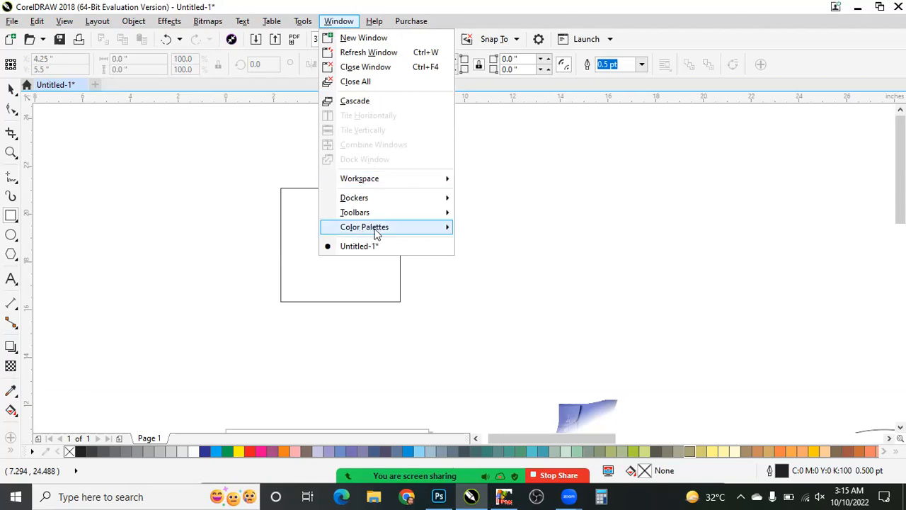
mouse_move(380, 234)
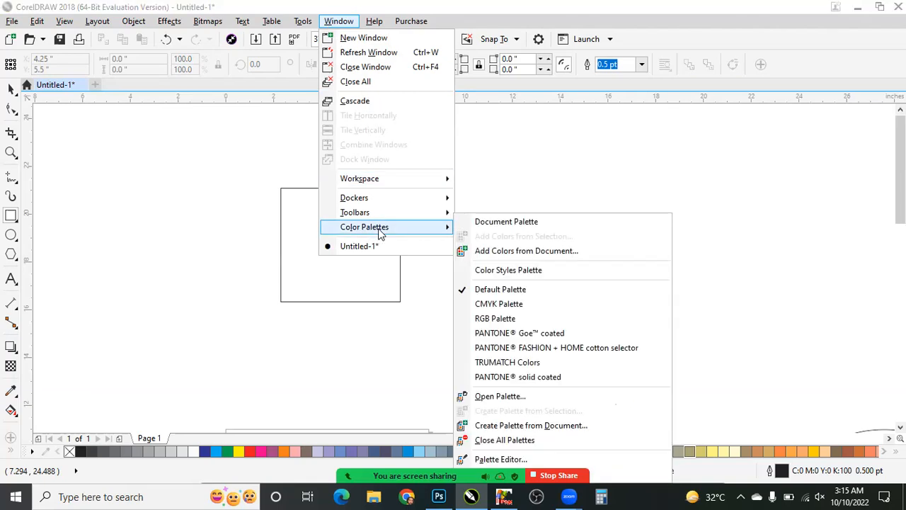
click(481, 289)
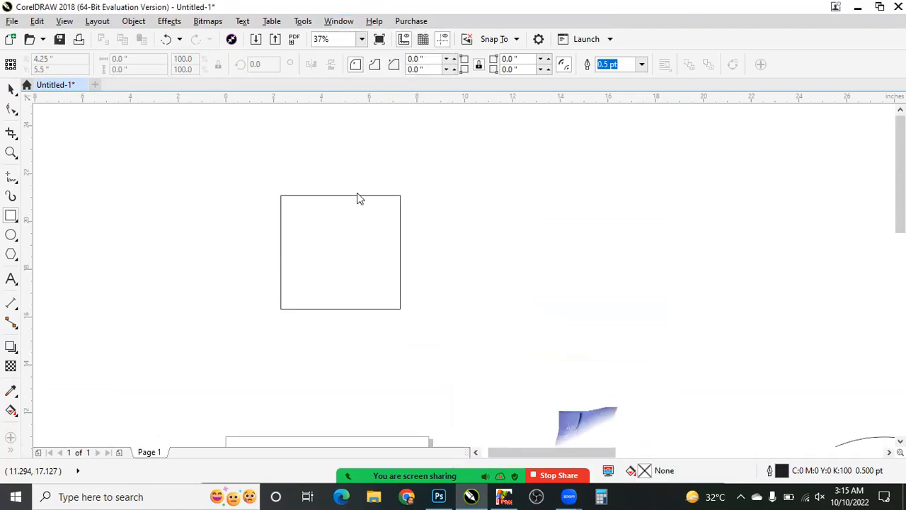
- Show the Default Palette in the workspace again
key(alt+w)
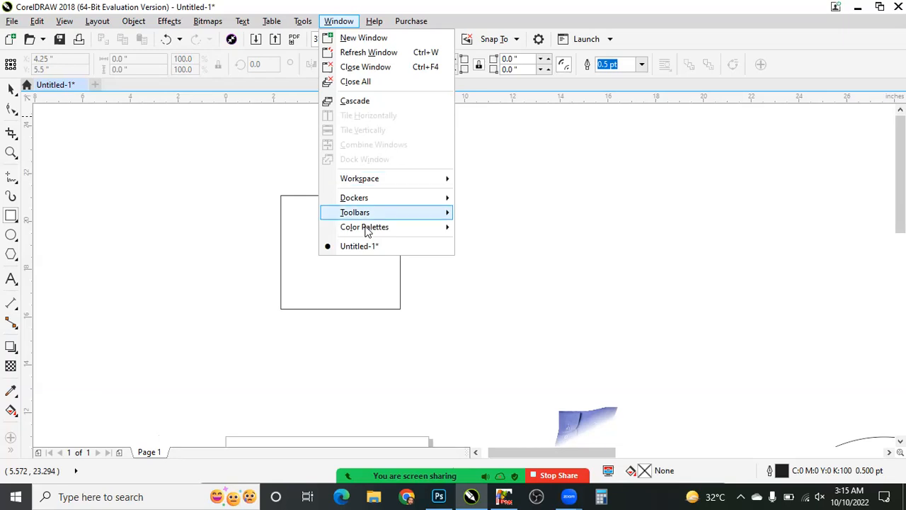
mouse_move(383, 227)
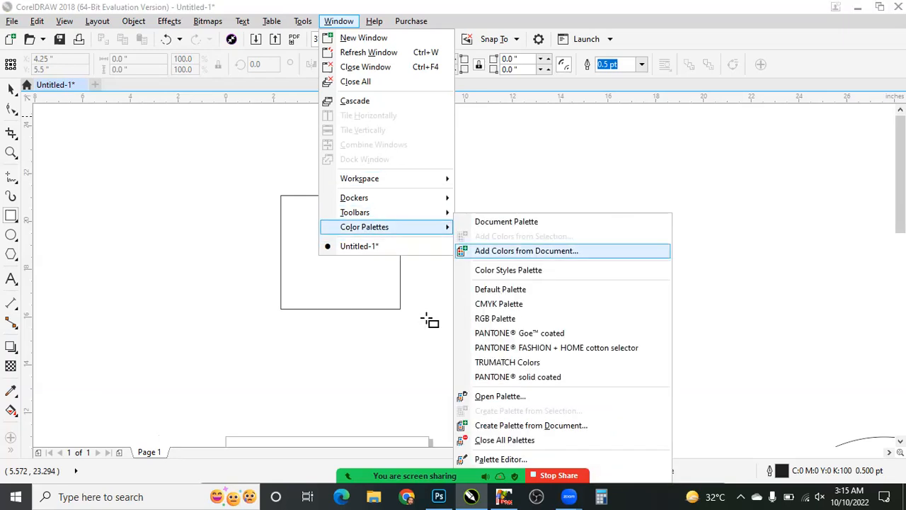
key(Down)
key(Return)
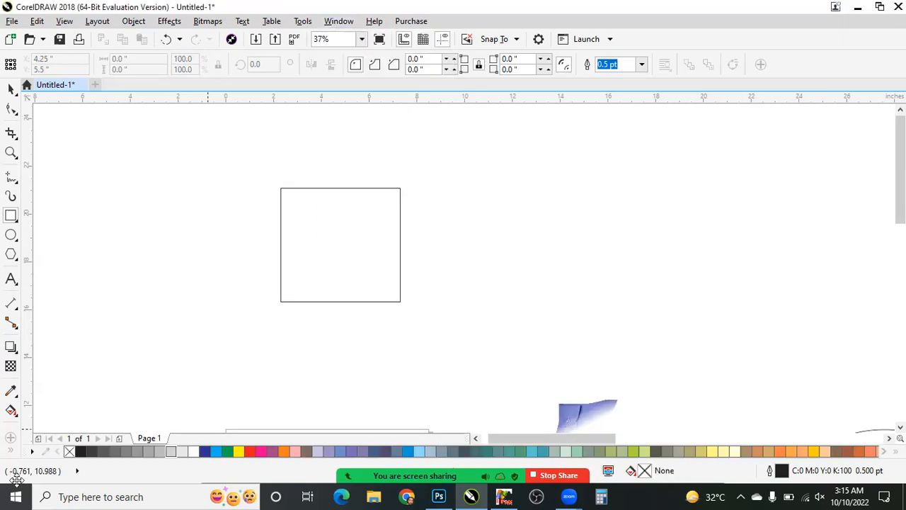
- Draw a rising tapered trial stroke with the Artistic Media tool beside the rectangle, and undo it
mouse_move(348, 476)
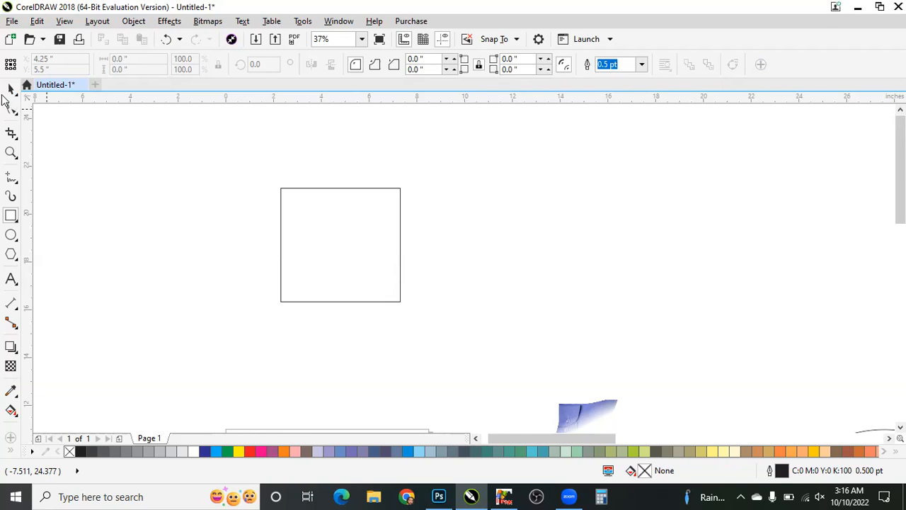
click(10, 196)
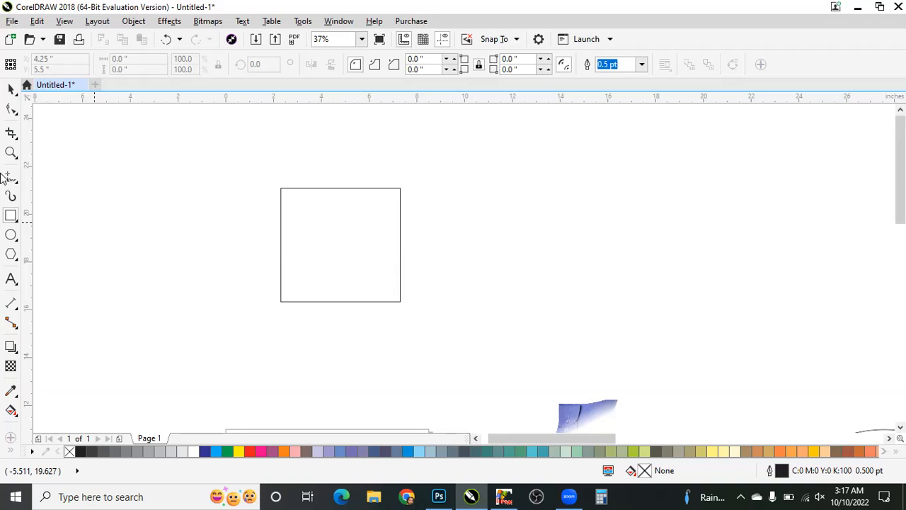
click(9, 200)
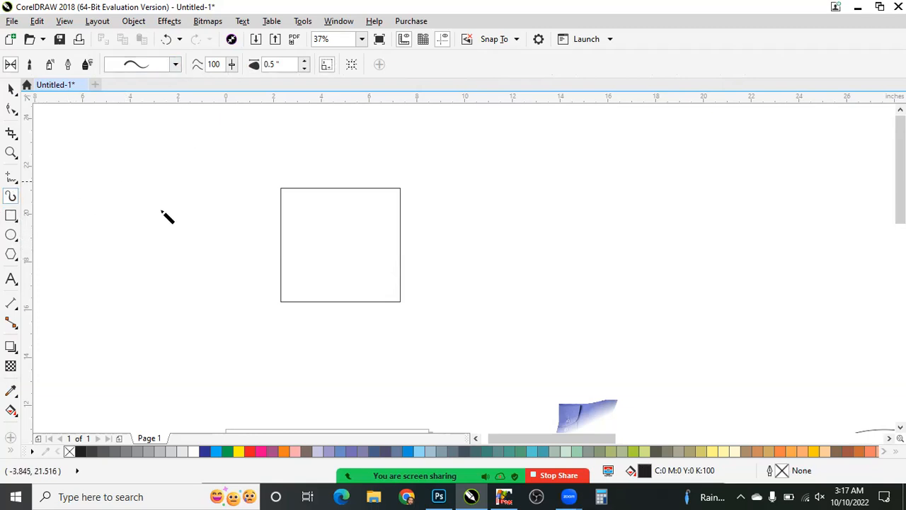
scroll(163, 217, down, 2)
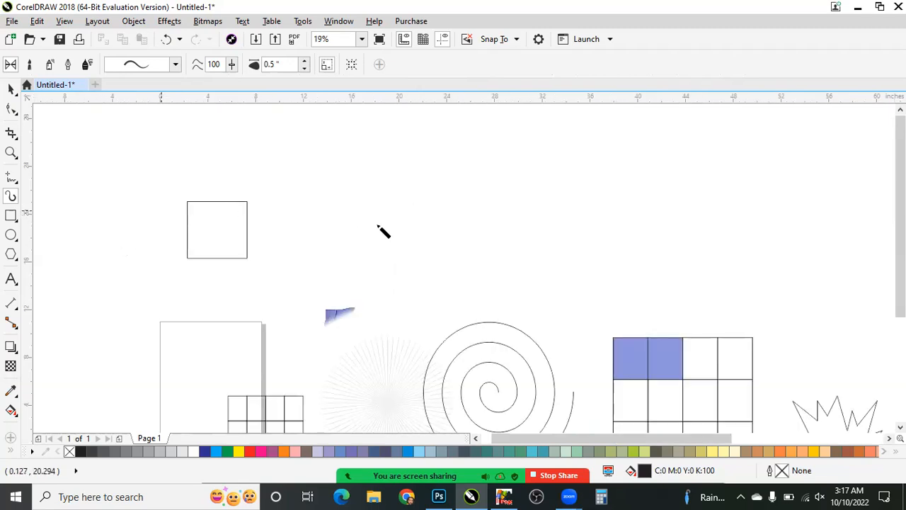
scroll(410, 227, up, 2)
drag(247, 280, 308, 257)
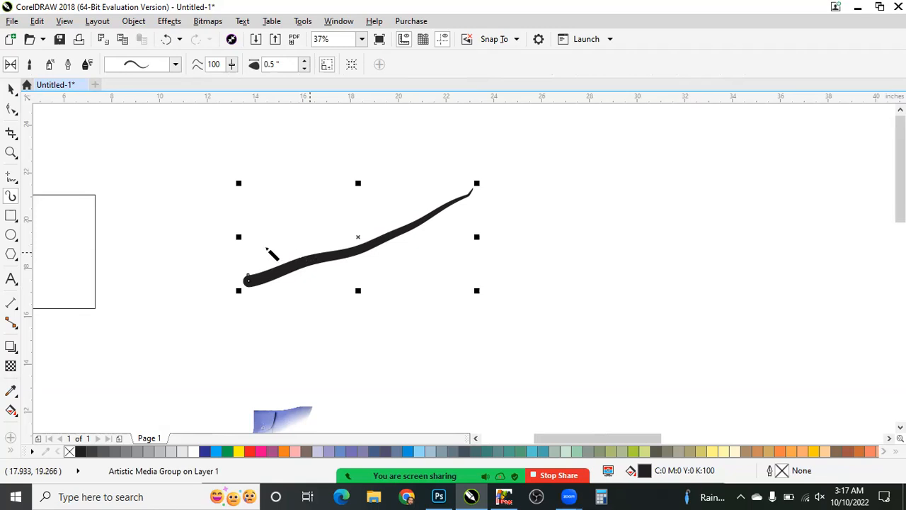
key(ctrl+z)
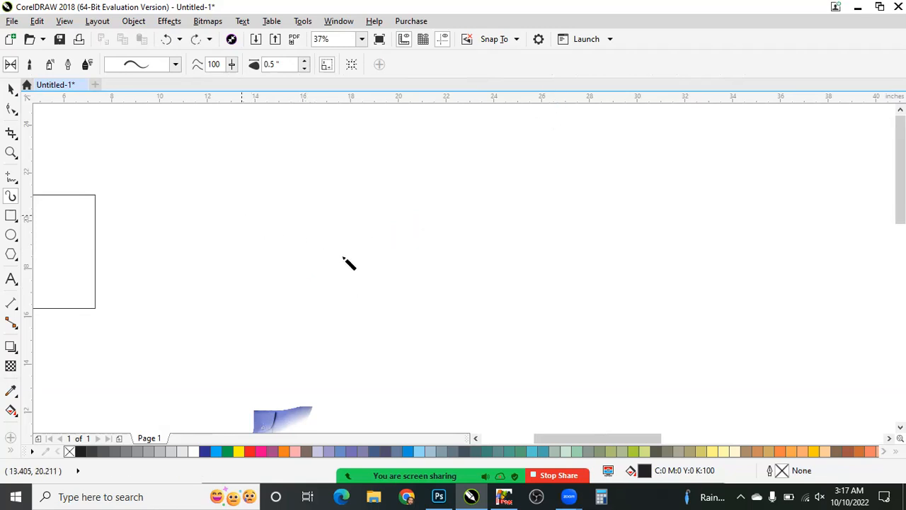
- Draw a check mark with the preset artistic stroke in the empty area beside the rectangle, and undo it
drag(240, 213, 509, 105)
scroll(210, 225, down, 2)
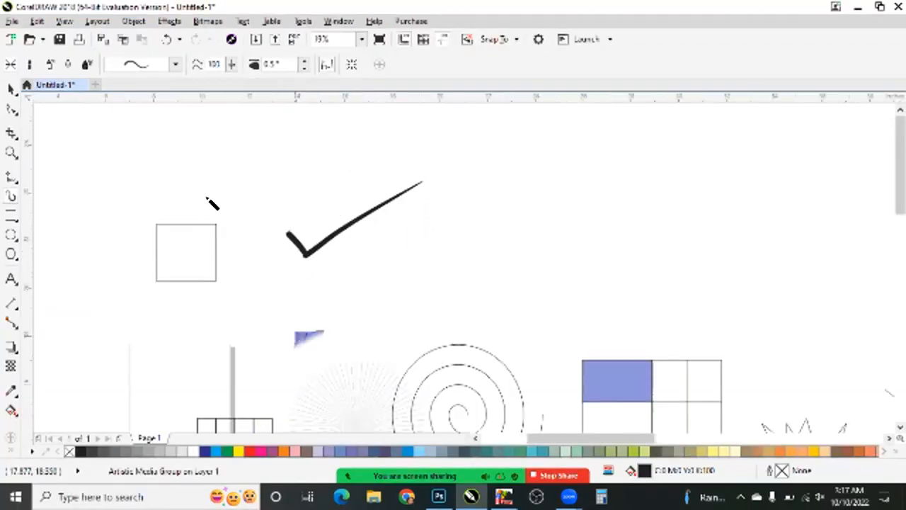
scroll(283, 167, up, 2)
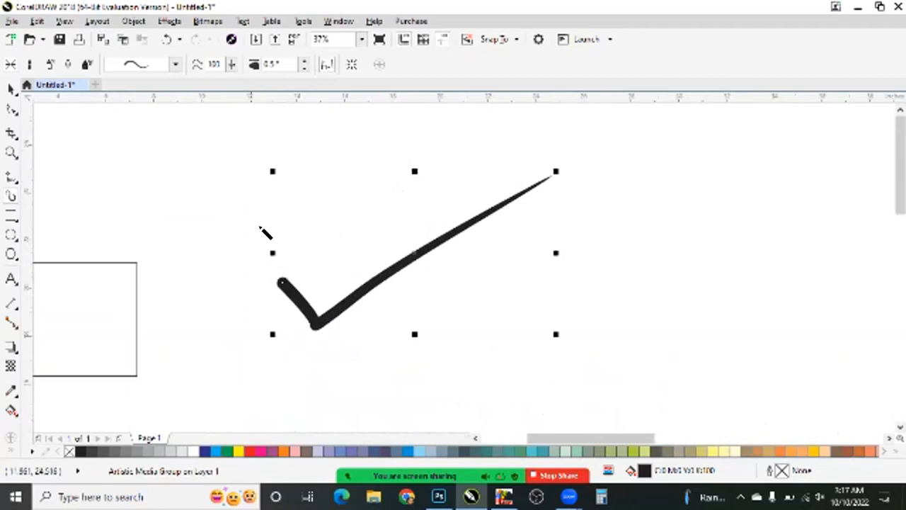
key(ctrl+z)
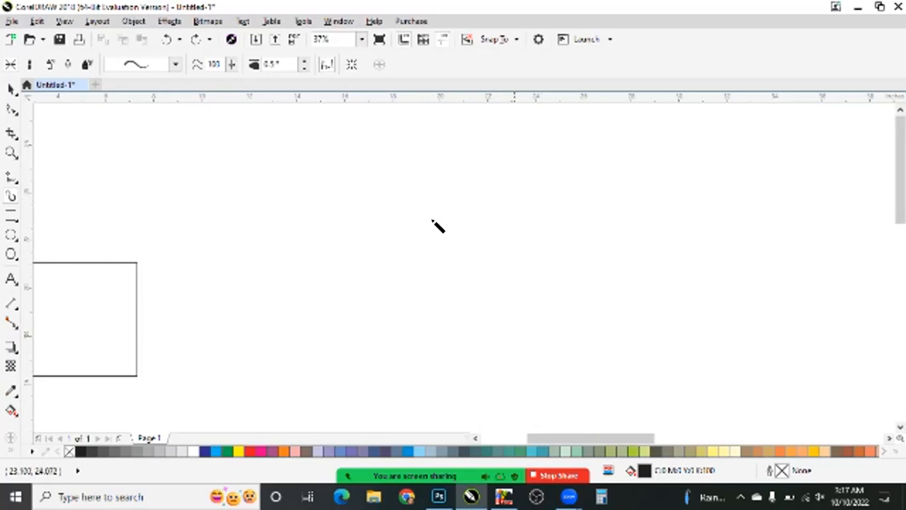
- Draw a curved artistic stroke with two short dots below it, and undo all three marks
mouse_move(518, 170)
mouse_down()
mouse_move(437, 219)
mouse_move(504, 243)
mouse_up()
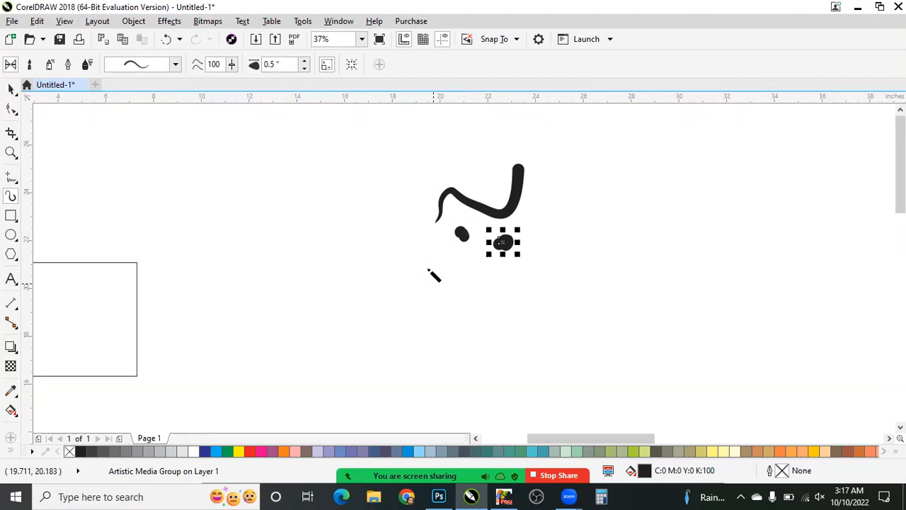
key(ctrl+z)
key(ctrl+z)
key(ctrl+z)
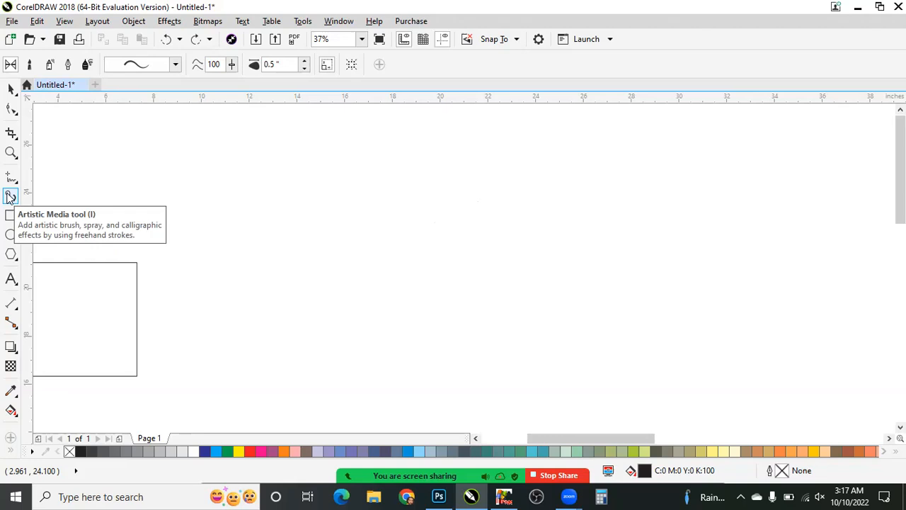
- Choose a round-ended tapering preset stroke and draw a wavy artistic stroke about 9.5 in wide above and beside the rectangle
click(175, 64)
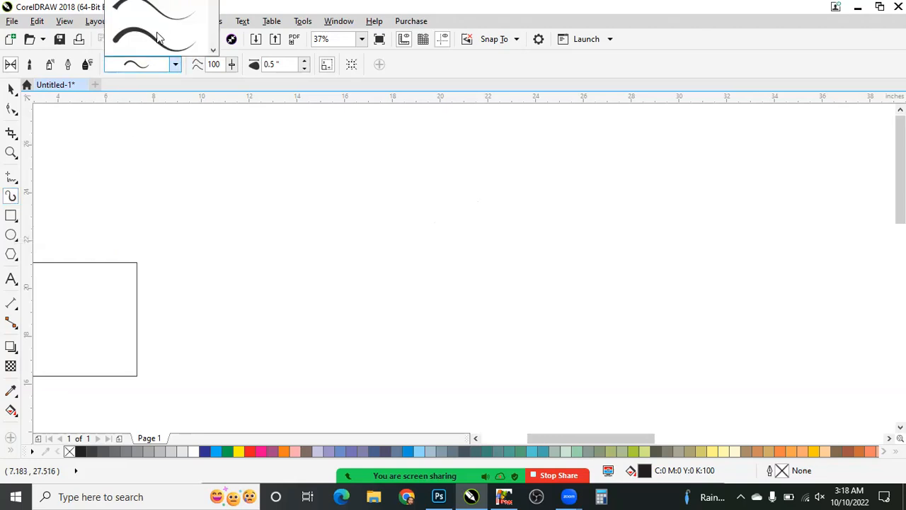
click(391, 174)
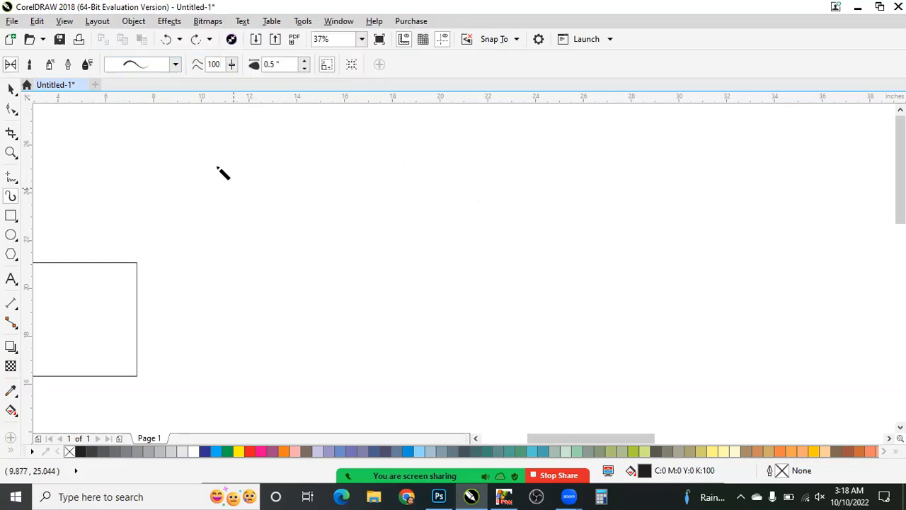
mouse_move(172, 200)
mouse_down()
mouse_move(375, 196)
mouse_move(396, 166)
mouse_up()
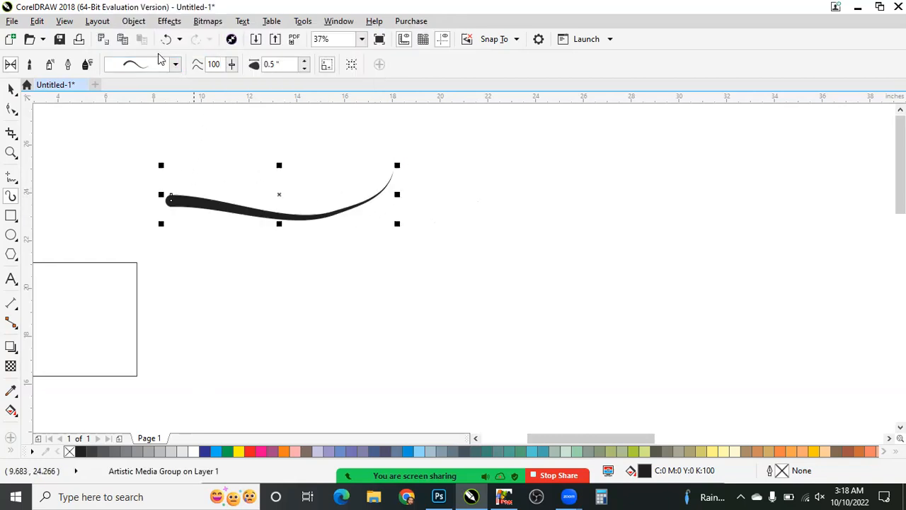
- Choose a flat-ended tapering preset and draw artistic strokes about 6 in and 4 in wide below the wavy one, plus a few short strokes
click(175, 64)
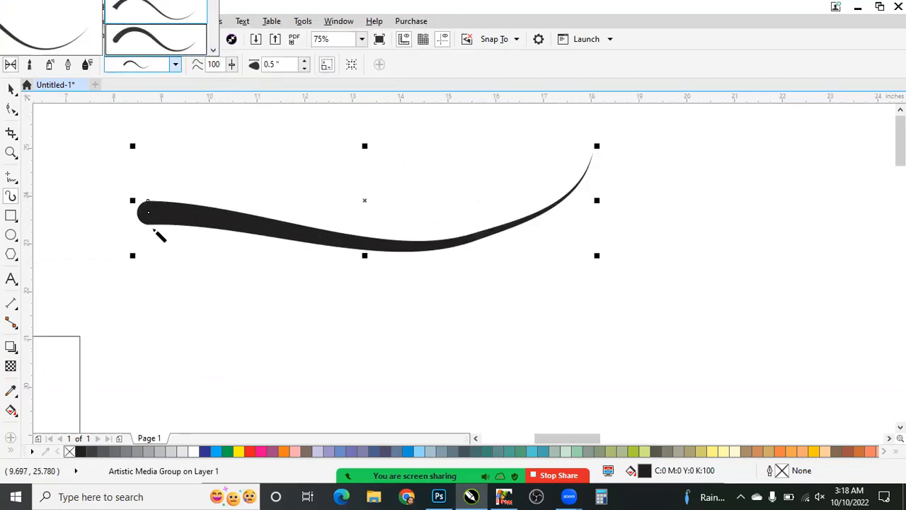
click(418, 296)
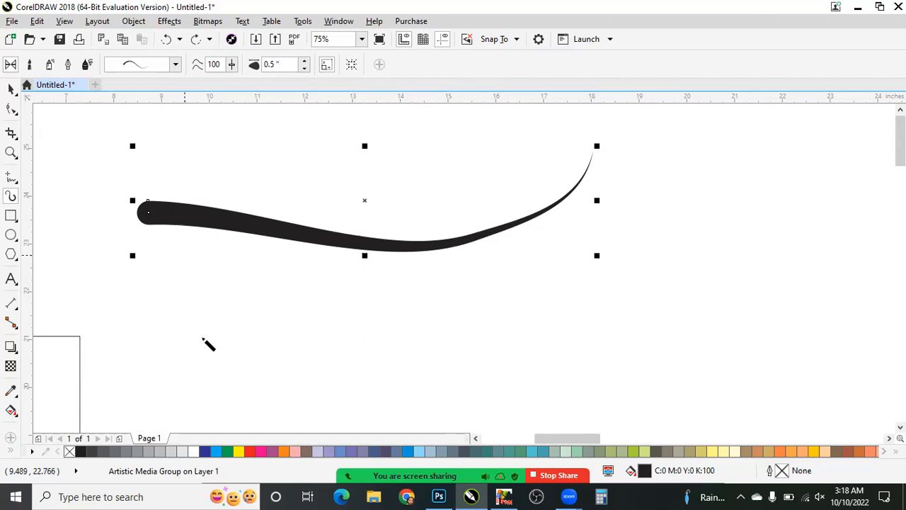
drag(203, 337, 487, 327)
drag(500, 414, 694, 291)
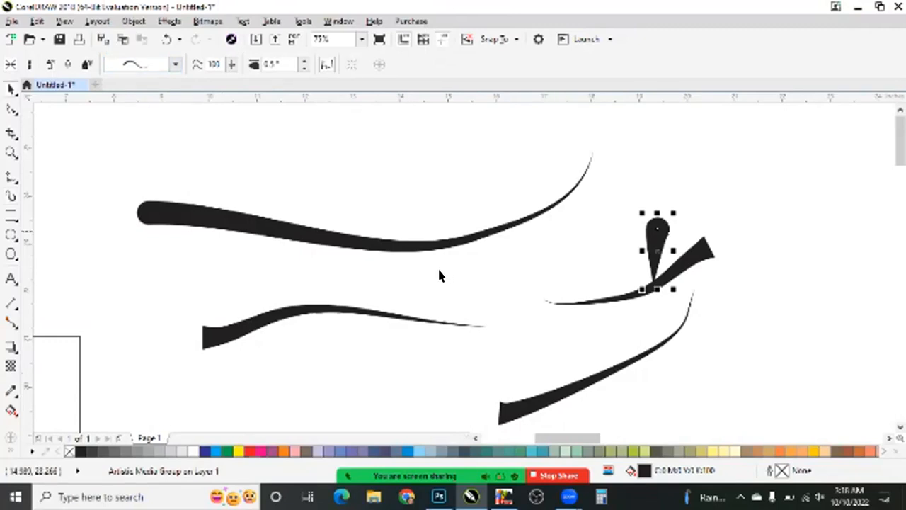
scroll(447, 232, down, 2)
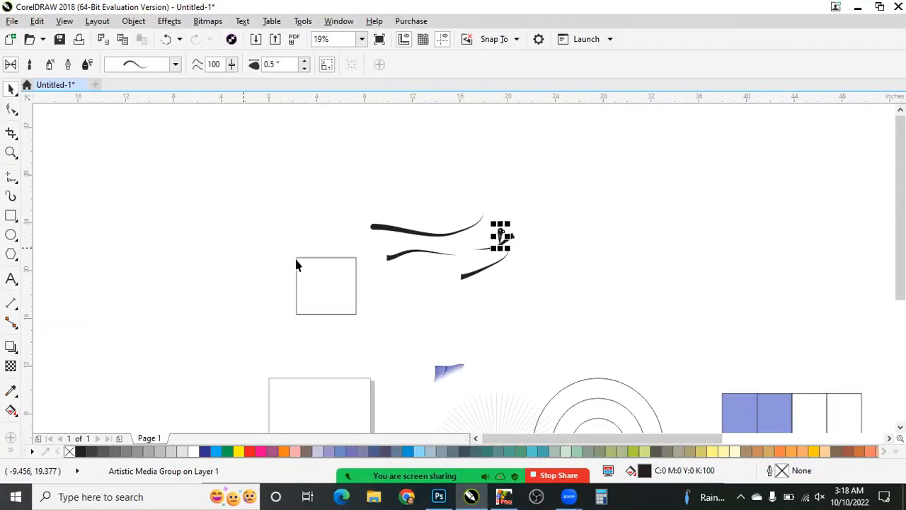
scroll(295, 266, up, 1)
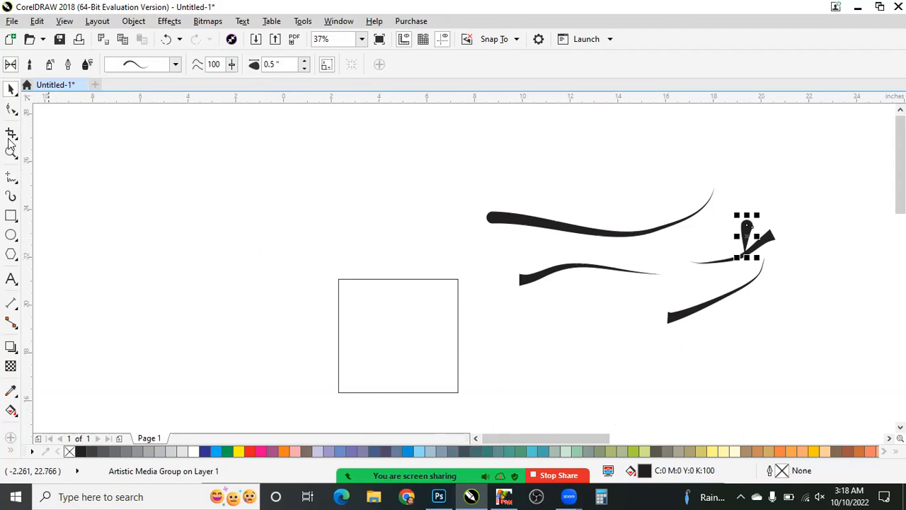
click(10, 110)
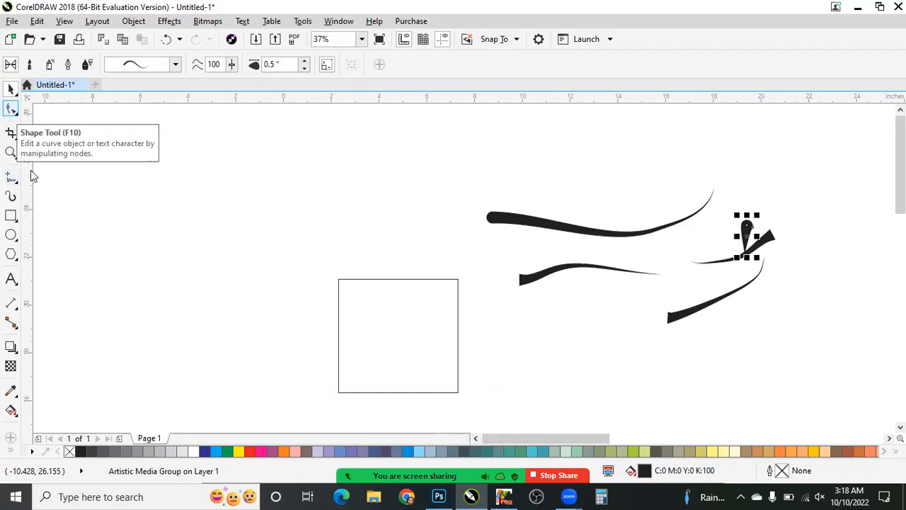
key(space)
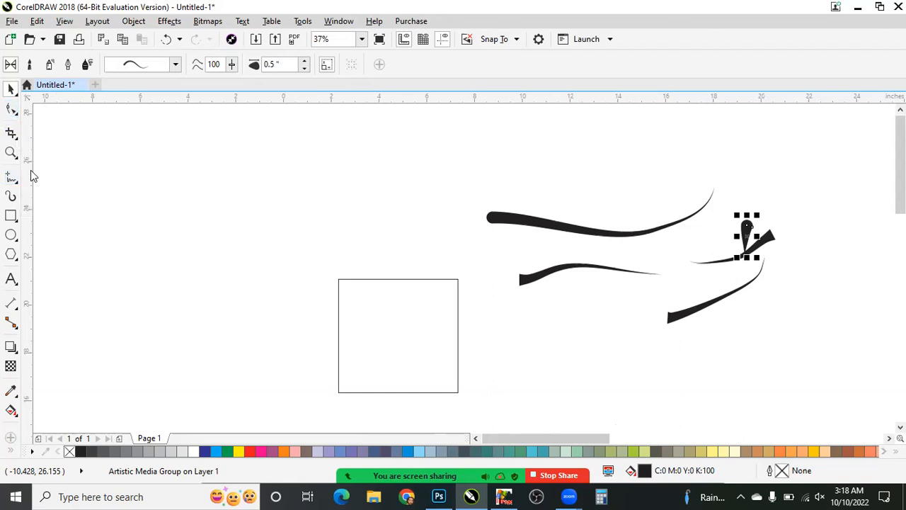
- Draw a rectangle about 7.25 by 7.5 in in an empty area of the drawing, and delete it
click(10, 218)
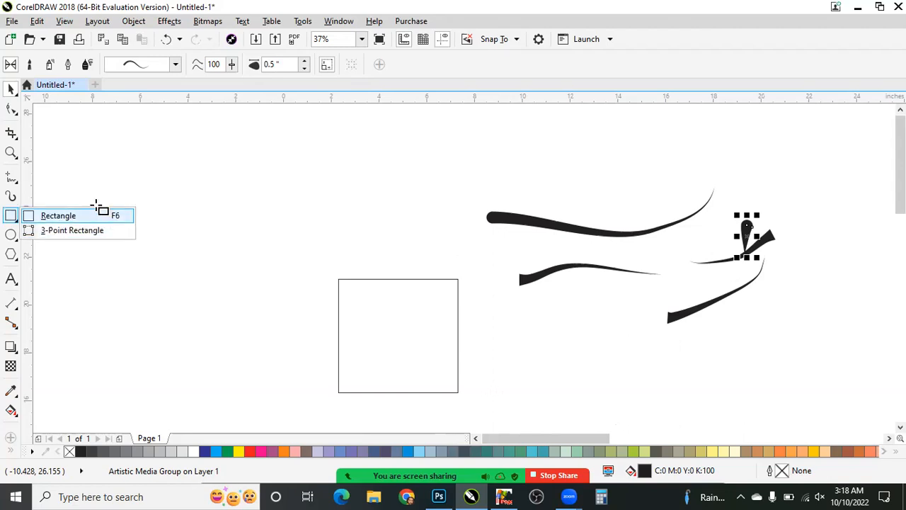
click(129, 221)
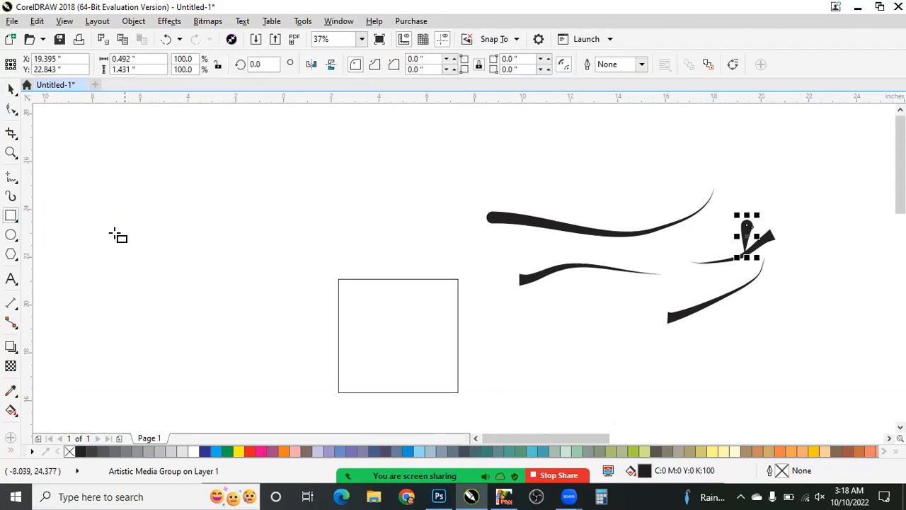
scroll(114, 234, down, 1)
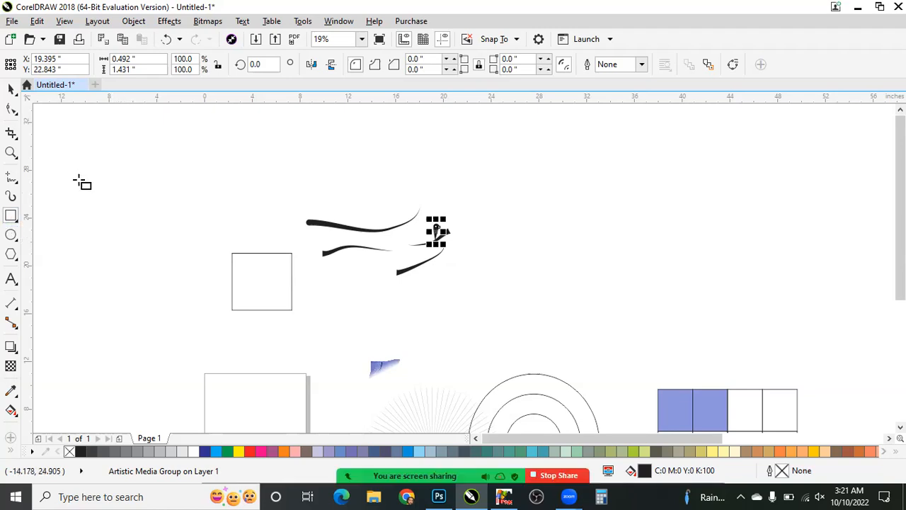
scroll(71, 185, down, 2)
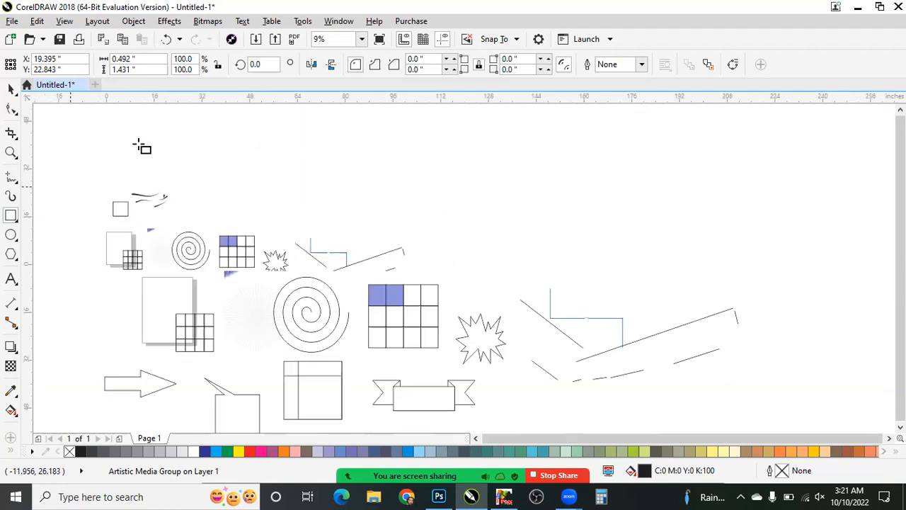
scroll(159, 195, up, 4)
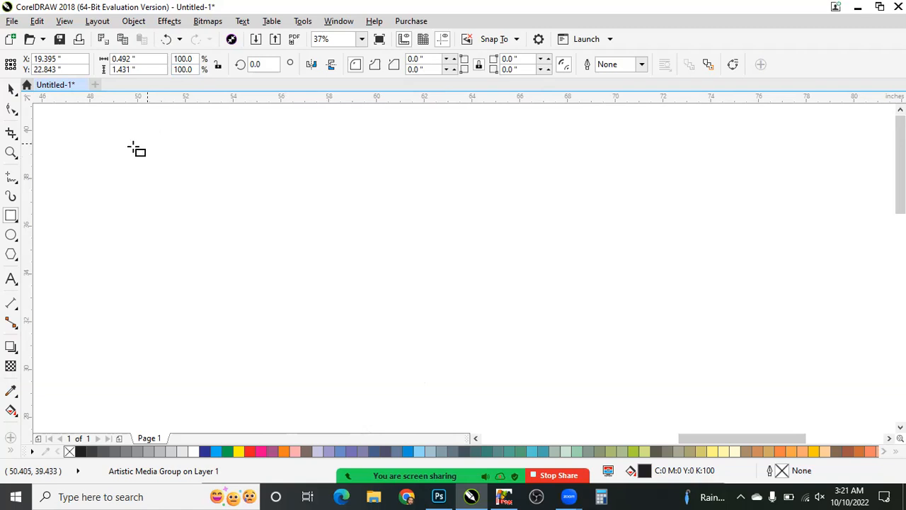
mouse_move(134, 147)
mouse_down()
mouse_move(257, 286)
mouse_move(307, 325)
mouse_up()
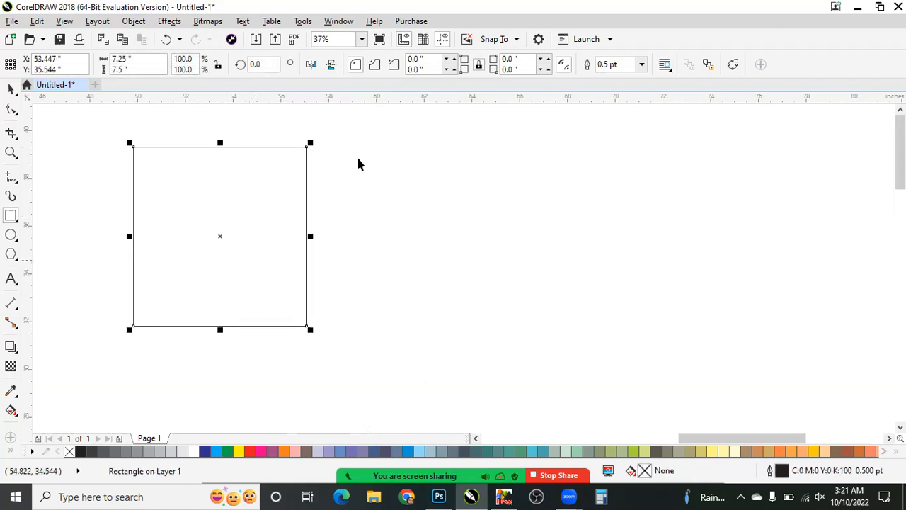
key(space)
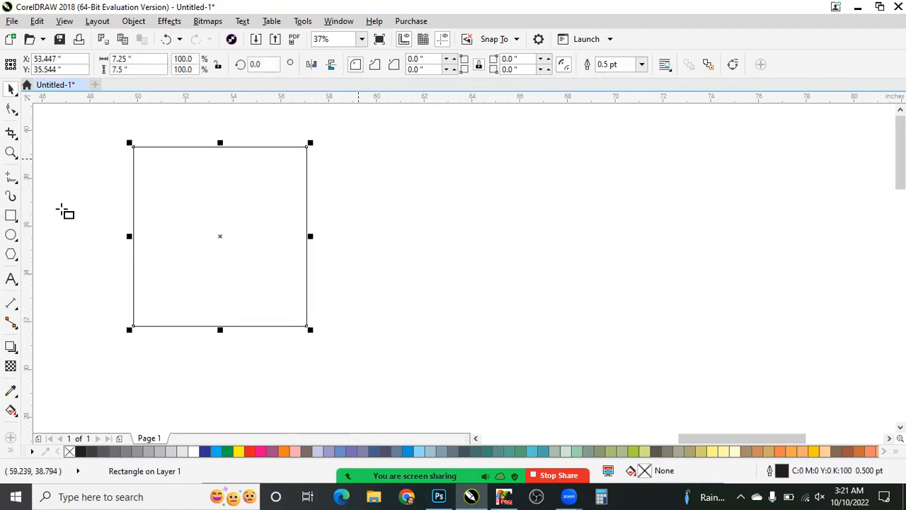
key(Delete)
- Draw three rectangles side by side: about 8 by 4 in, a tall one about 2 by 11 in, and a wide one about 11 by 2.2 in
click(11, 213)
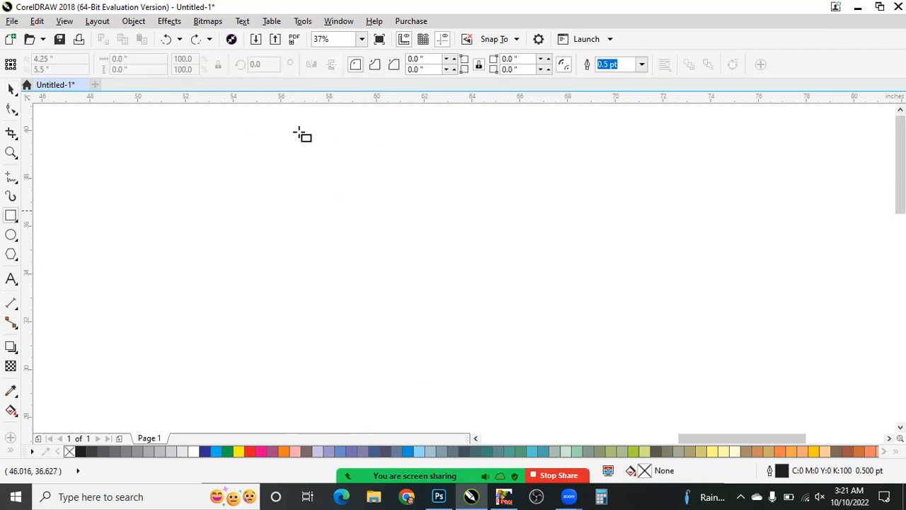
mouse_move(297, 130)
mouse_down()
mouse_move(461, 318)
mouse_move(500, 283)
mouse_move(490, 233)
mouse_up()
mouse_move(581, 122)
mouse_down()
mouse_move(544, 378)
mouse_move(529, 389)
mouse_up()
drag(593, 168, 857, 221)
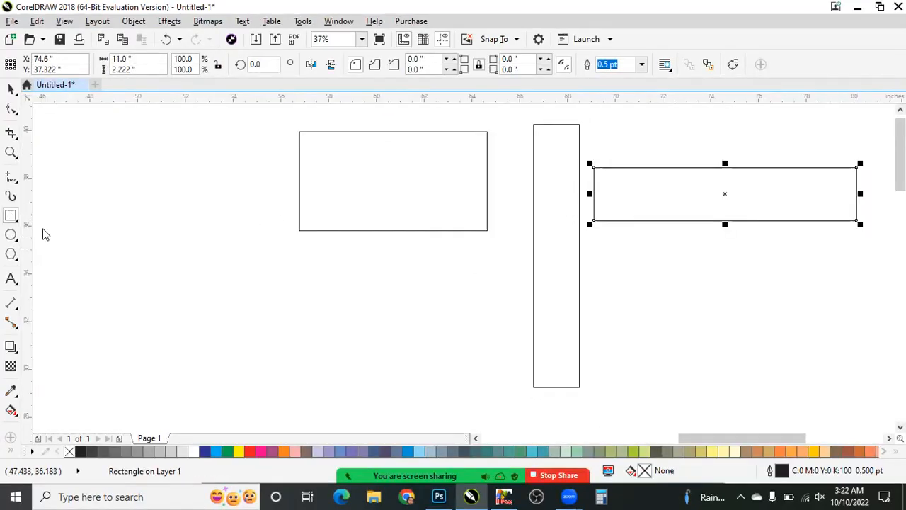
- Draw a square about 5.7 in wide with the Rectangle tool, below and beside the first rectangle
click(11, 215)
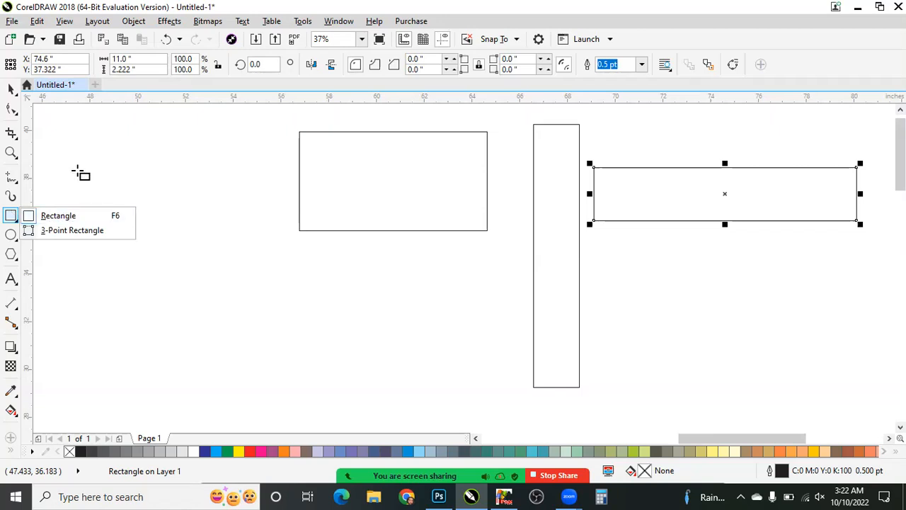
click(11, 215)
click(163, 205)
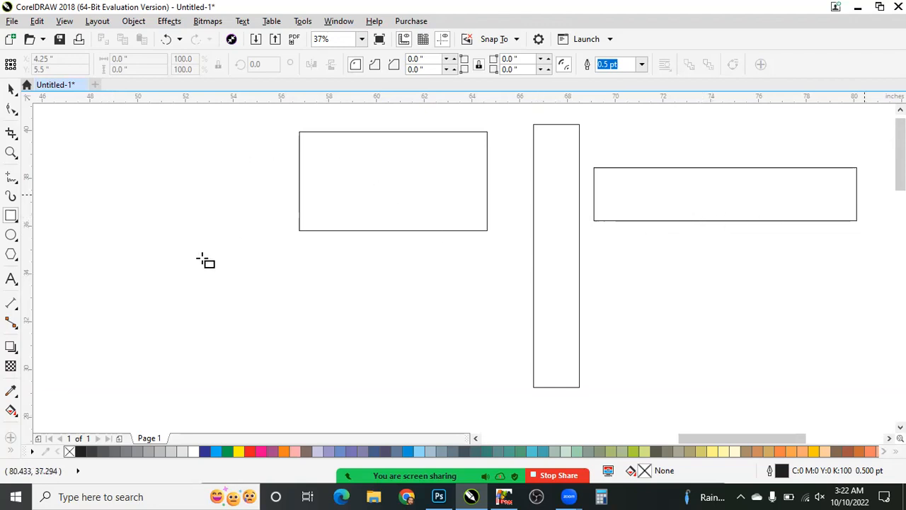
mouse_move(137, 248)
mouse_down()
mouse_move(256, 225)
mouse_move(272, 384)
mouse_up()
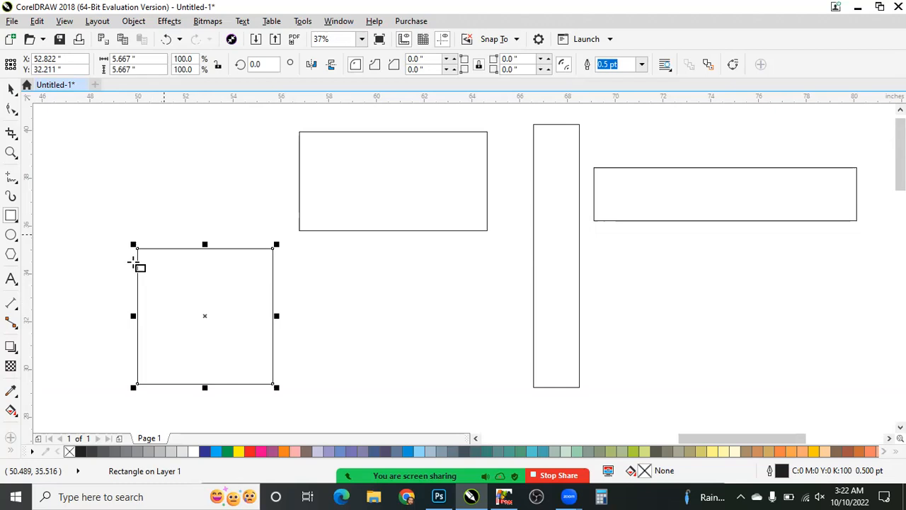
- Round all four corners of the square to a radius of about 0.69 in with the Shape tool, and deselect it
scroll(199, 260, up, 2)
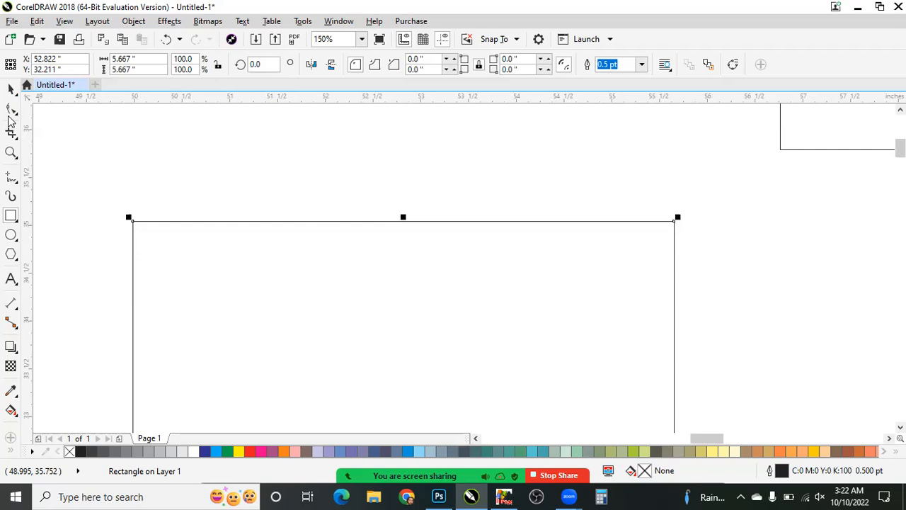
key(F10)
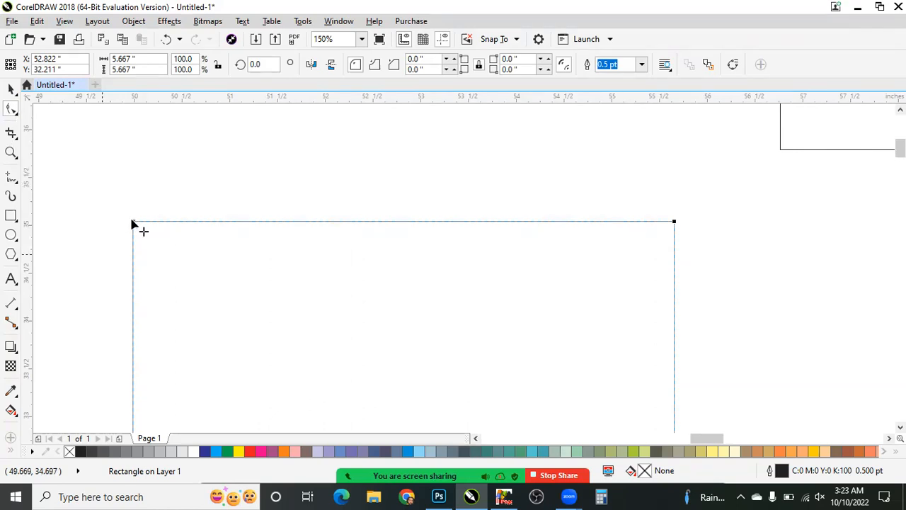
drag(133, 221, 415, 393)
scroll(493, 387, down, 6)
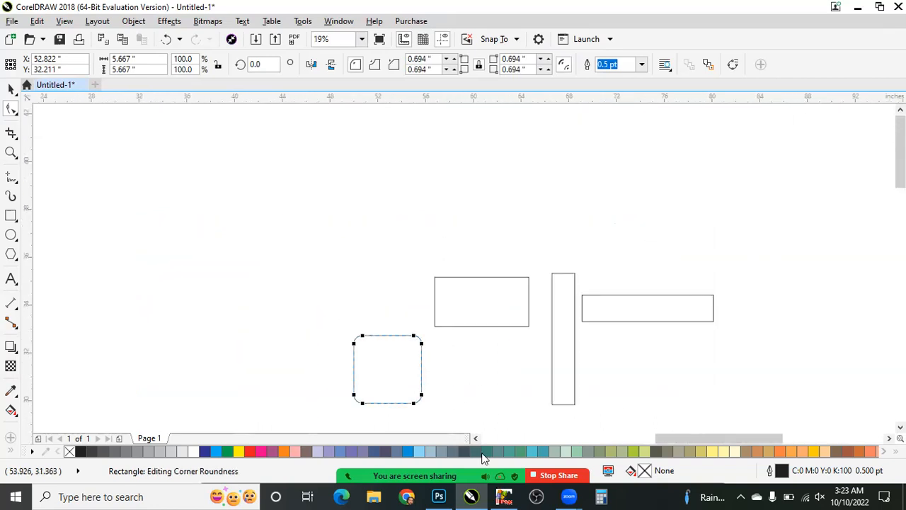
scroll(460, 397, up, 2)
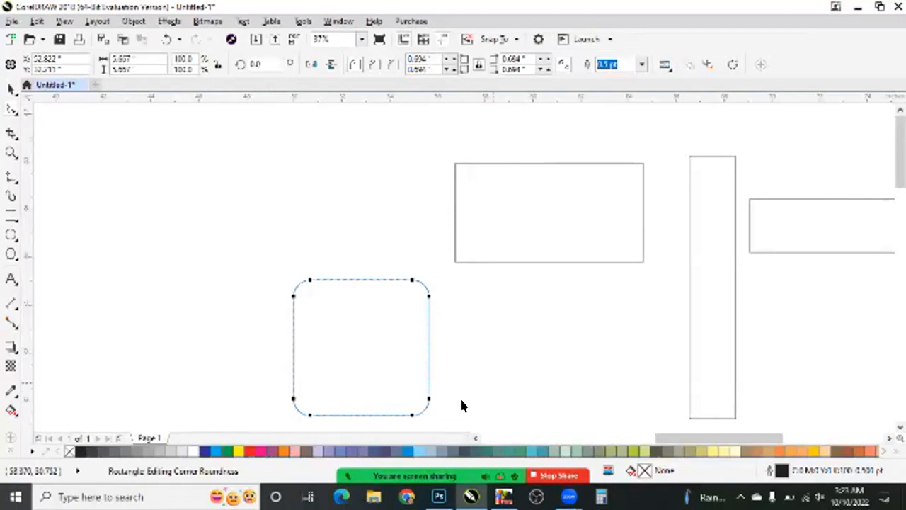
click(322, 221)
scroll(331, 247, down, 1)
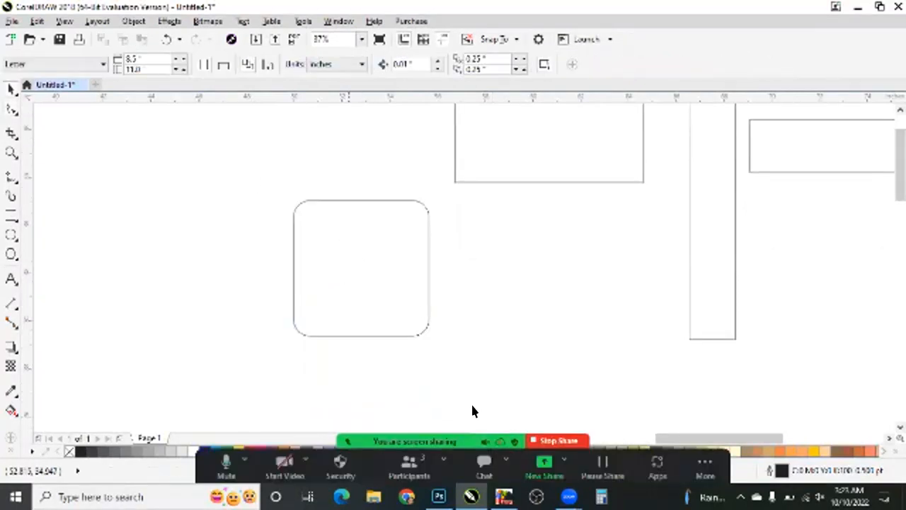
- Reselect the square, increase its corner rounding to about 1.33 in with the Shape tool, and undo all of the rounding
click(10, 91)
drag(237, 152, 477, 407)
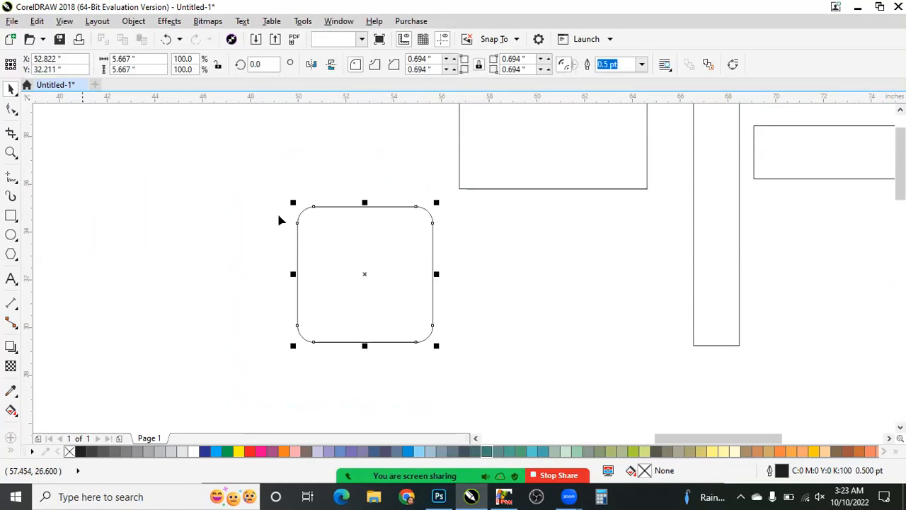
key(F10)
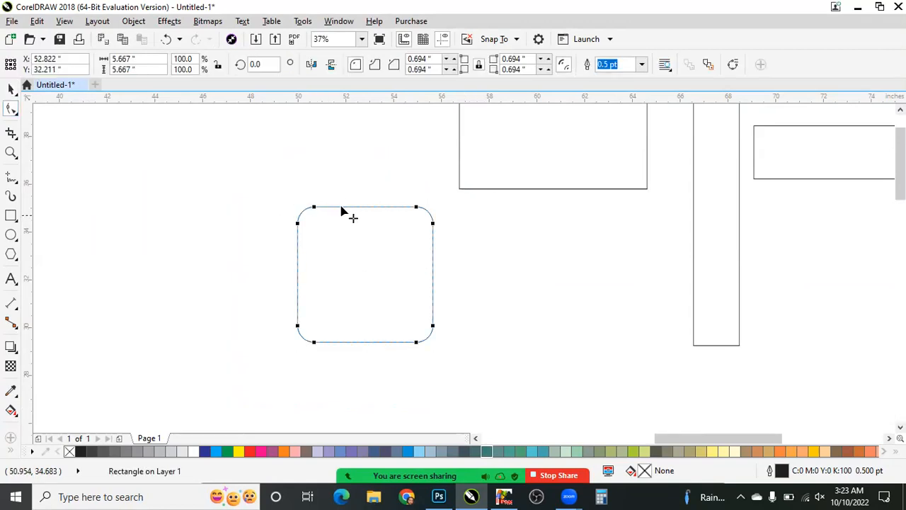
drag(384, 210, 293, 217)
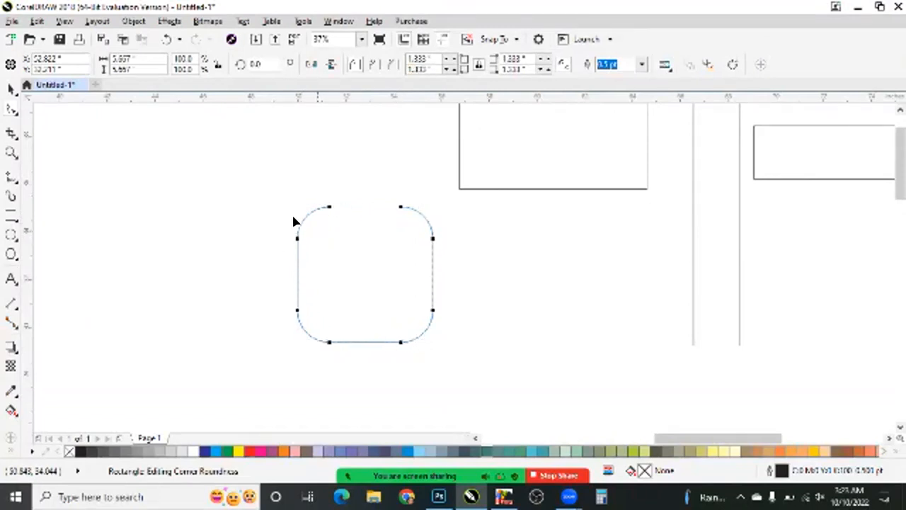
key(ctrl+z)
key(ctrl+z)
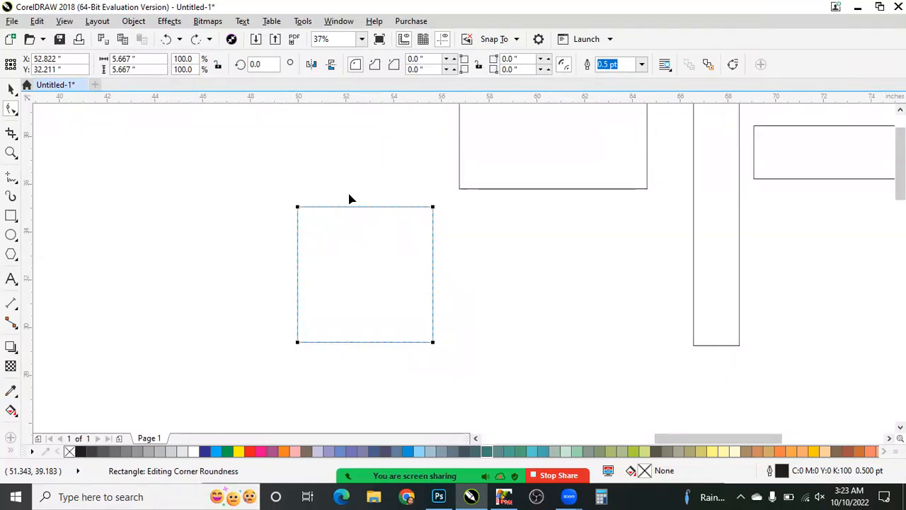
mouse_move(297, 208)
mouse_down()
mouse_move(323, 206)
mouse_move(313, 214)
mouse_up()
key(ctrl+z)
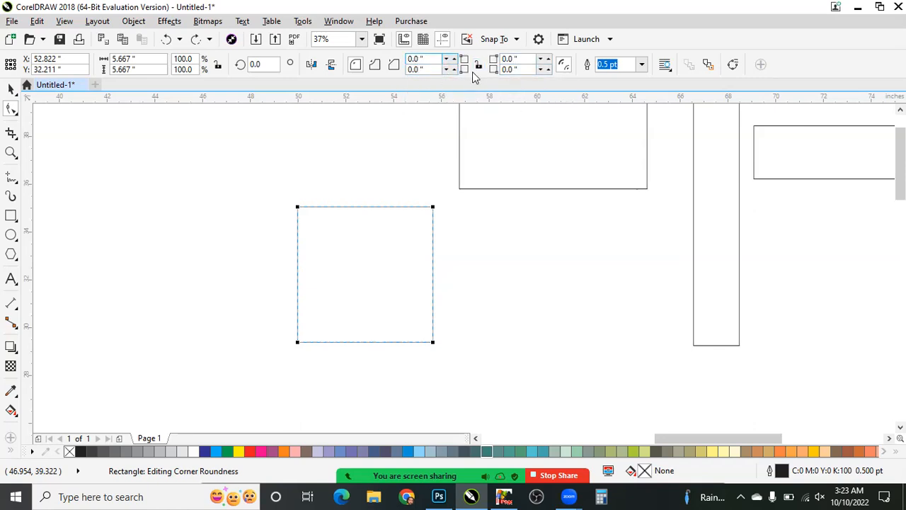
- Try radii of 50 in and 10 in on only the top-left corner of the square
click(413, 58)
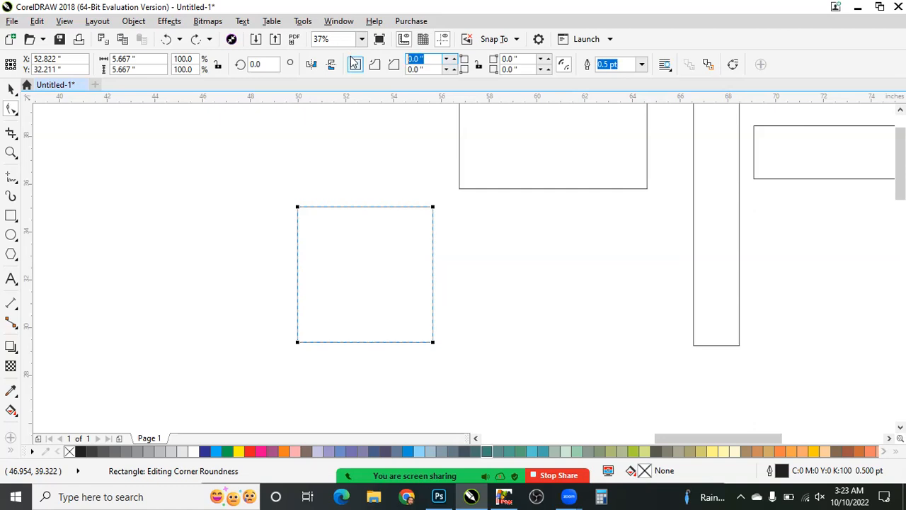
text(50)
key(Return)
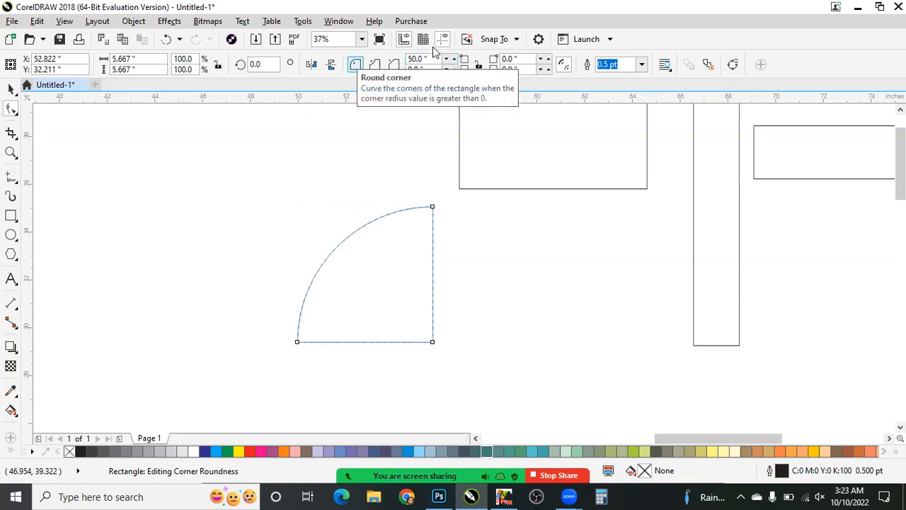
drag(436, 60, 361, 72)
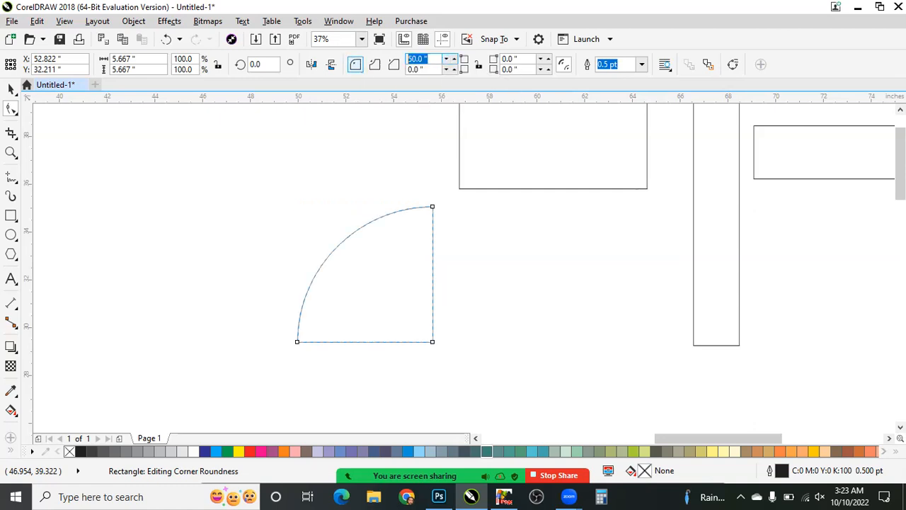
text(10)
key(Return)
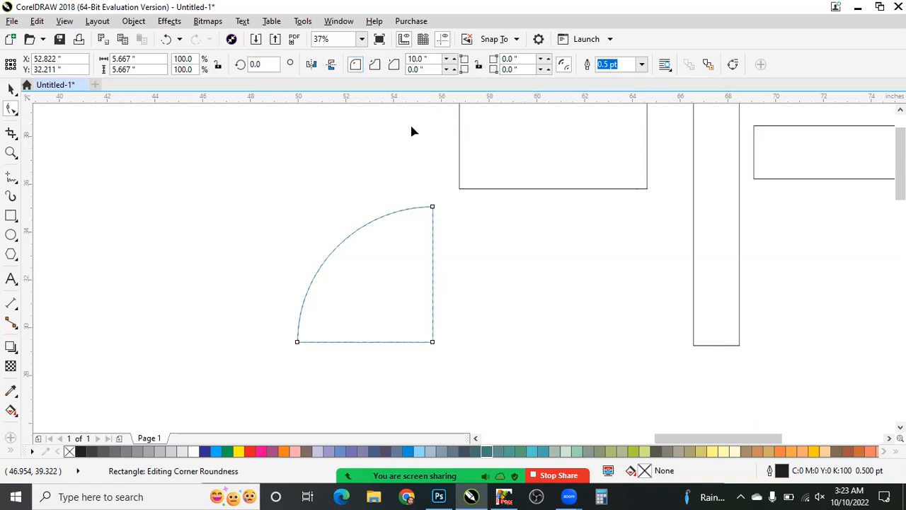
- Re-enter 10 in as the square's top-left corner radius, and undo the rounding of that corner
key(space)
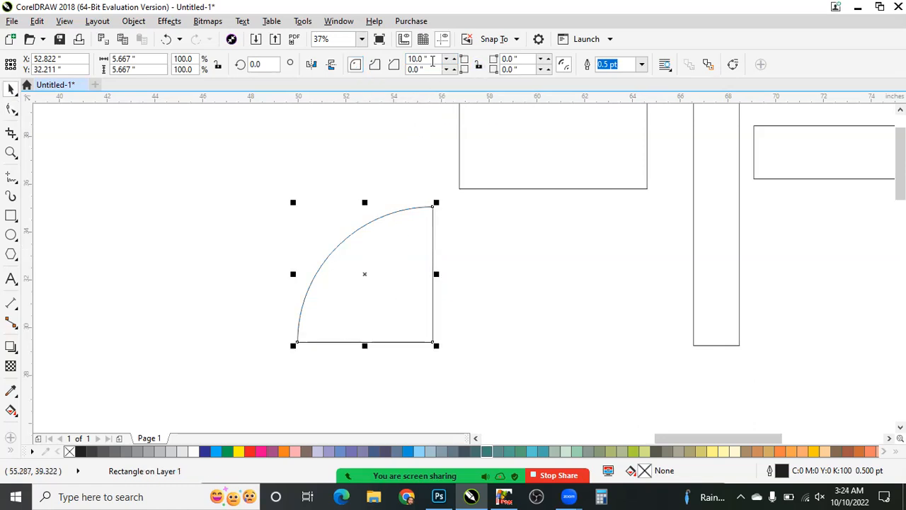
drag(430, 59, 367, 78)
text(10)
key(Return)
key(space)
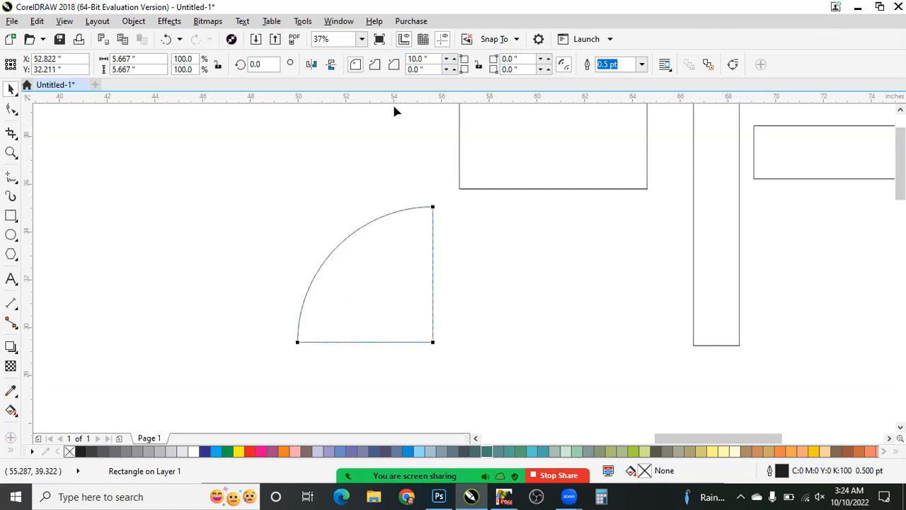
key(ctrl+z)
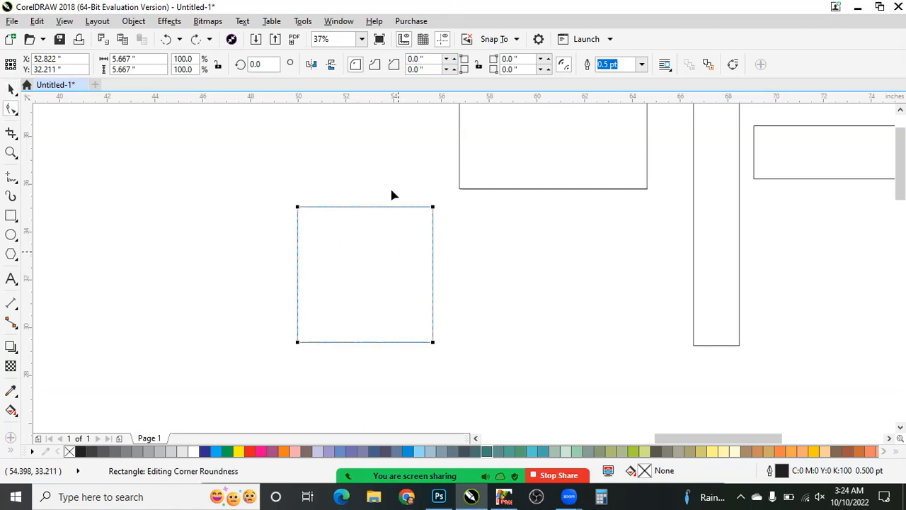
- Set the top-left corner radius of the restored square to 10 in again
key(space)
click(420, 58)
text(10)
key(Return)
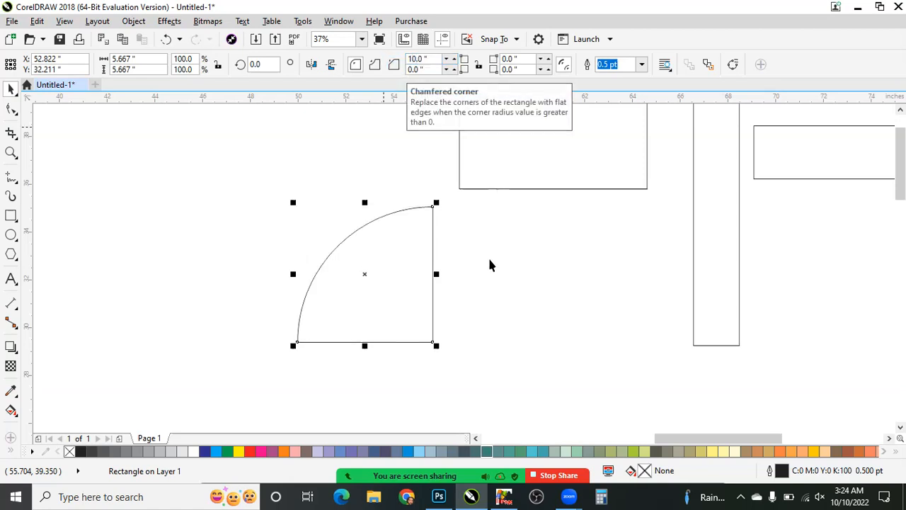
- Set the shape's top-right corner radius to 1 in, and undo both corner radii
drag(523, 58, 466, 59)
text(1)
key(Return)
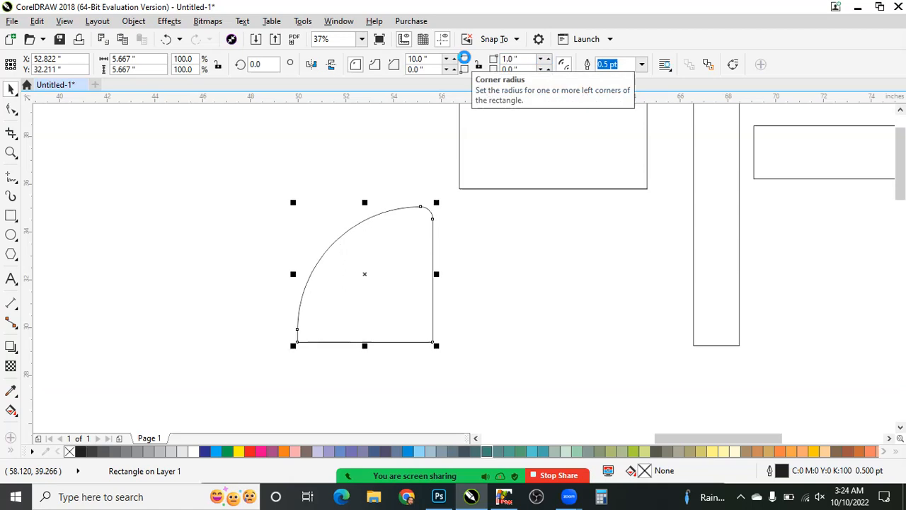
key(ctrl+z)
key(ctrl+z)
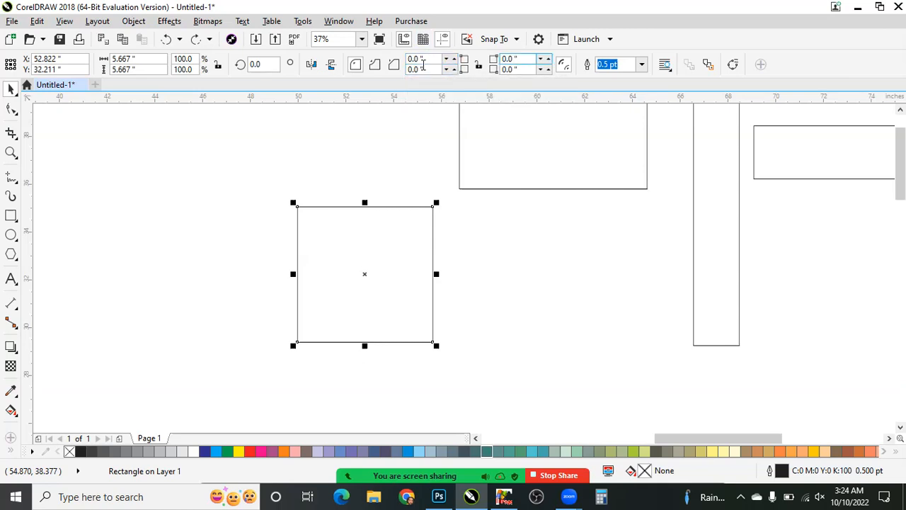
- Set the square's top-left and bottom-right corner radii to 2 in each
drag(424, 59, 358, 64)
text(2)
key(Return)
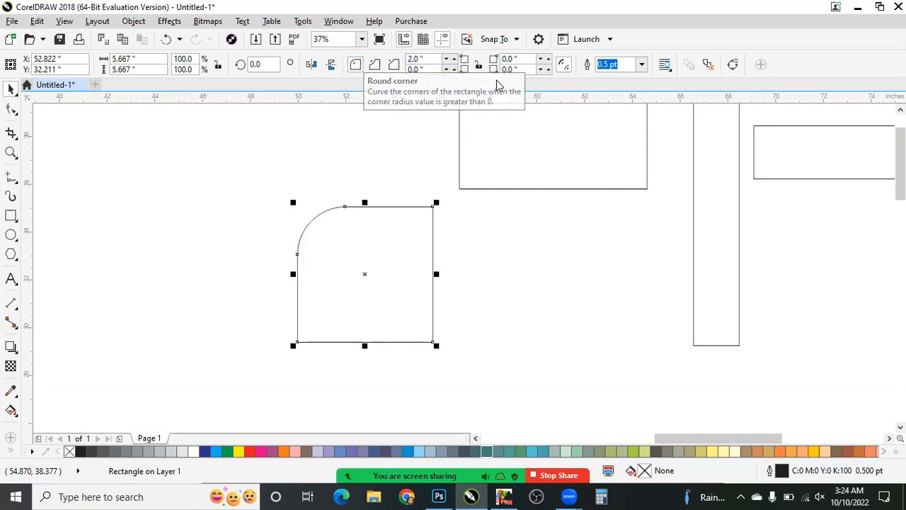
drag(521, 69, 478, 81)
text(2)
key(Return)
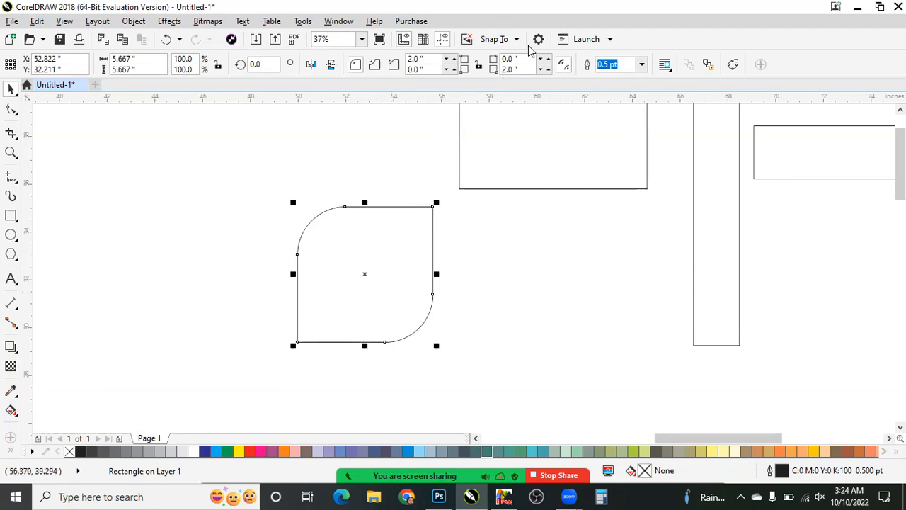
- Set the top-right corner radius to 2 in and move the shape up and left, and undo both changes
drag(520, 59, 494, 57)
text(2)
key(Return)
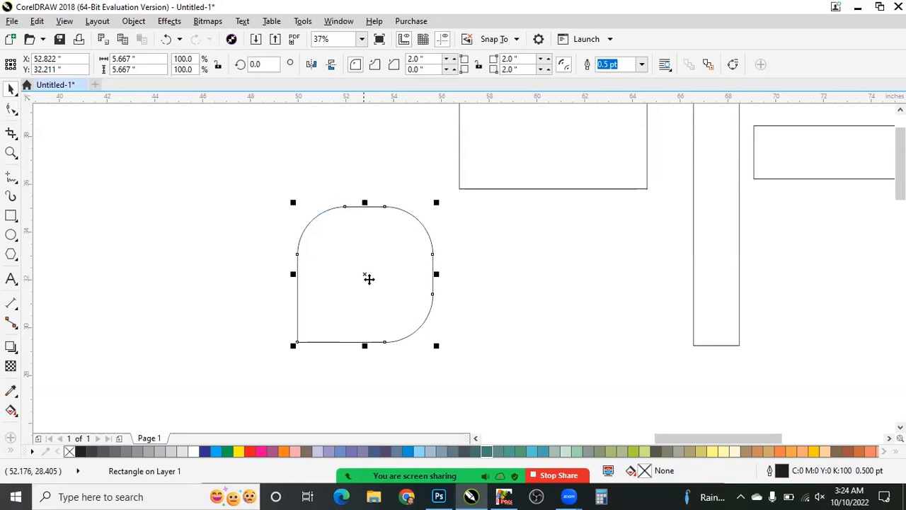
drag(369, 279, 287, 232)
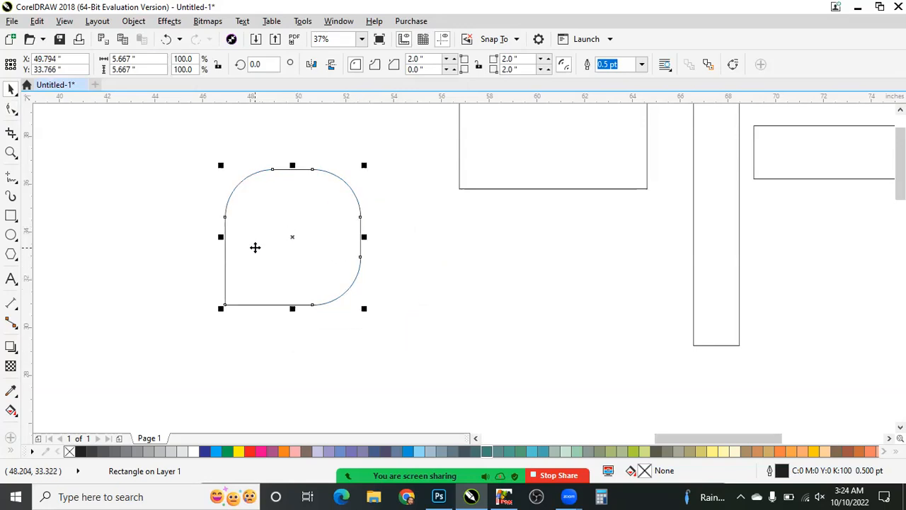
key(ctrl+z)
key(ctrl+z)
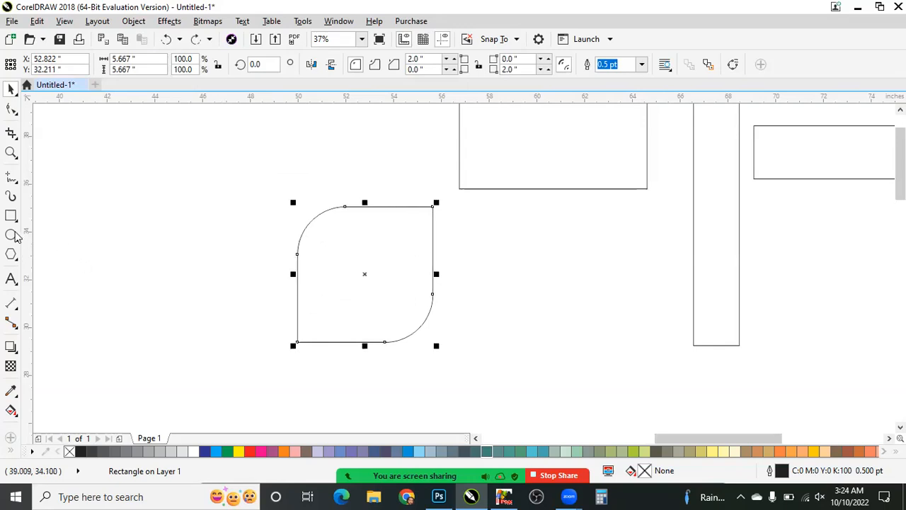
- Try drawing two arcs with the Ellipse tool beside the rounded square, and undo them
click(16, 237)
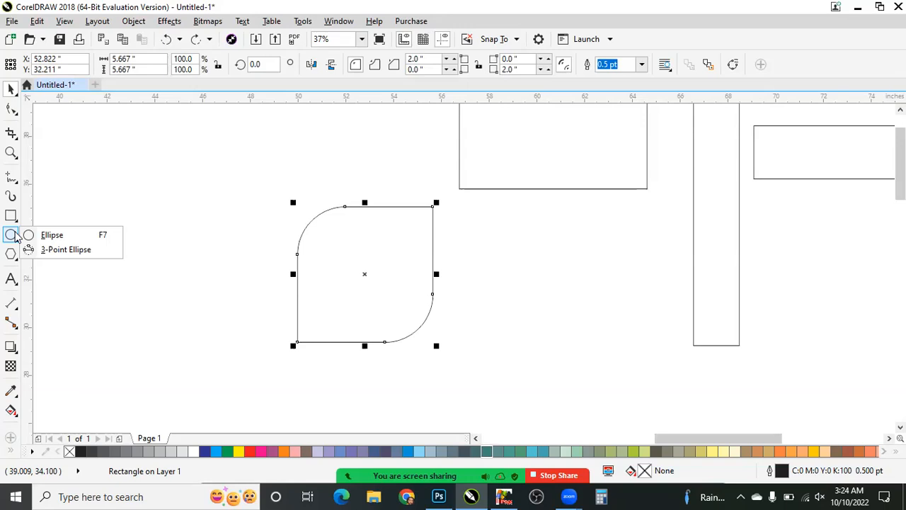
click(226, 270)
click(10, 237)
drag(116, 178, 146, 223)
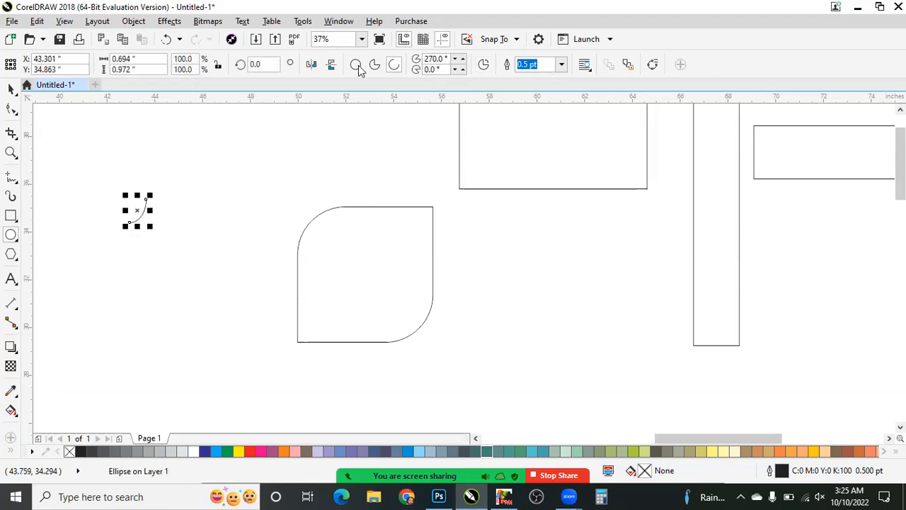
key(ctrl+z)
drag(133, 176, 237, 290)
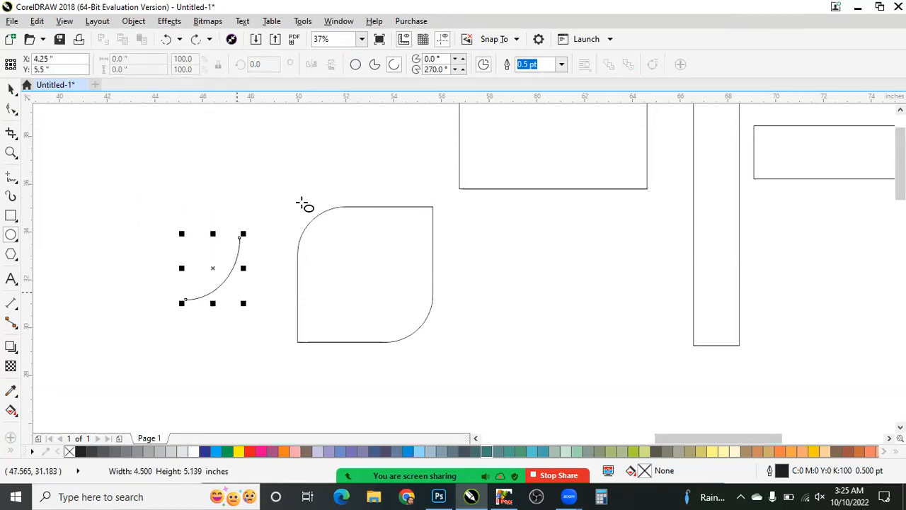
key(ctrl+z)
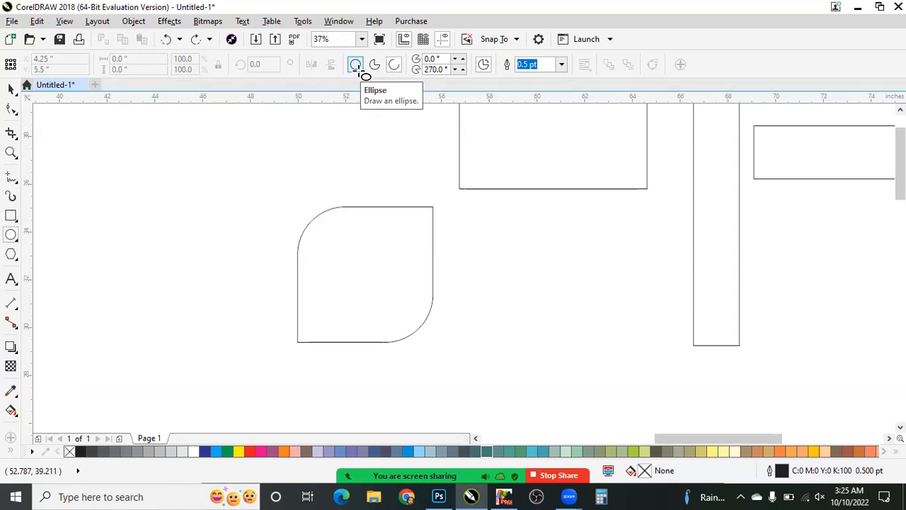
- Switch the Ellipse tool from arc to full ellipse and draw a circle about 5.28 in across left of the rounded square
click(358, 70)
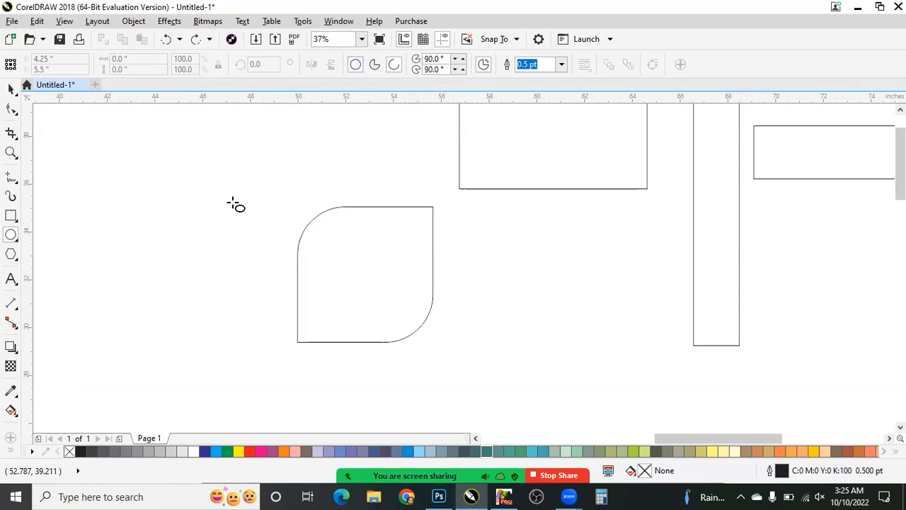
drag(88, 157, 214, 284)
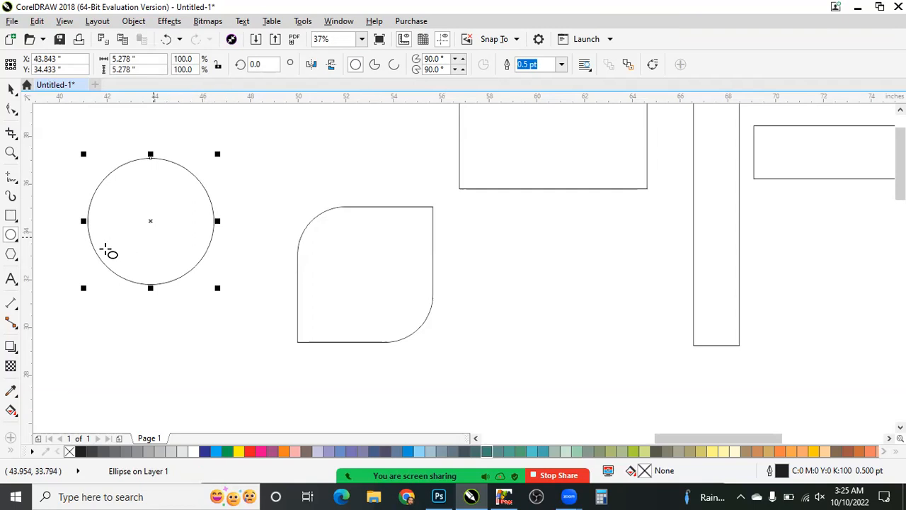
- Try resizing the circle from its top-left corner, and undo the change
scroll(117, 241, down, 2)
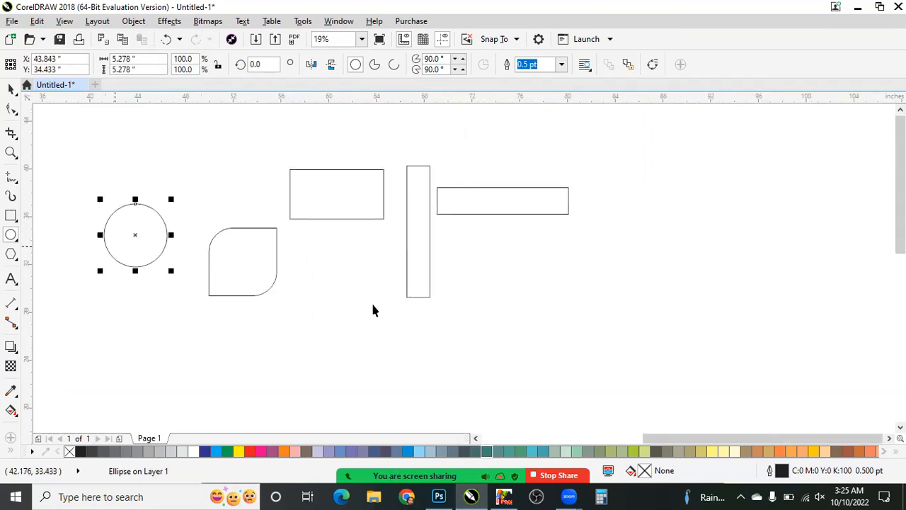
click(11, 89)
drag(100, 199, 264, 242)
key(ctrl+z)
scroll(376, 78, up, 2)
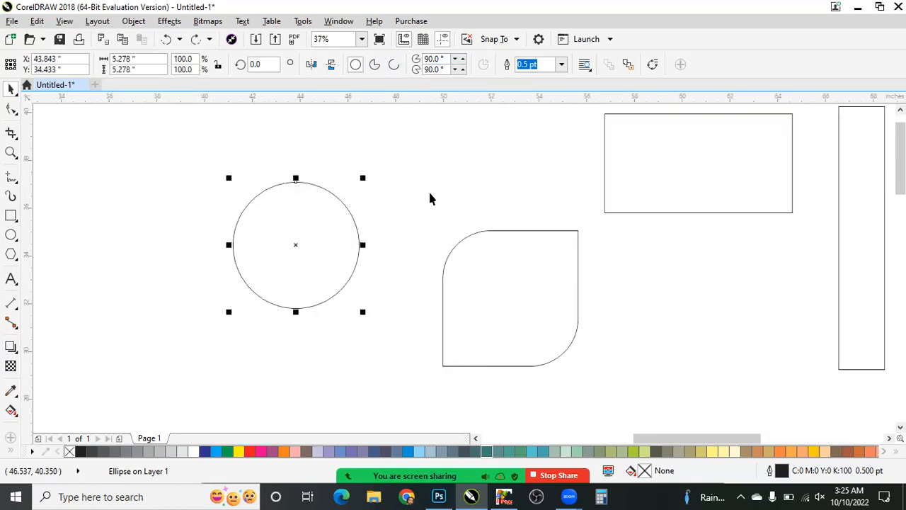
- Convert the circle to a pie, and change the pie into an open arc
click(375, 65)
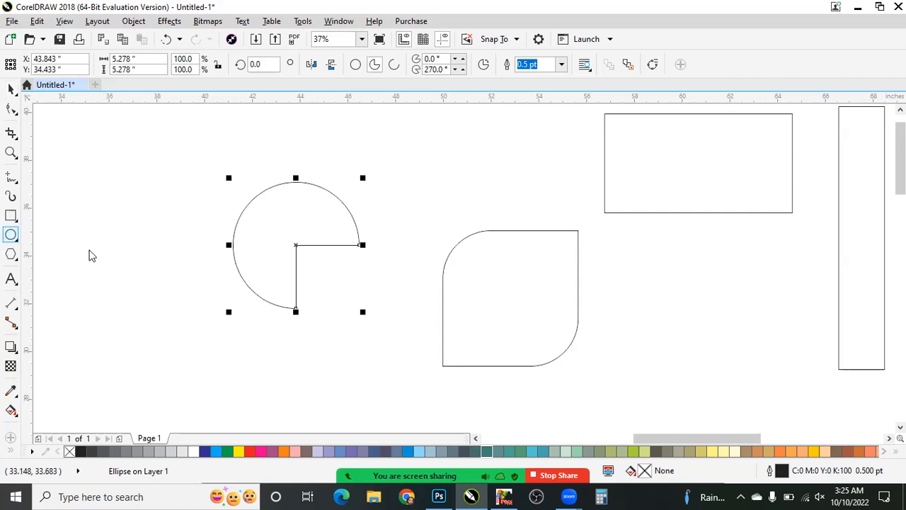
click(14, 238)
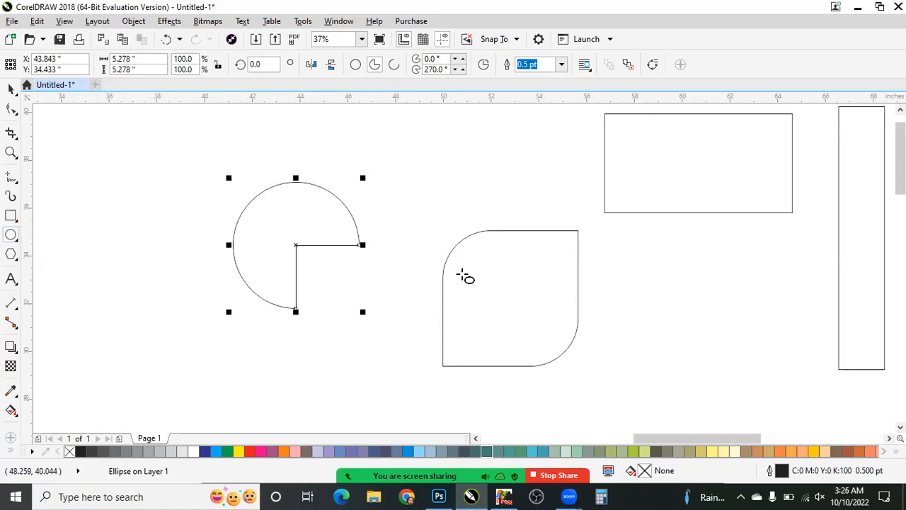
click(394, 64)
- Draw a full circle about 3.5 in across between the arc and the rounded square
drag(374, 175, 462, 264)
key(space)
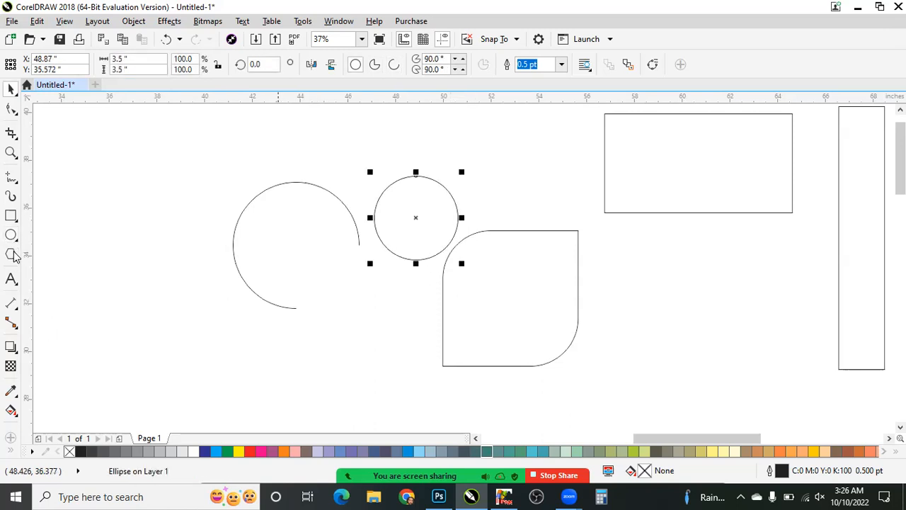
drag(406, 198, 528, 256)
- Examine the available shape tools, including Polygon, Star, Complex Star and Impact, and clear the circle's selection
click(11, 256)
click(29, 252)
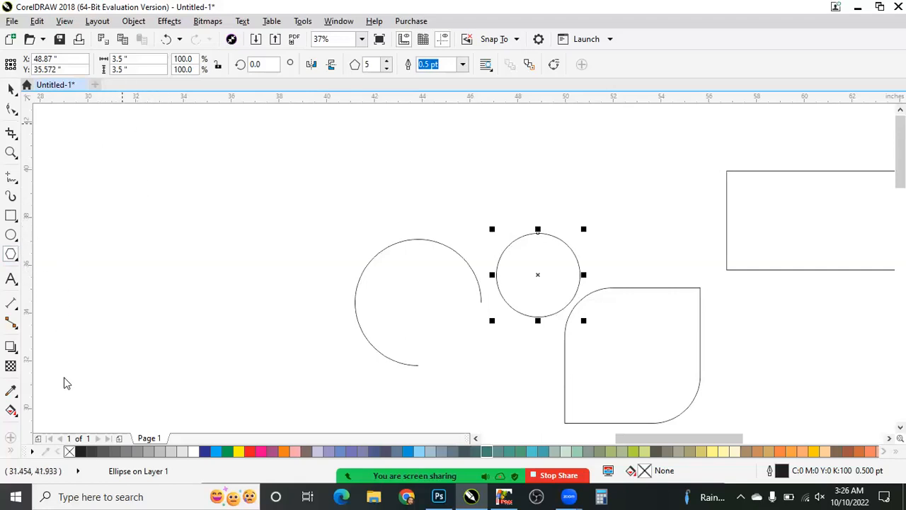
click(15, 260)
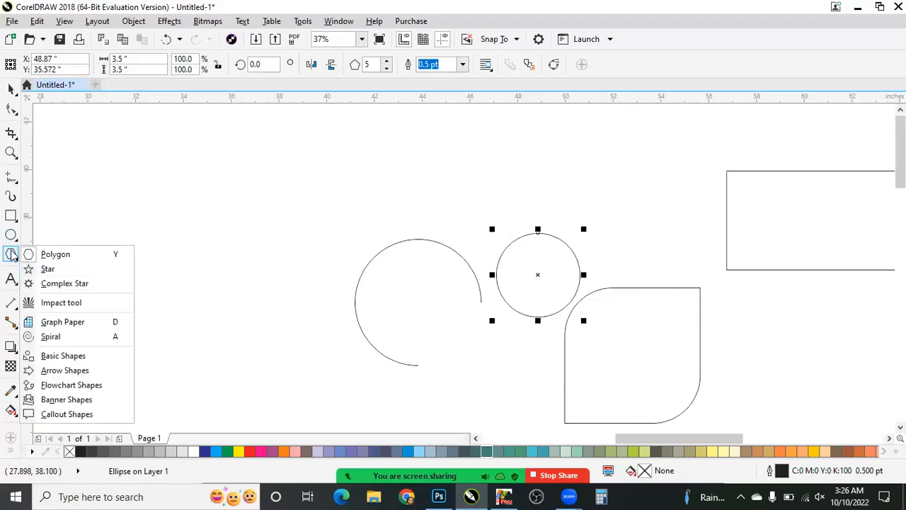
click(11, 253)
click(10, 252)
click(10, 254)
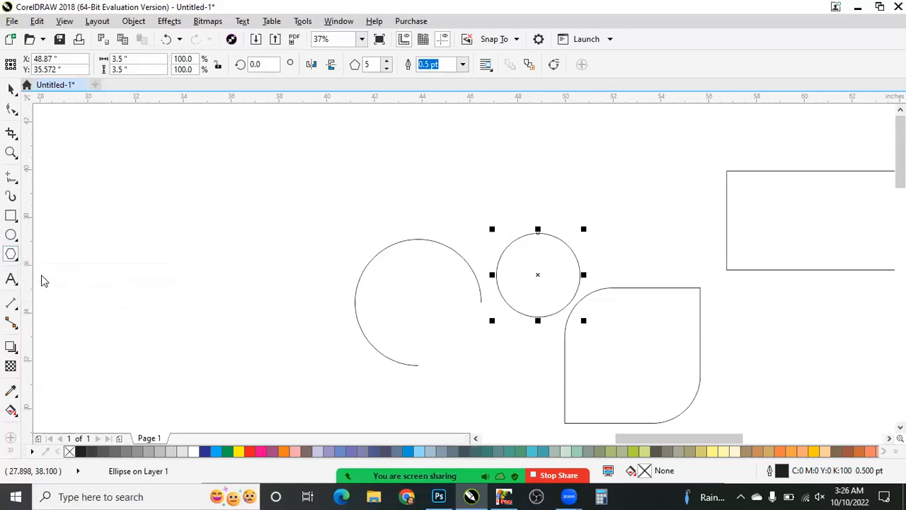
click(11, 253)
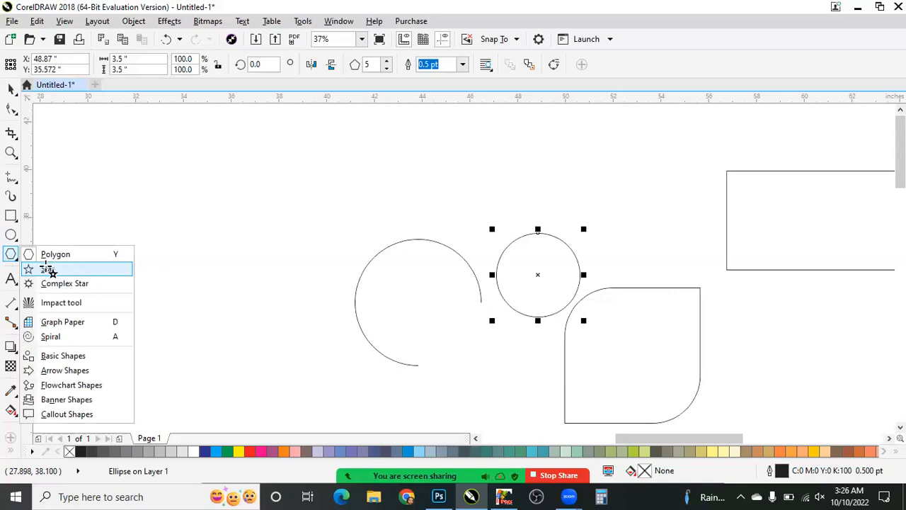
click(47, 269)
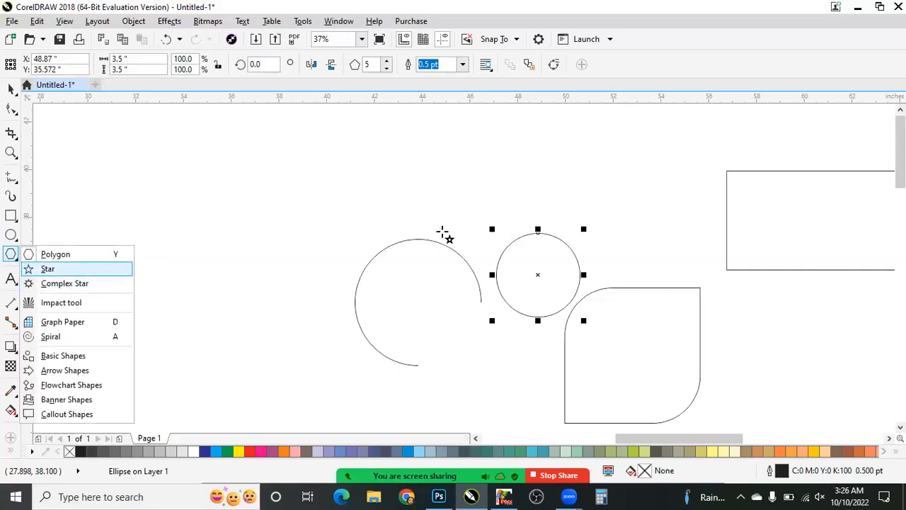
click(14, 259)
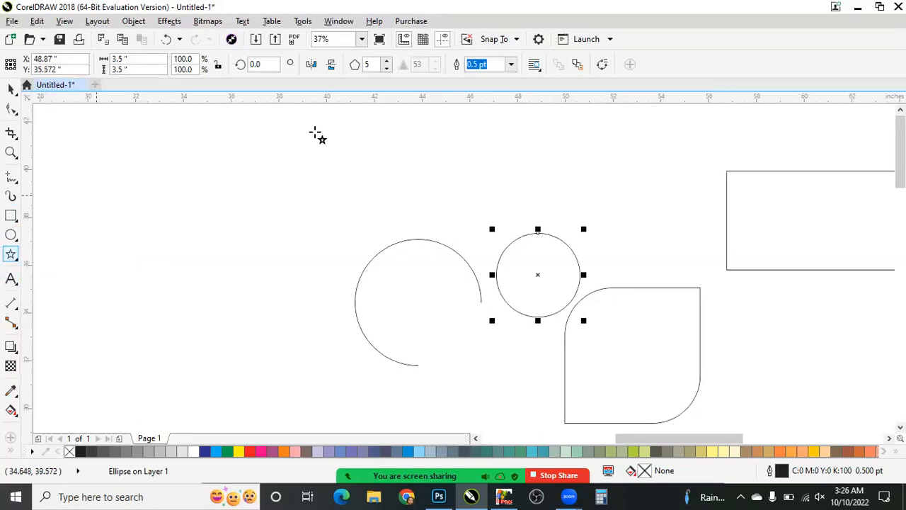
click(47, 269)
click(11, 255)
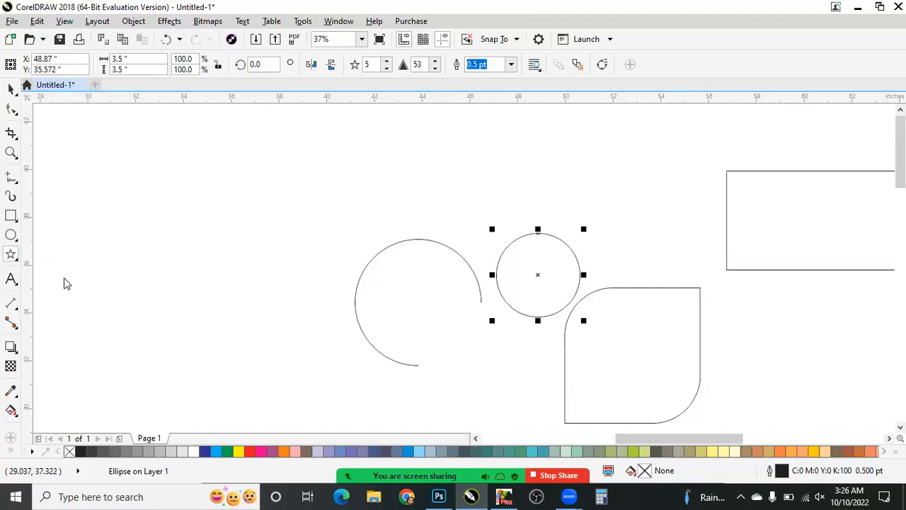
click(13, 254)
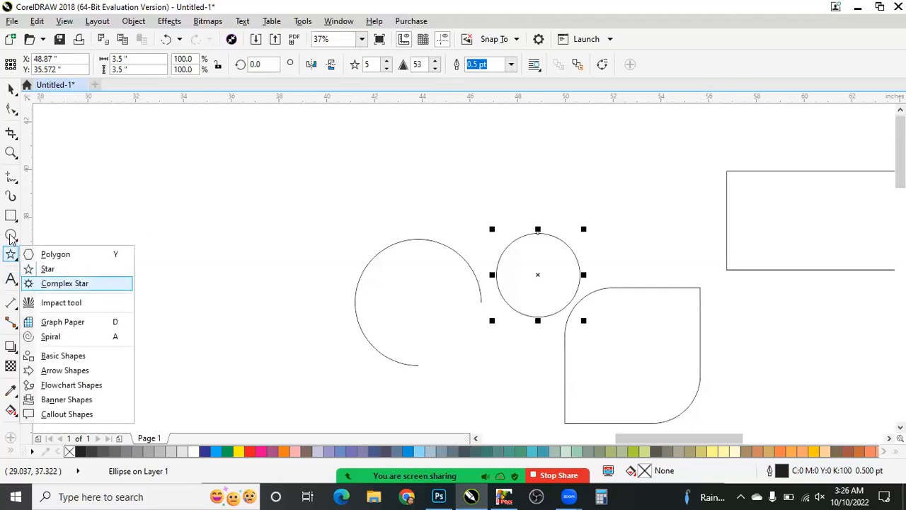
click(57, 284)
click(13, 238)
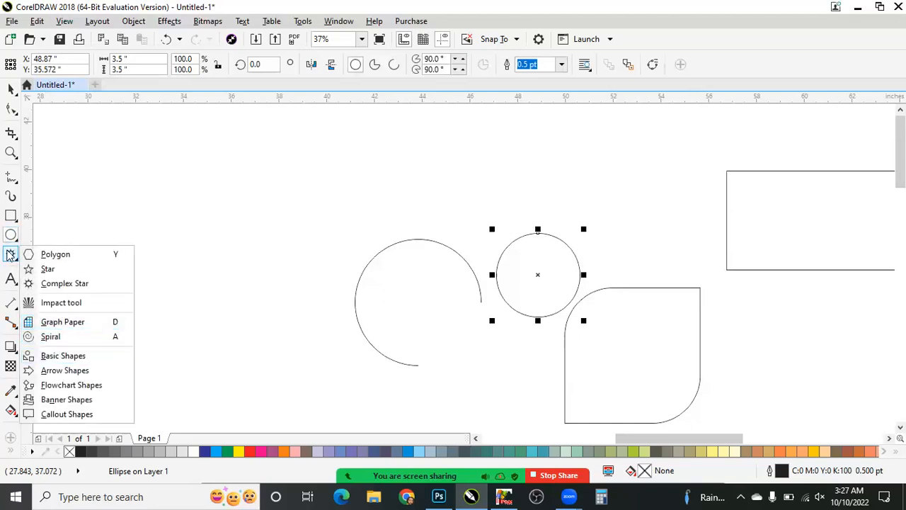
click(60, 302)
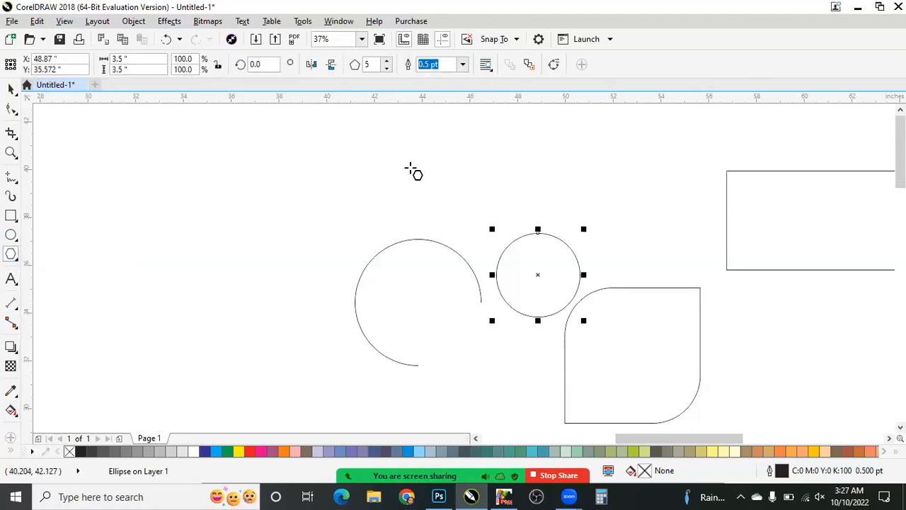
key(space)
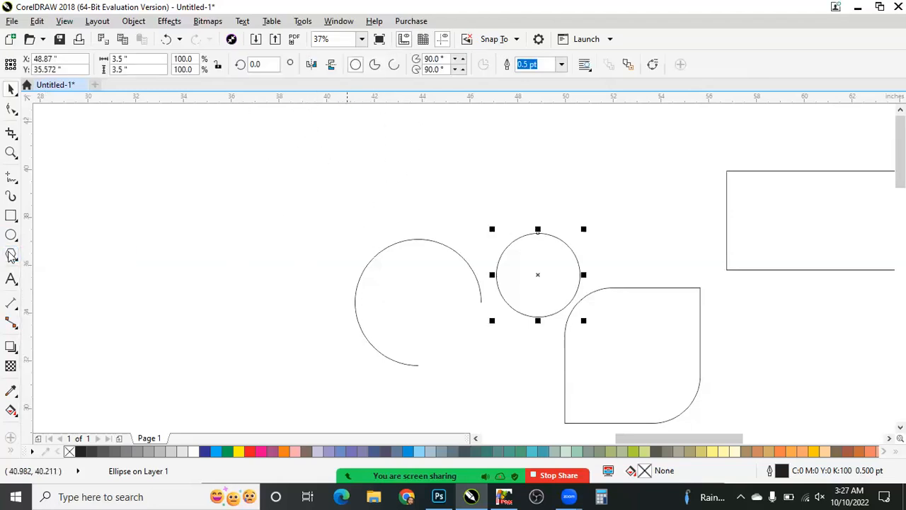
click(10, 254)
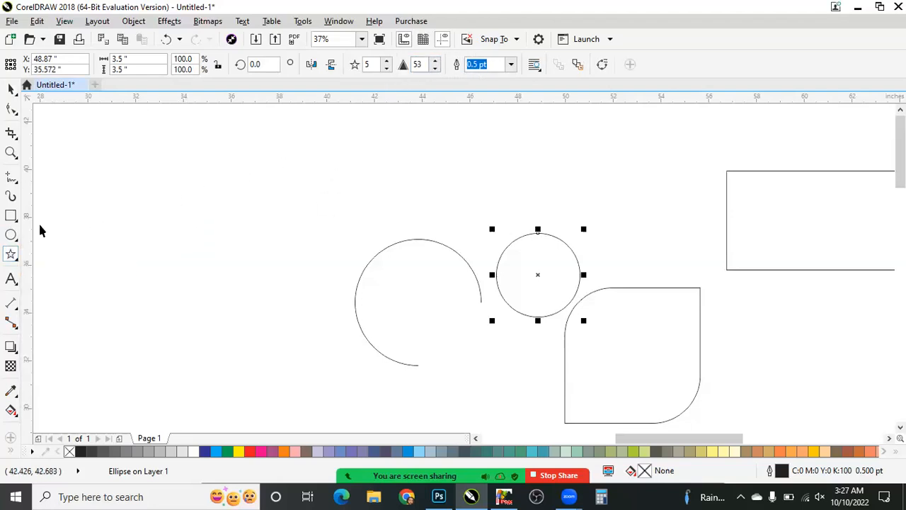
key(Escape)
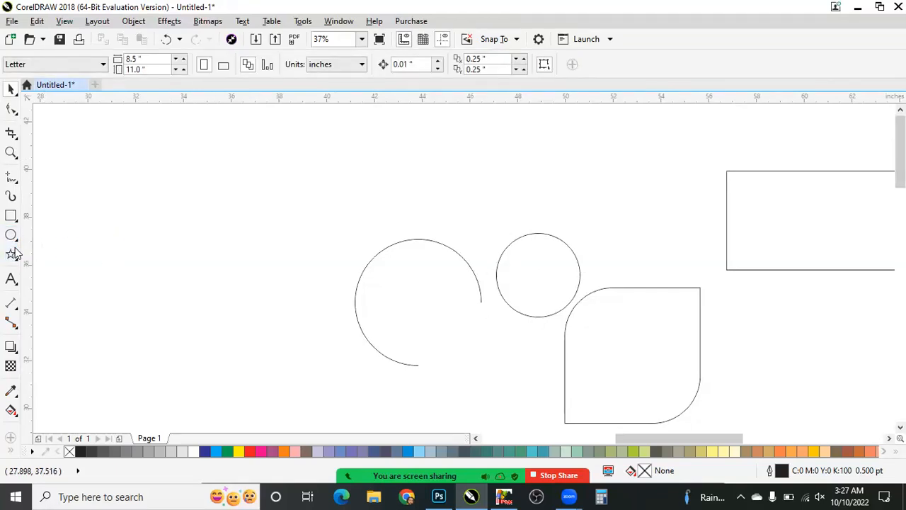
- Draw a five-sided polygon about 7.21 in wide and 6.86 in high in the empty area left of the arc
double_click(12, 257)
key(Escape)
click(52, 256)
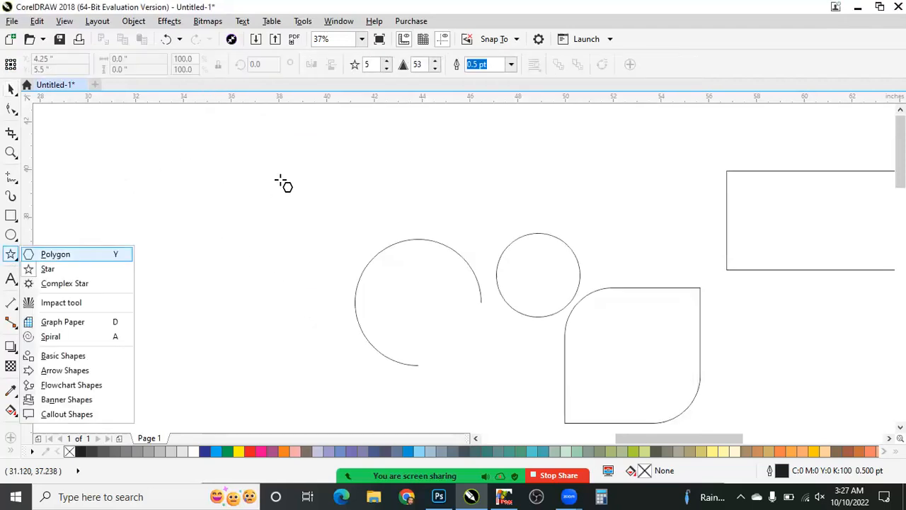
drag(135, 178, 219, 335)
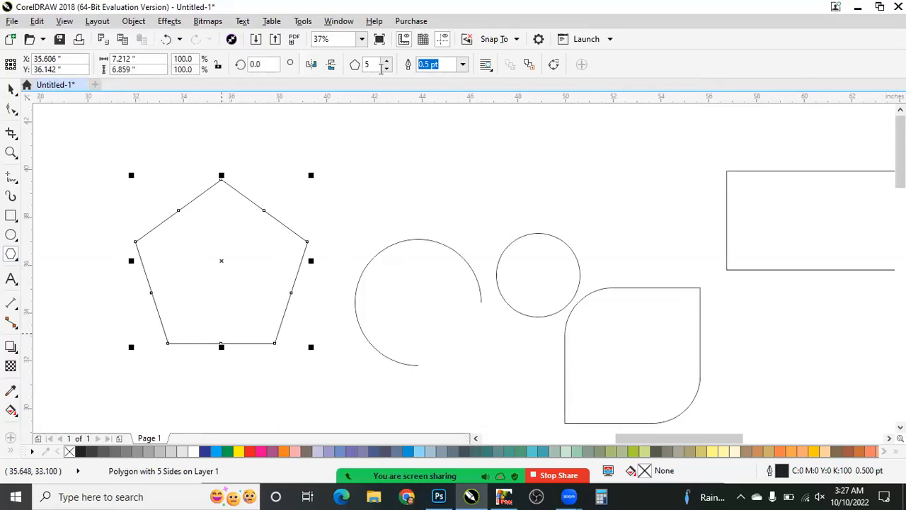
- Set the polygon's number of sides to 10 and flatten it from below to a height of about 5.69 in
drag(372, 65, 331, 70)
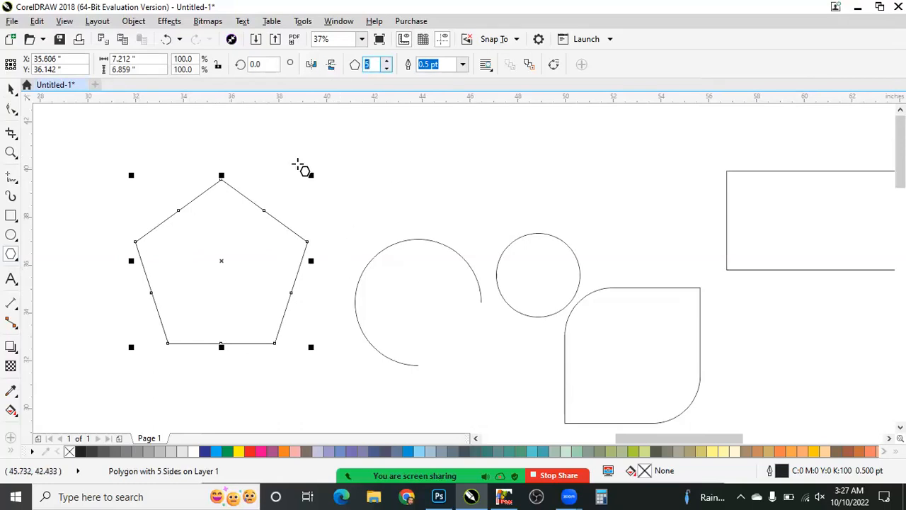
text(10)
key(Return)
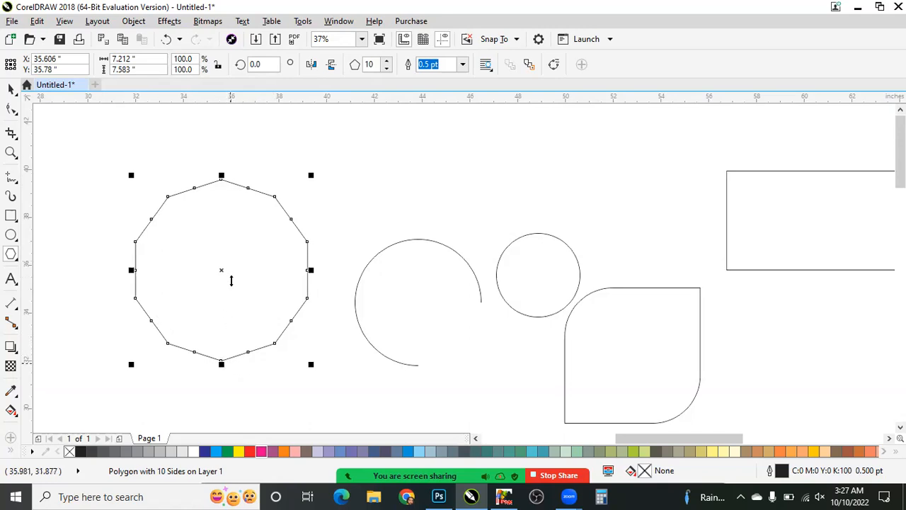
drag(225, 364, 231, 320)
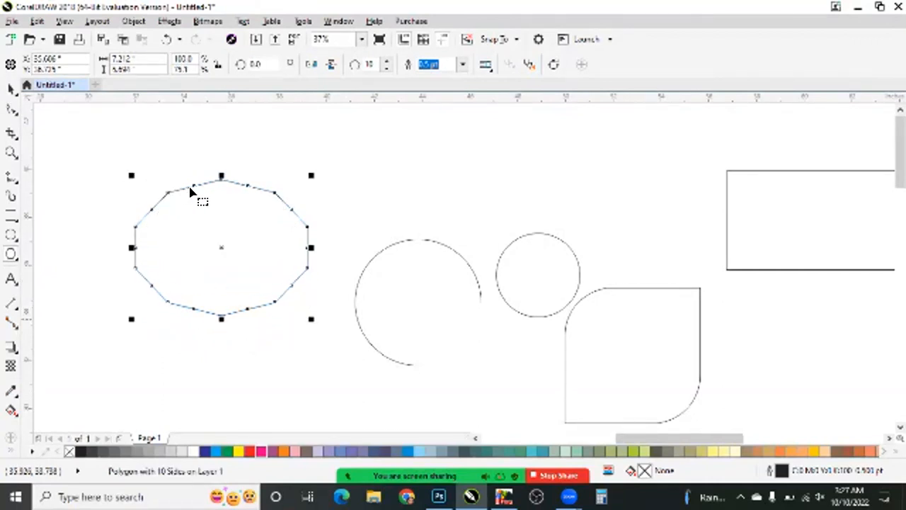
- Try turning the ten-sided polygon into a star by pulling its edge nodes inward and flattening it to about 4.11 in high, and undo both
key(F10)
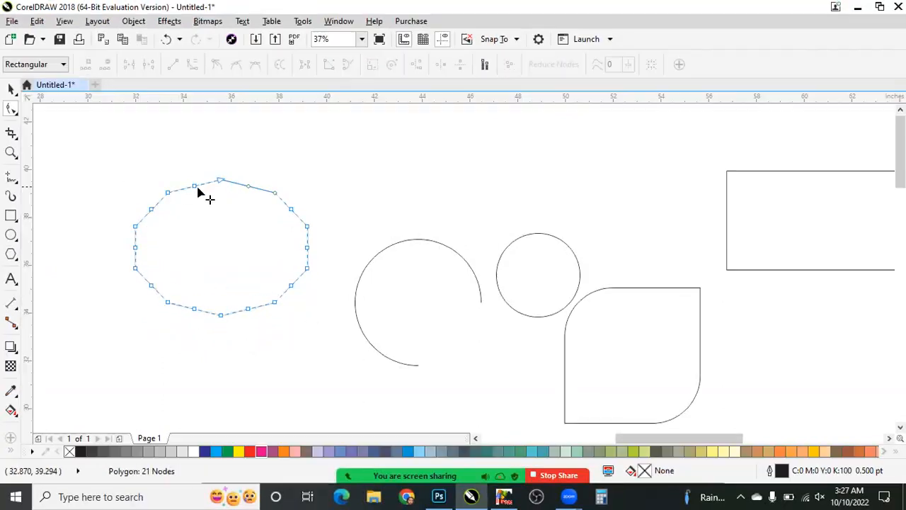
drag(195, 185, 230, 271)
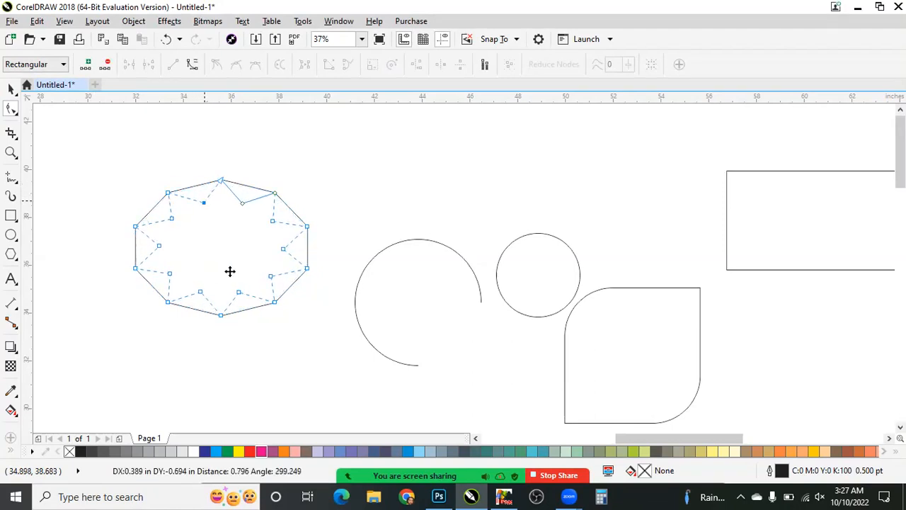
drag(216, 340, 222, 283)
key(space)
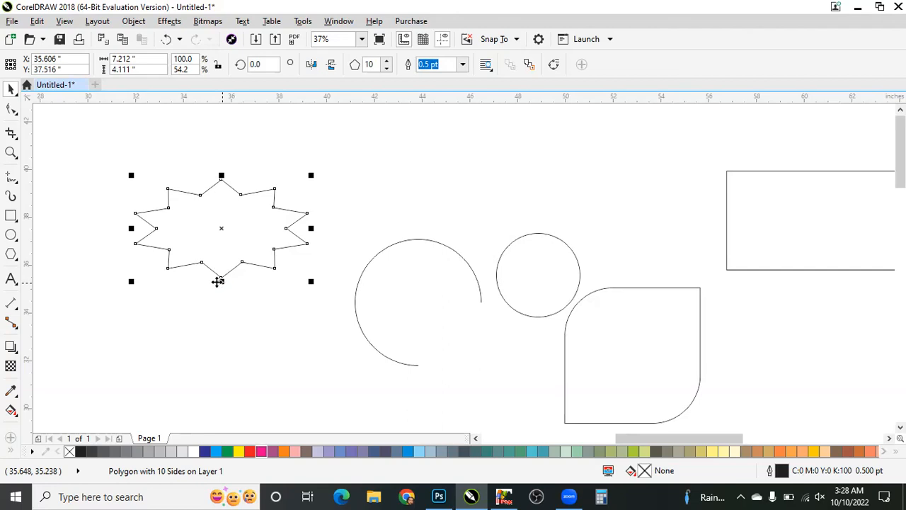
key(ctrl+z)
key(ctrl+z)
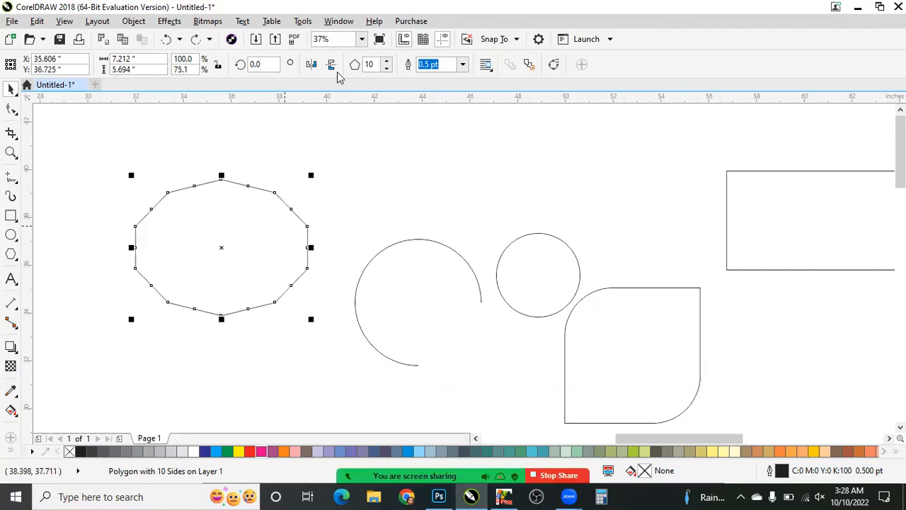
- Undo the polygon's earlier flattening and set its number of sides to 50
key(ctrl+z)
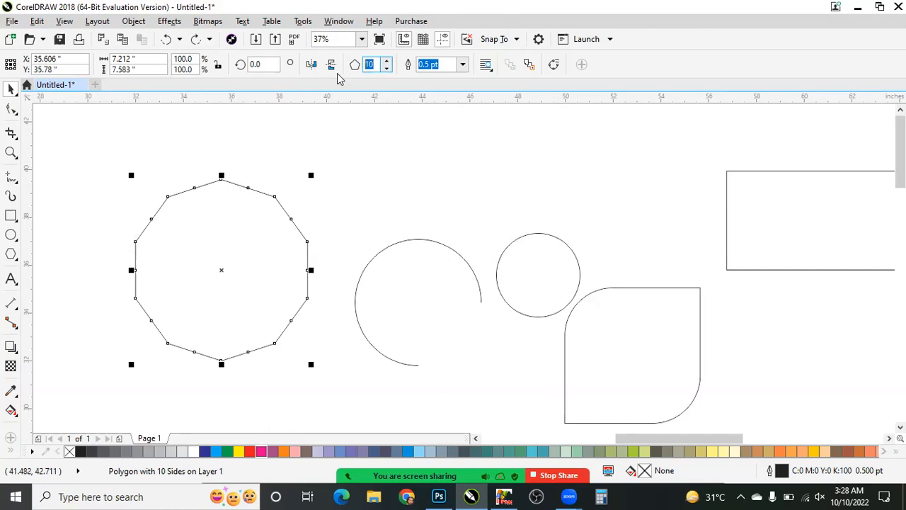
text(30)
key(BackSpace)
key(BackSpace)
text(50)
key(Return)
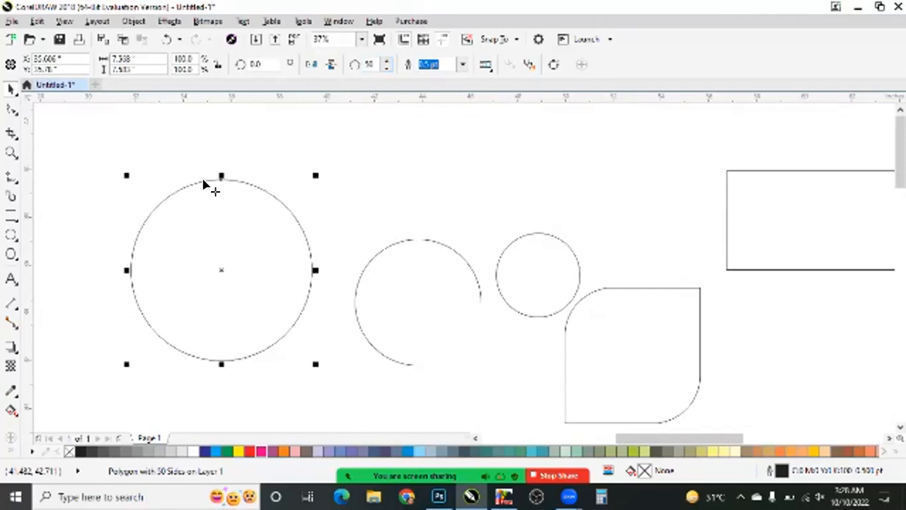
- Pull the 50-sided polygon's edge nodes inward to form spikes, and flatten the shape from below to a height of about 3.90 in
key(F10)
click(199, 182)
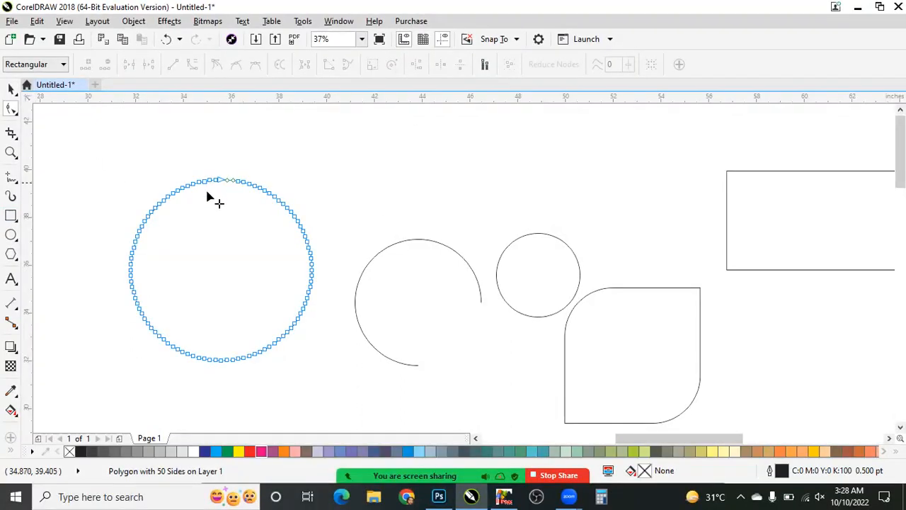
drag(200, 182, 208, 279)
key(space)
drag(222, 365, 210, 280)
- Fill the spiked oval with green and replace that with yellow, and scale the shape down proportionally to about 7.10 by 3.66 in
scroll(198, 204, up, 2)
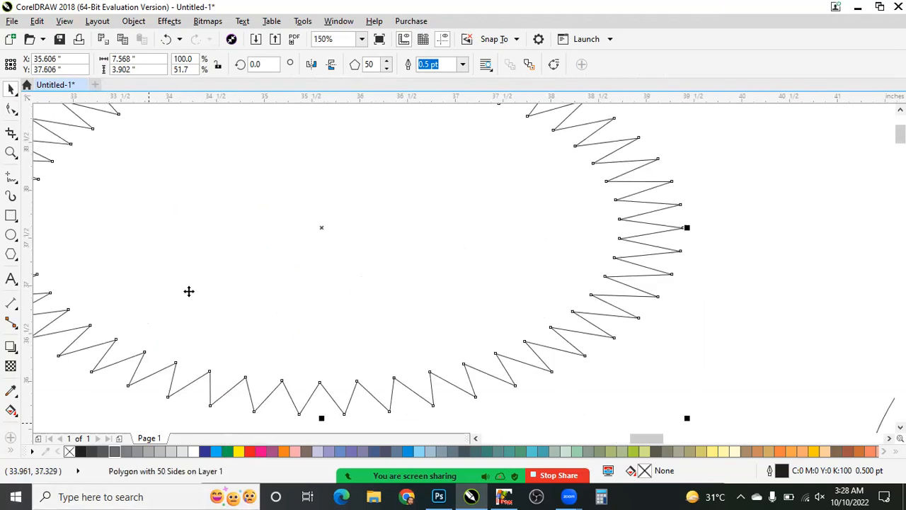
click(228, 451)
scroll(198, 315, down, 2)
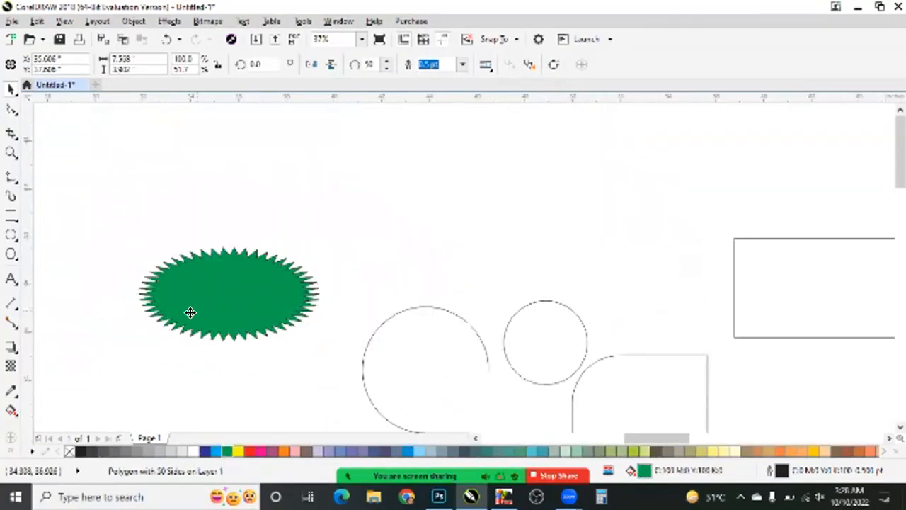
scroll(197, 310, up, 1)
click(238, 451)
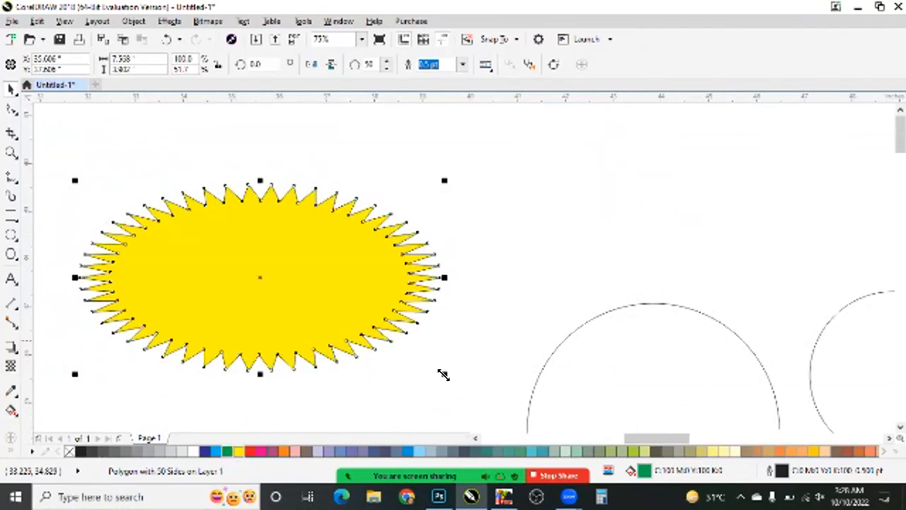
drag(444, 374, 296, 306)
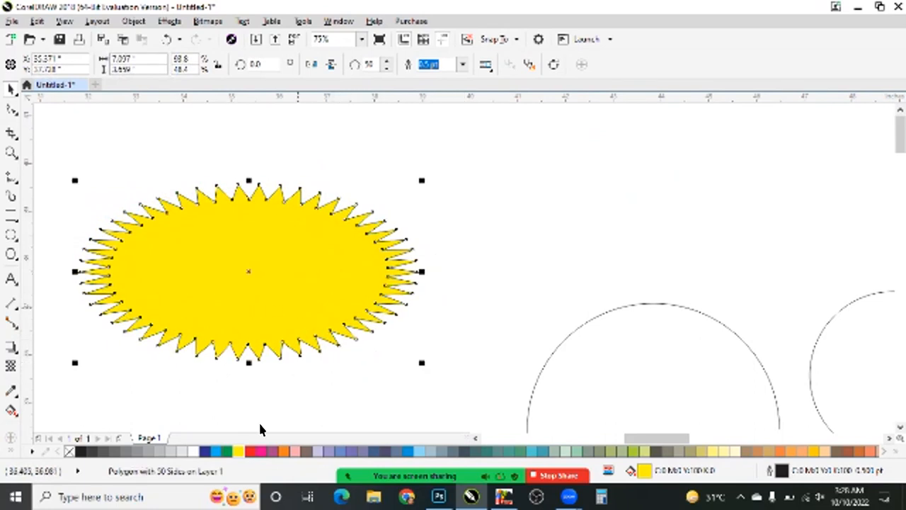
- Draw a five-pointed star about 2.47 in wide and 2.35 in high in the empty area above the arc
click(12, 255)
click(15, 257)
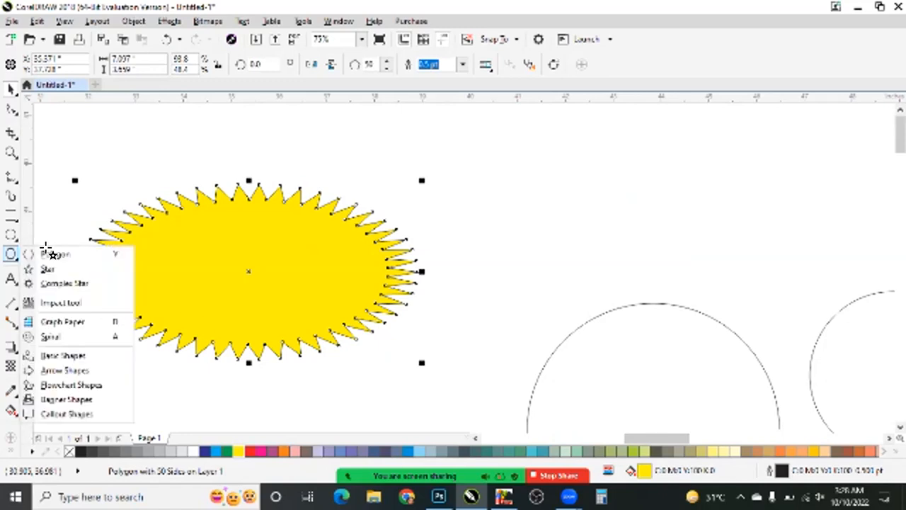
click(49, 269)
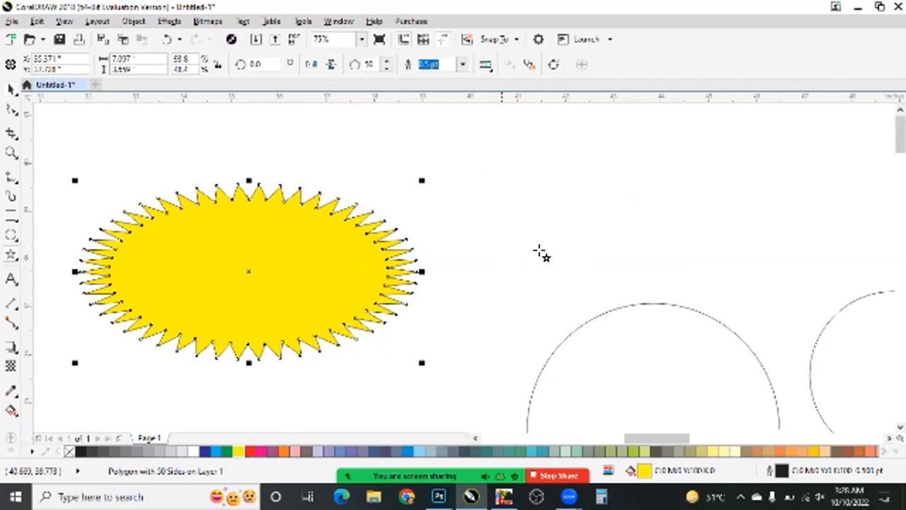
drag(490, 150, 616, 269)
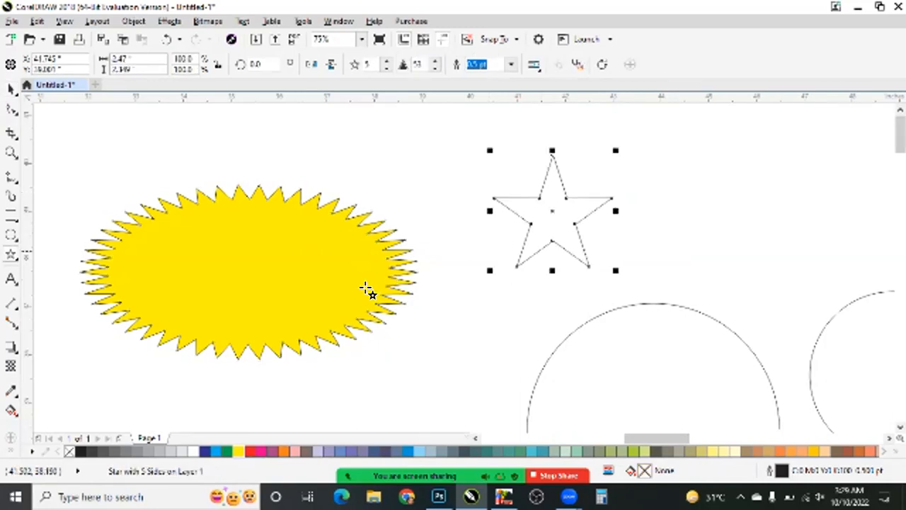
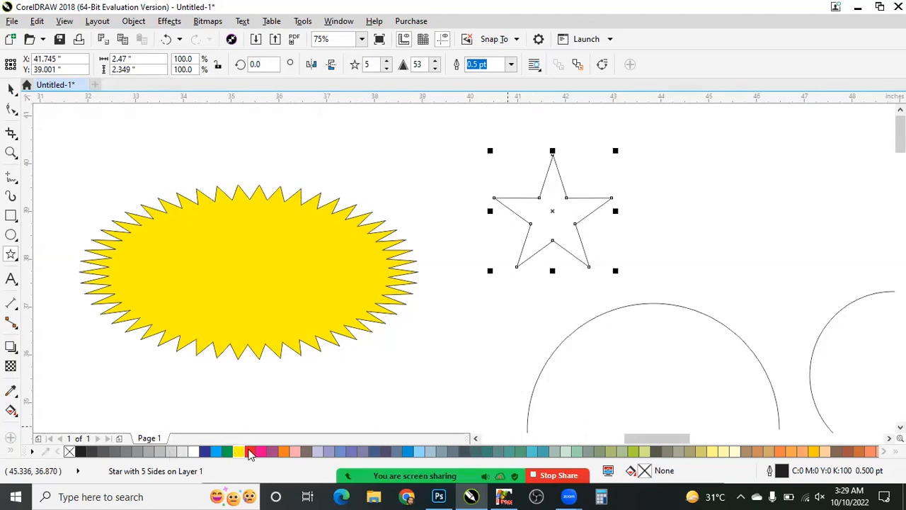
- Fill the five-pointed star with orange (C:0 M:60 Y:80 K:0) and remove its outline
drag(781, 454, 550, 203)
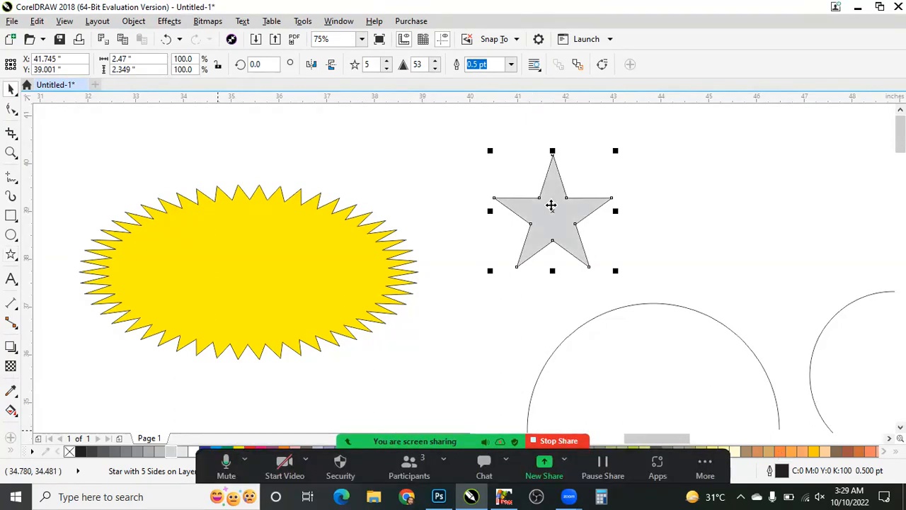
scroll(549, 202, up, 4)
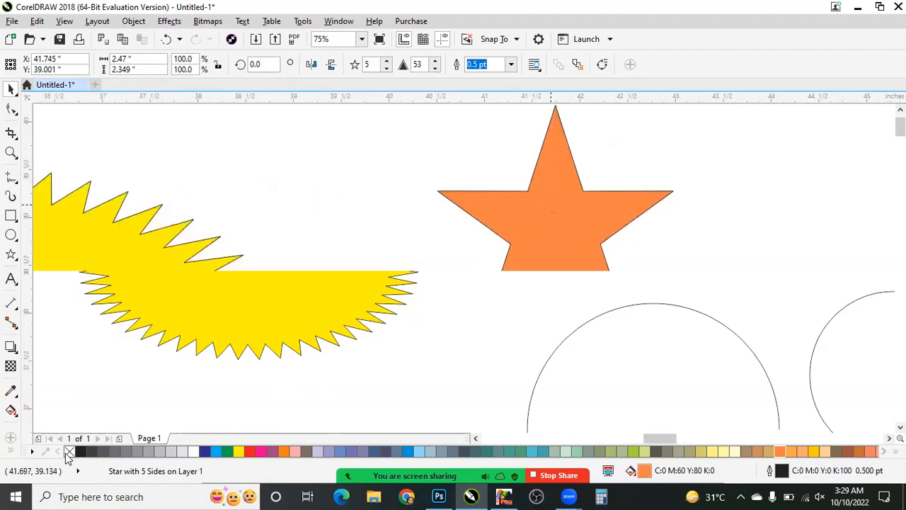
right_click(70, 451)
scroll(509, 269, down, 1)
click(537, 269)
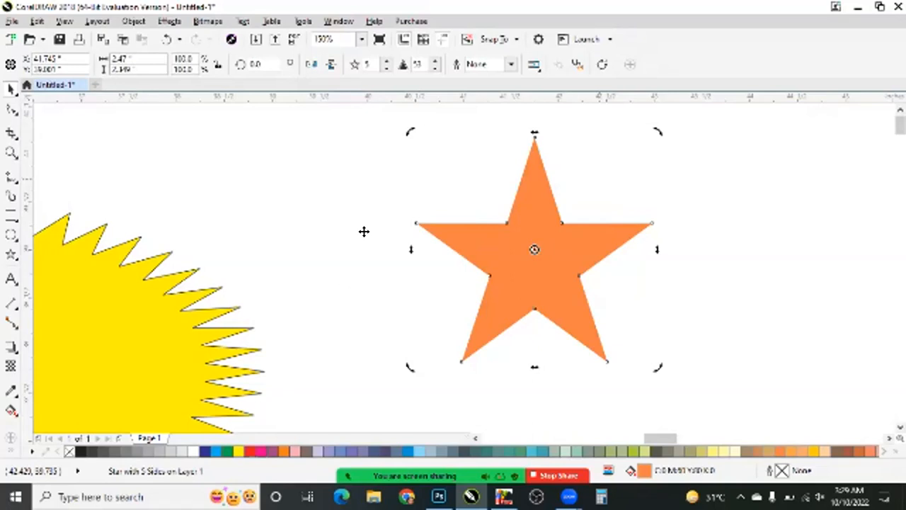
scroll(313, 255, down, 1)
key(Escape)
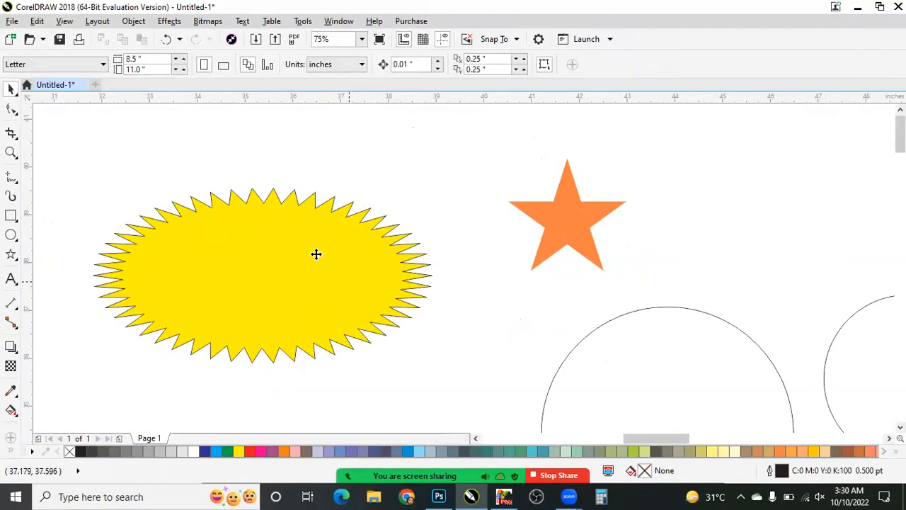
- Skew the yellow spiked oval horizontally, undo the skew, and rotate the oval clockwise by about 12 degrees
click(316, 254)
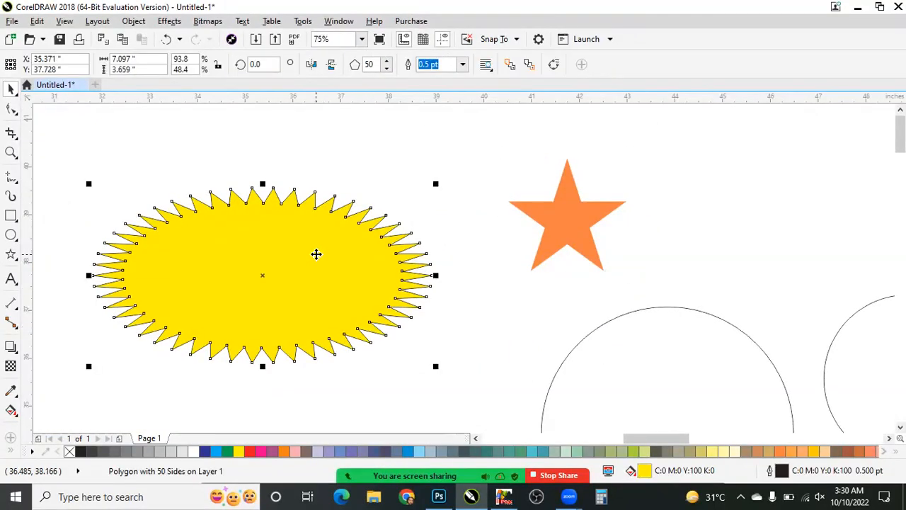
click(391, 228)
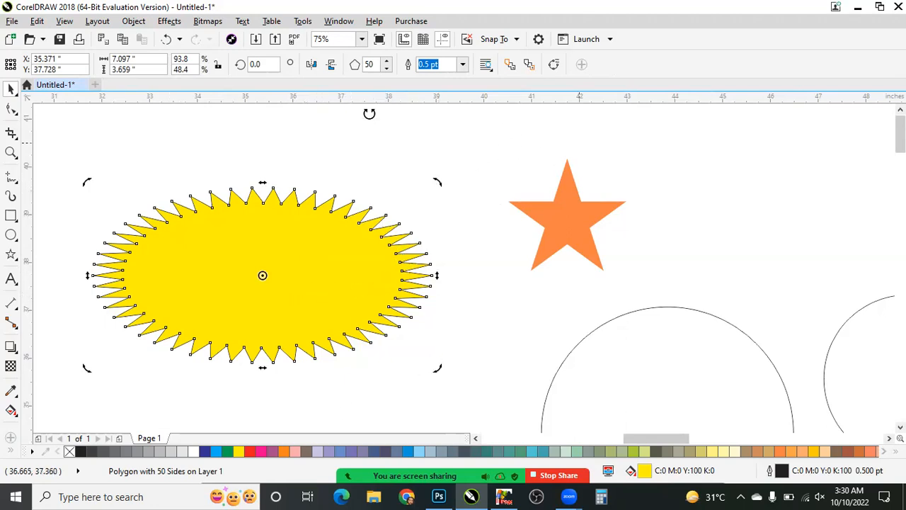
drag(300, 182, 551, 96)
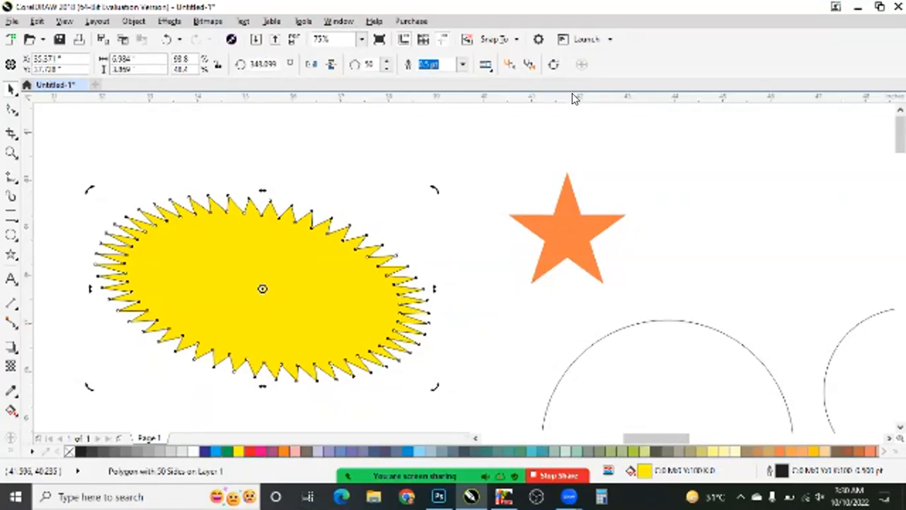
key(ctrl+z)
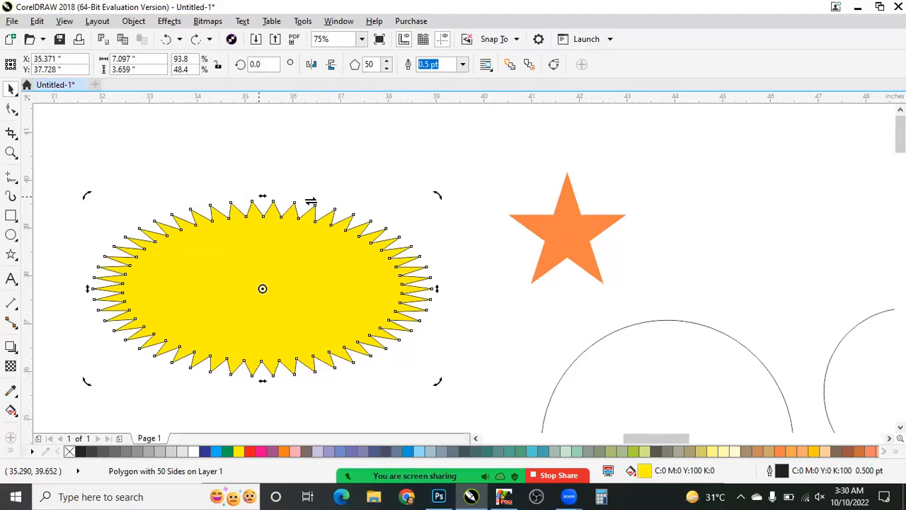
key(Escape)
drag(274, 236, 389, 289)
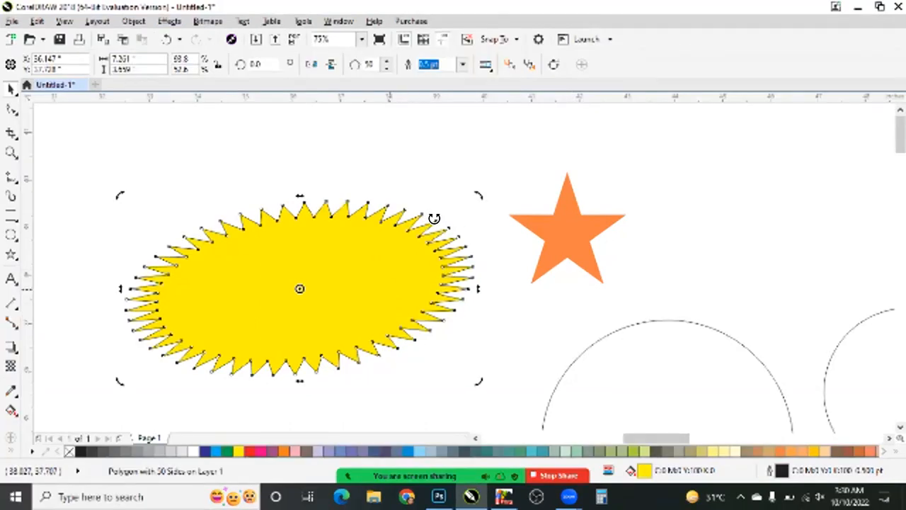
key(ctrl+z)
- Try making a copy of the orange star rotated to 330 degrees, and undo it
drag(578, 244, 569, 225)
click(565, 253)
click(568, 242)
drag(632, 163, 519, 232)
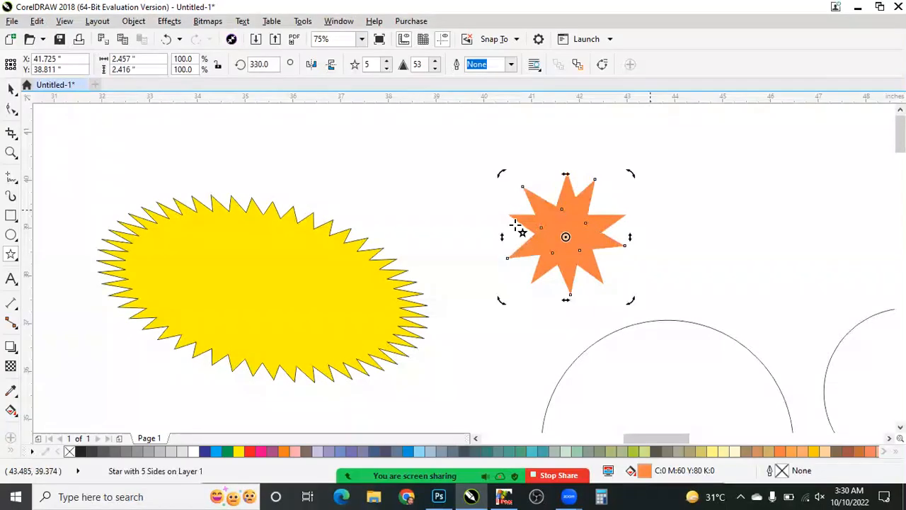
key(ctrl+z)
key(Escape)
key(space)
- Rotate a duplicate of the orange star to 330 degrees over the original to form a ten-pointed burst
click(579, 237)
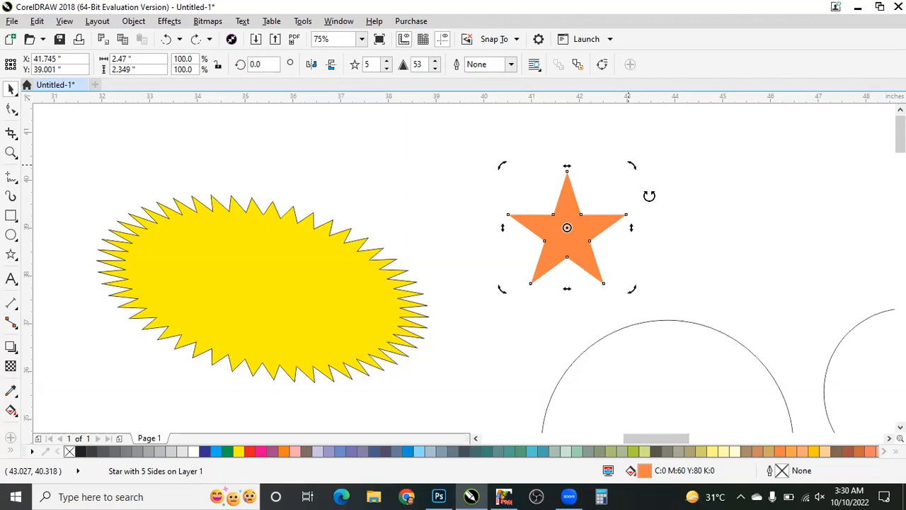
mouse_move(652, 199)
mouse_down()
mouse_move(639, 185)
mouse_move(654, 202)
mouse_up()
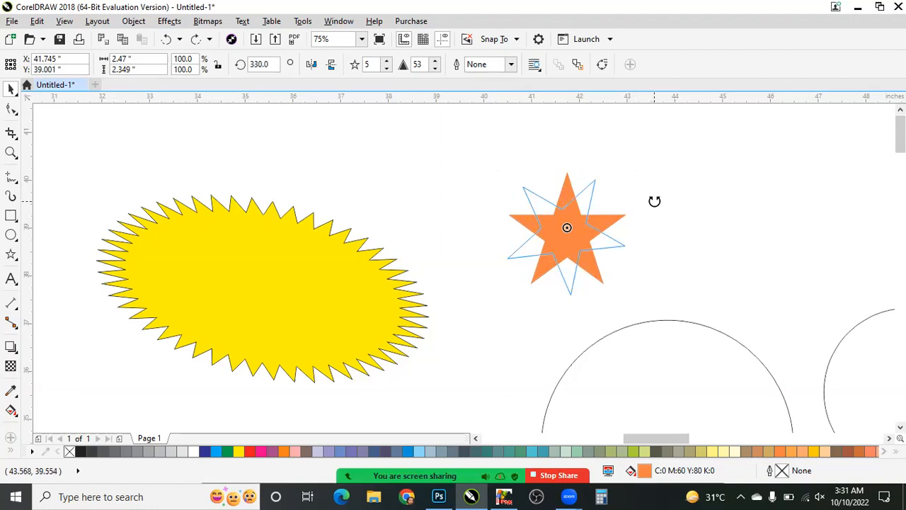
drag(654, 202, 655, 202)
right_click(654, 201)
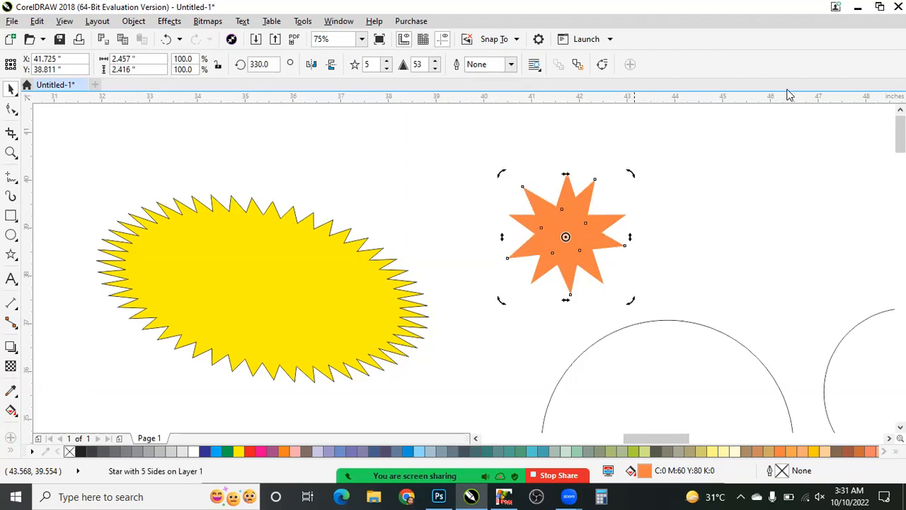
scroll(599, 224, up, 1)
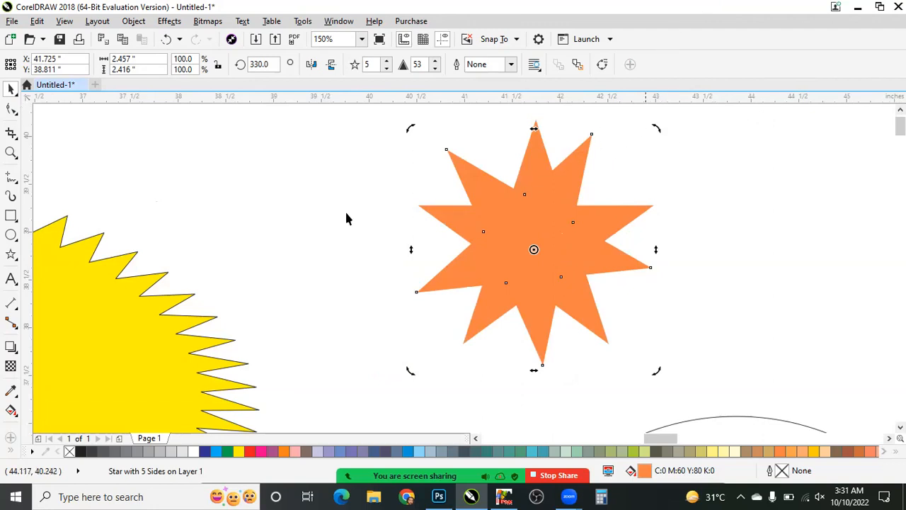
- Draw a nine-sided complex star about 6.78 in wide and 6.68 in high in the empty area beside the yellow oval
scroll(243, 182, down, 2)
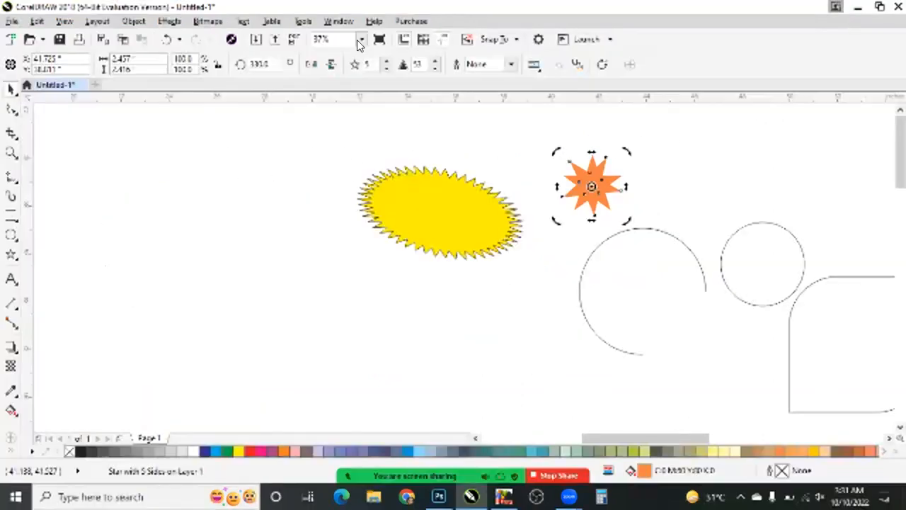
click(14, 257)
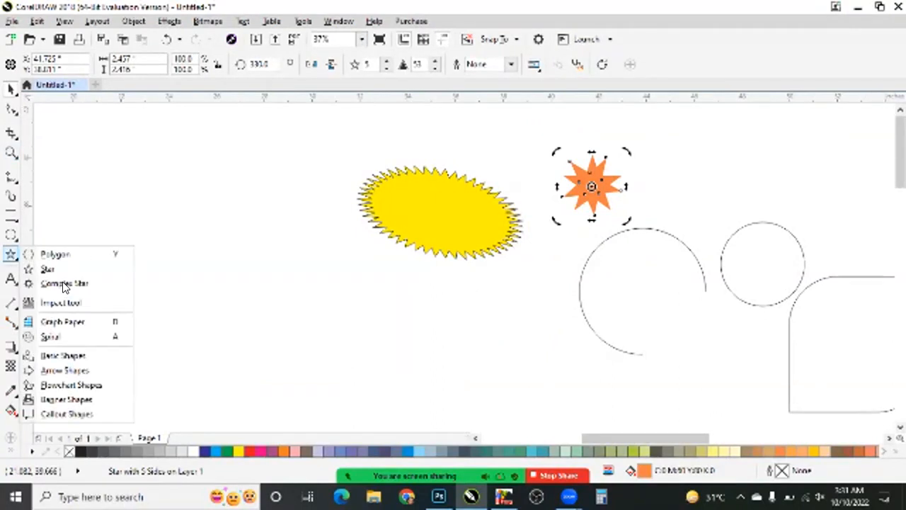
click(64, 284)
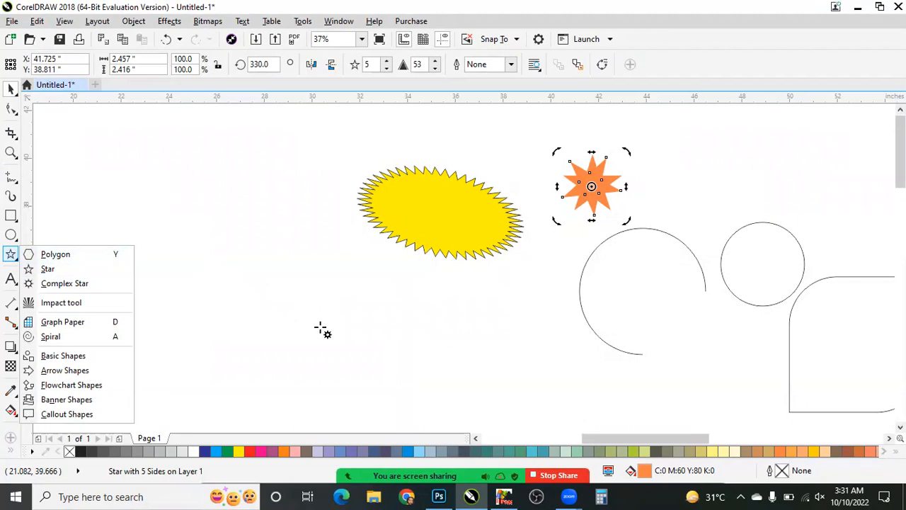
drag(151, 201, 316, 348)
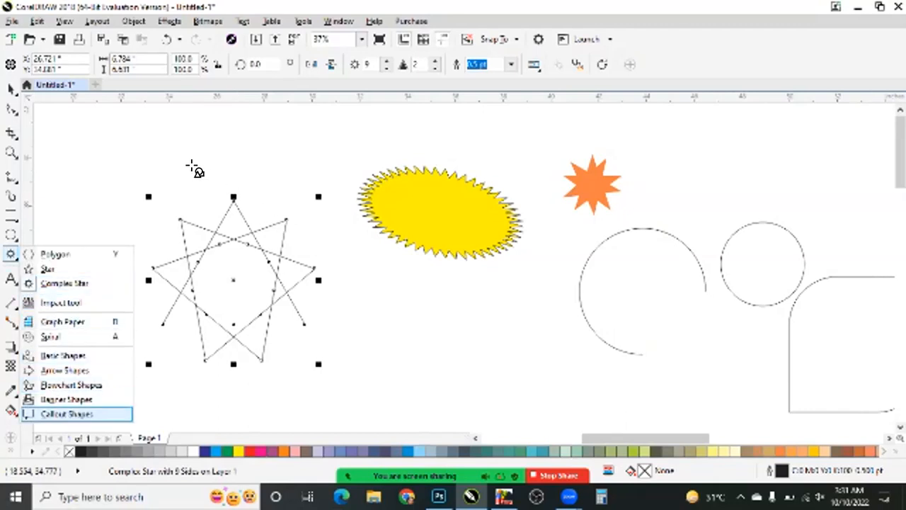
- Draw a smiley face from the basic shapes, about 4.89 in across, below the yellow spiked oval
click(65, 370)
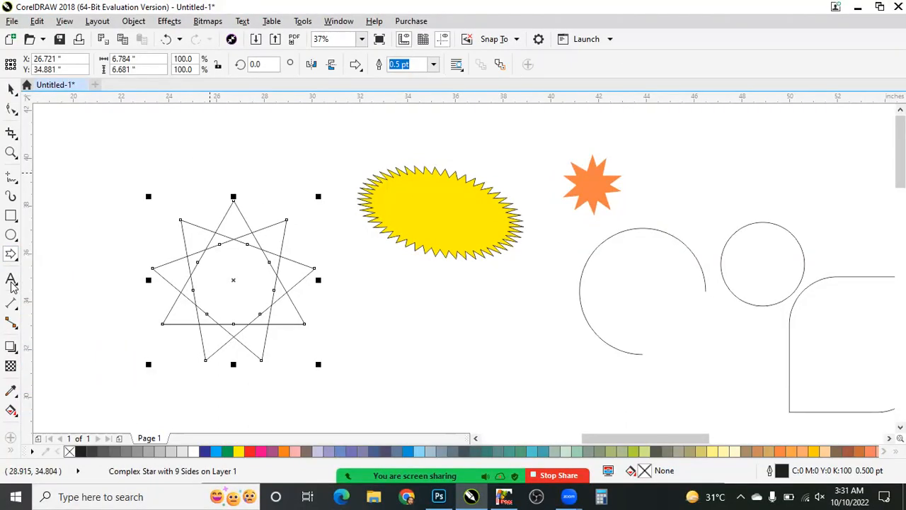
click(10, 282)
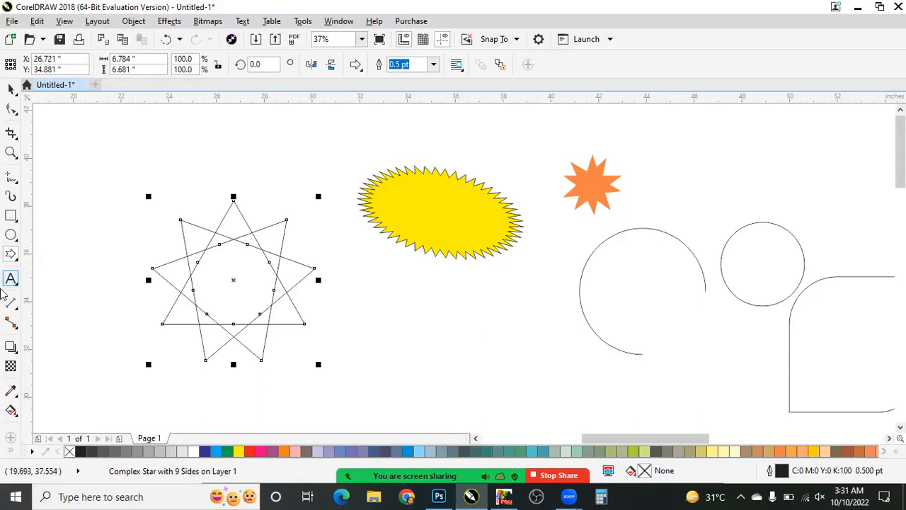
click(12, 256)
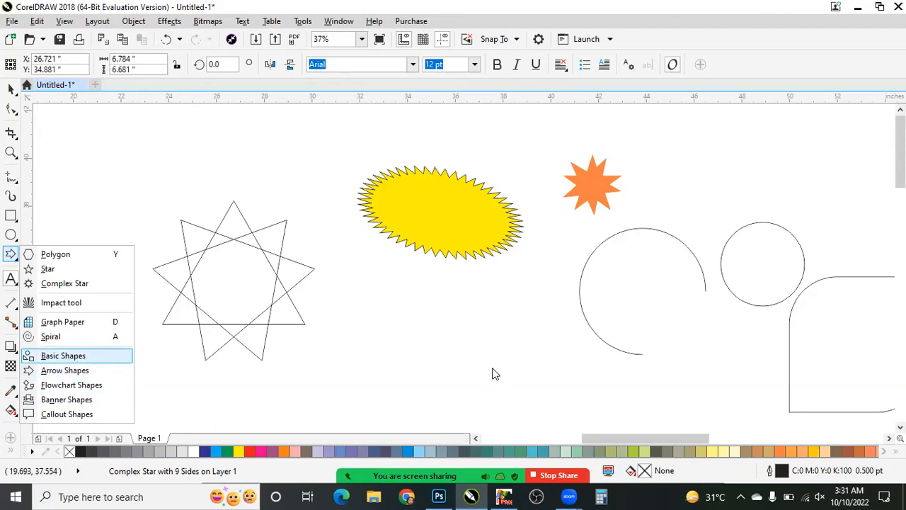
scroll(443, 351, down, 1)
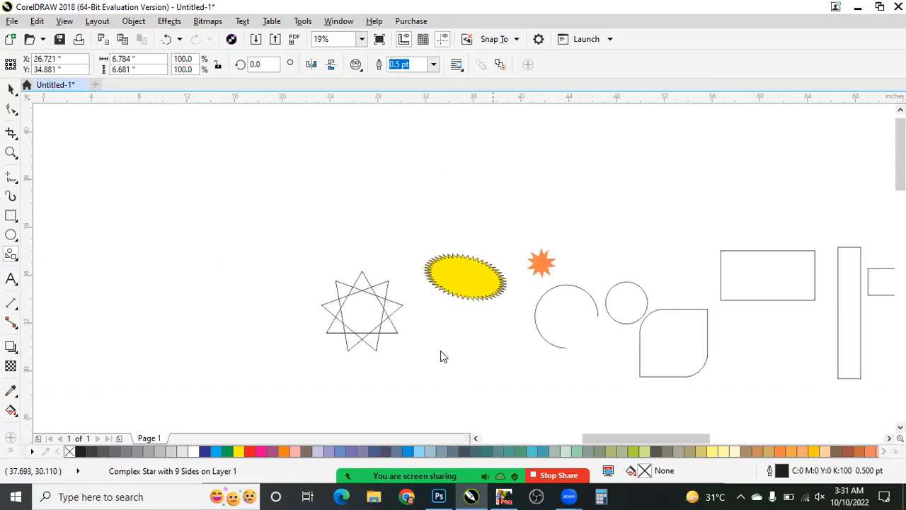
scroll(441, 356, up, 1)
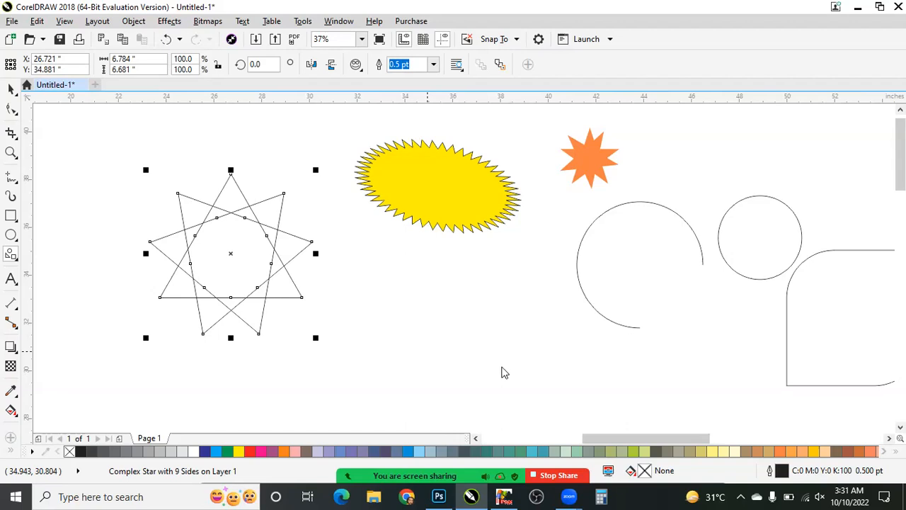
drag(395, 271, 512, 389)
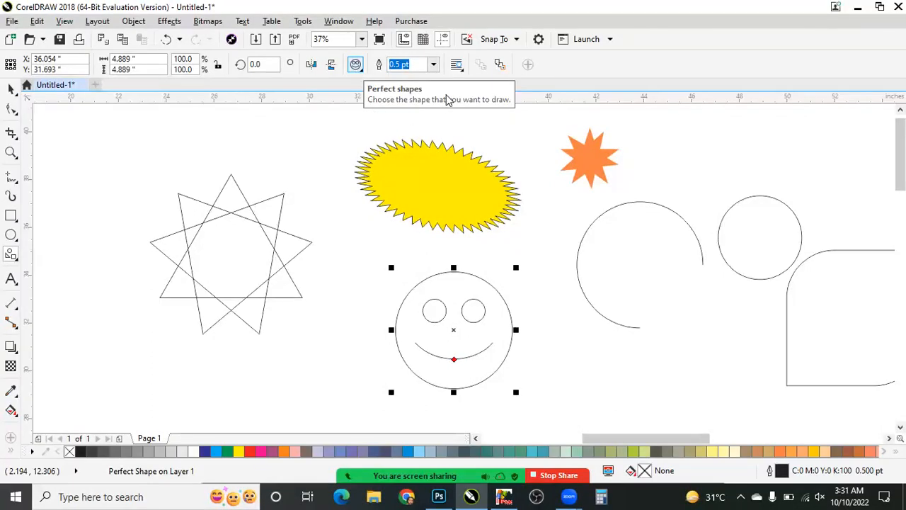
- Draw a heart about 2.64 in wide and a lightning bolt about 2.69 in wide on either side of the smiley face
click(356, 65)
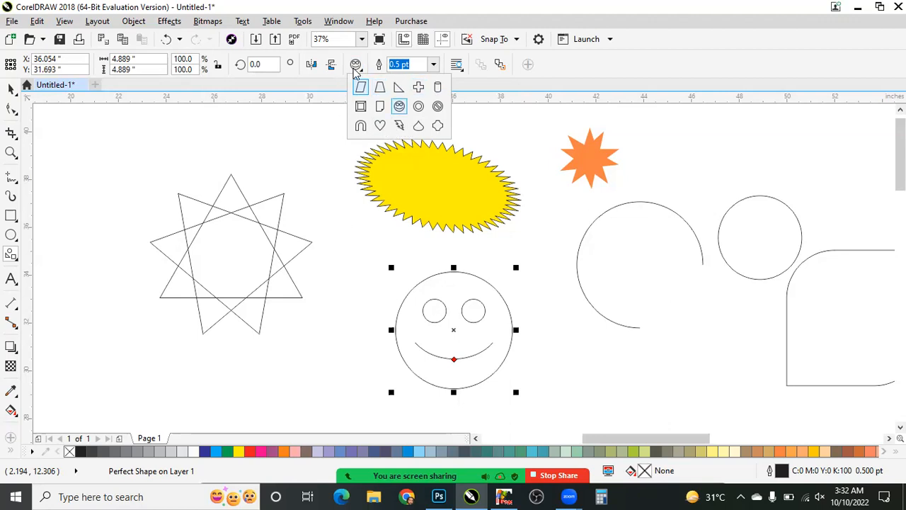
click(382, 125)
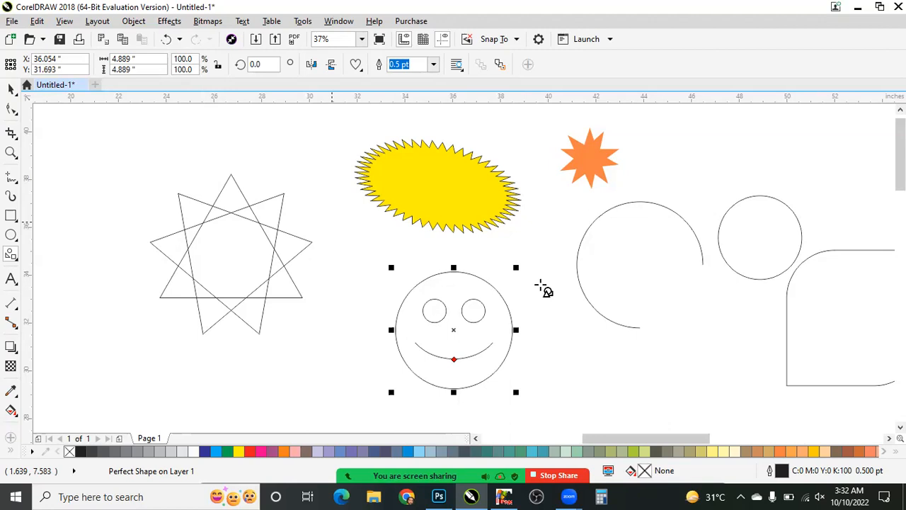
drag(332, 221, 395, 284)
click(356, 64)
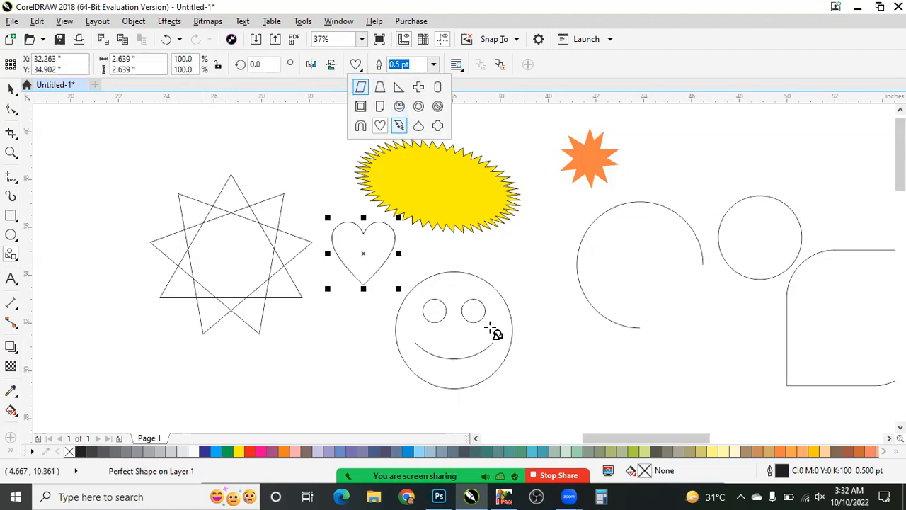
click(399, 125)
drag(502, 245, 575, 317)
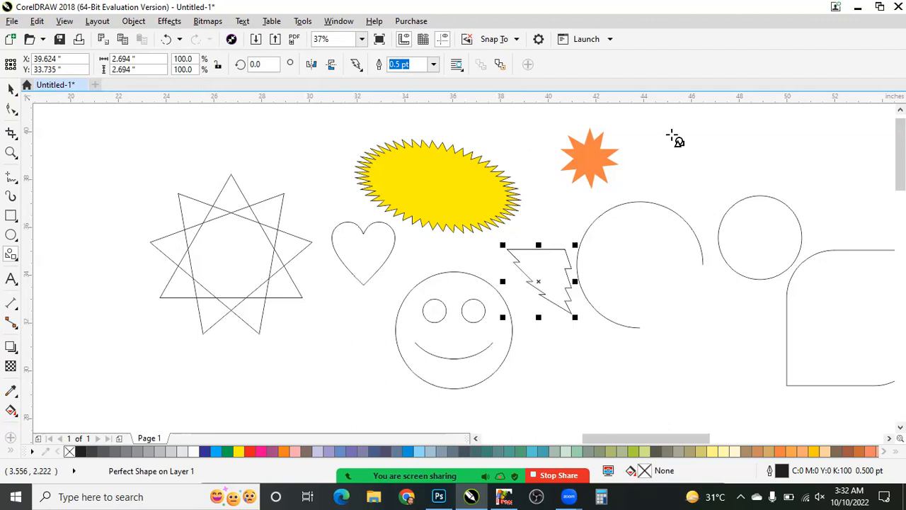
- Draw a prohibition sign about 2.72 in wide above the circle and a teardrop about 1.33 by 2.36 in beside the smiley face
click(356, 64)
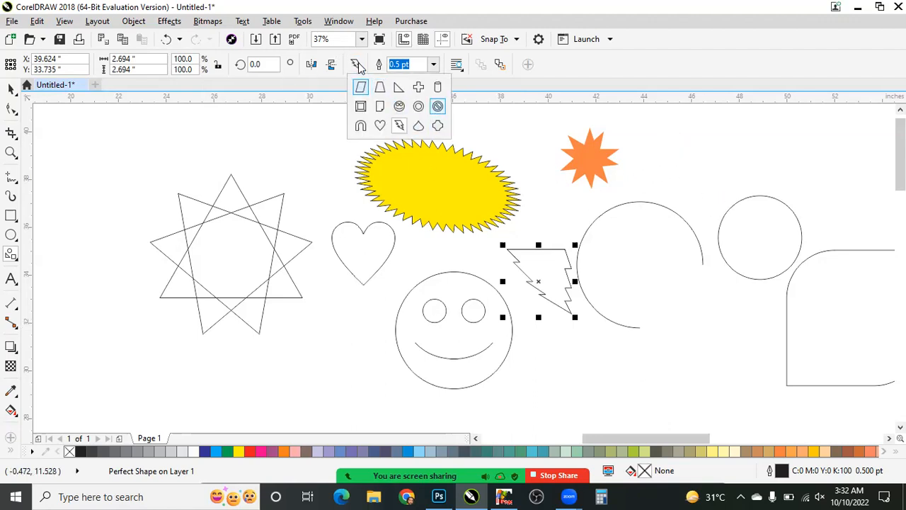
click(438, 106)
drag(672, 134, 737, 200)
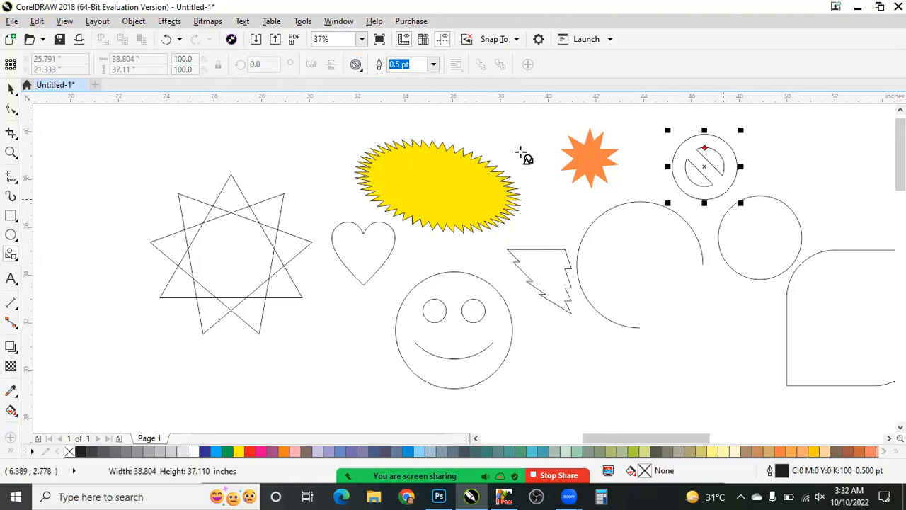
click(356, 65)
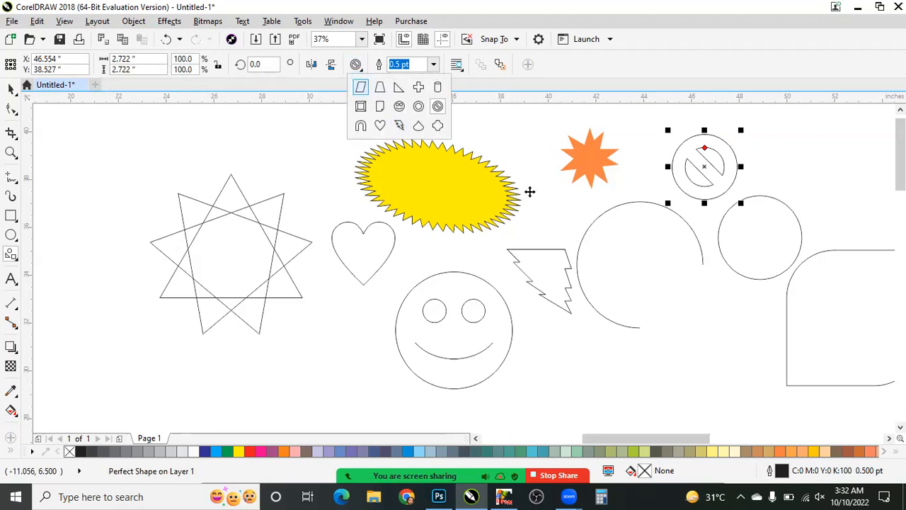
click(419, 126)
mouse_move(496, 132)
mouse_down()
mouse_move(528, 188)
mouse_move(540, 316)
mouse_up()
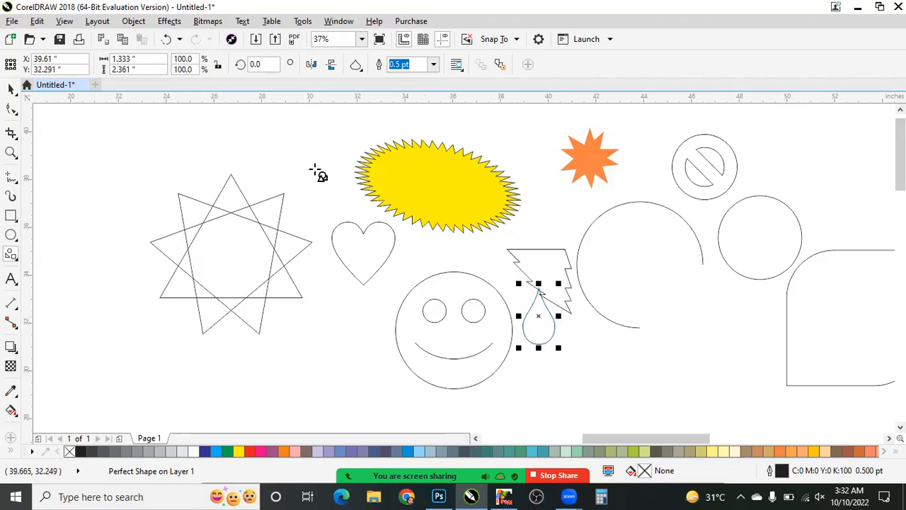
- Draw a cross about 1.81 in wide between the complex star and the yellow spiked oval
click(356, 64)
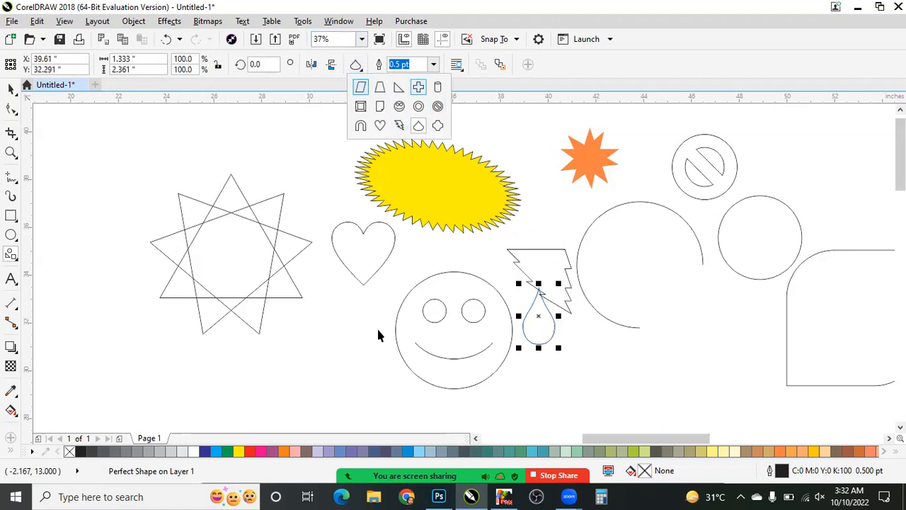
click(419, 87)
drag(287, 132, 334, 177)
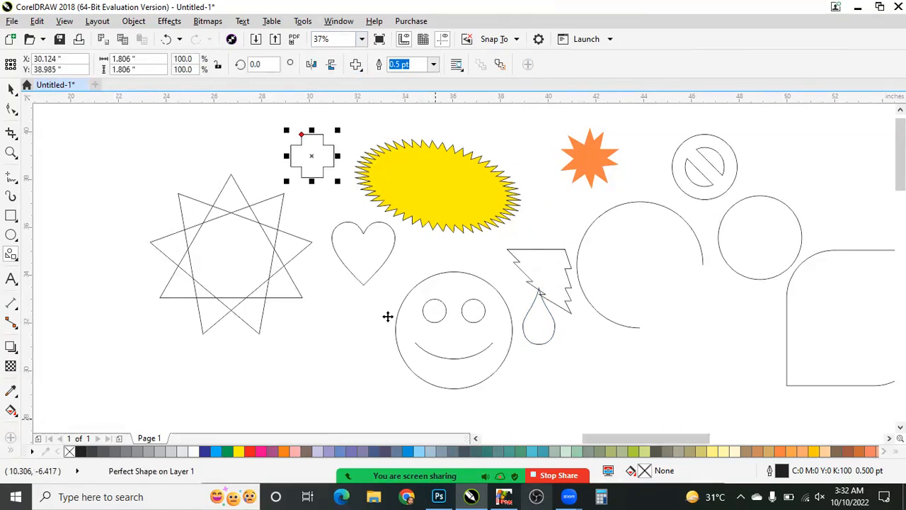
scroll(493, 398, up, 1)
click(11, 89)
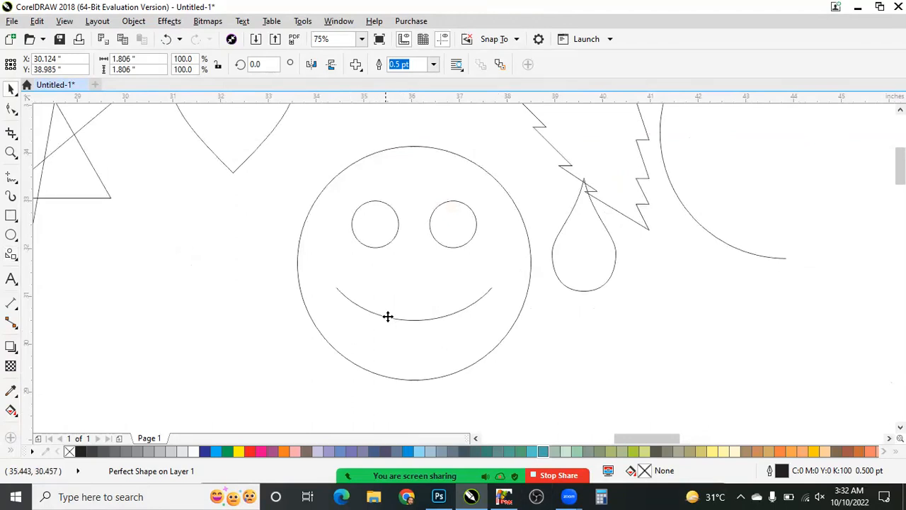
- Turn the smiley face's mouth into a frown with its red shape node, and undo the change
click(388, 317)
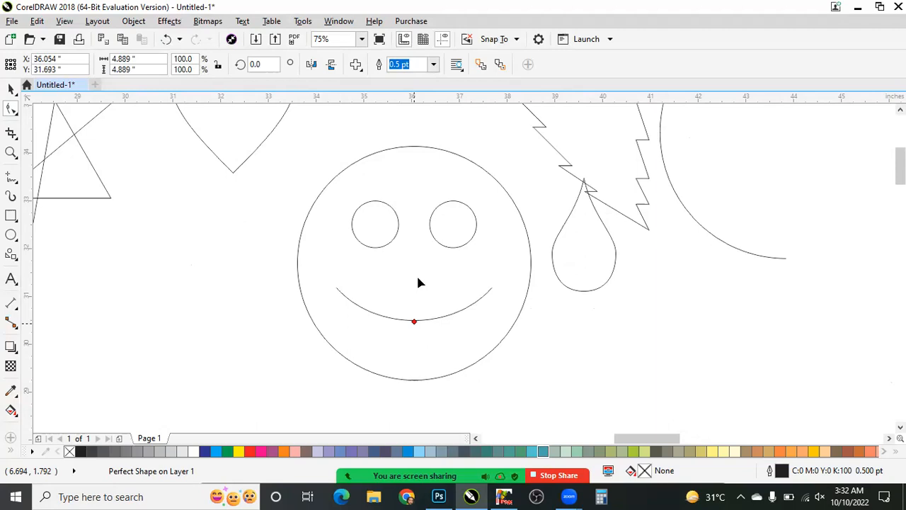
key(Up)
key(Up)
key(Up)
key(Up)
key(Up)
key(Up)
key(Up)
key(Up)
key(Up)
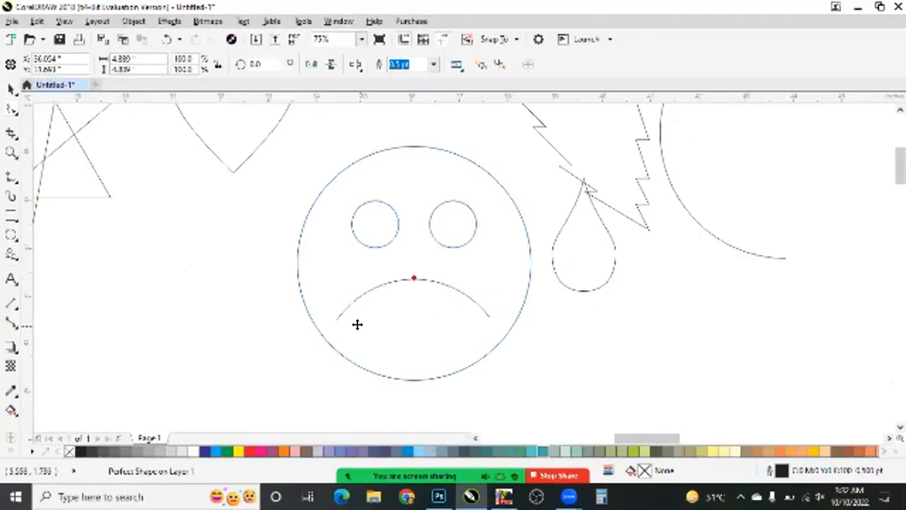
key(space)
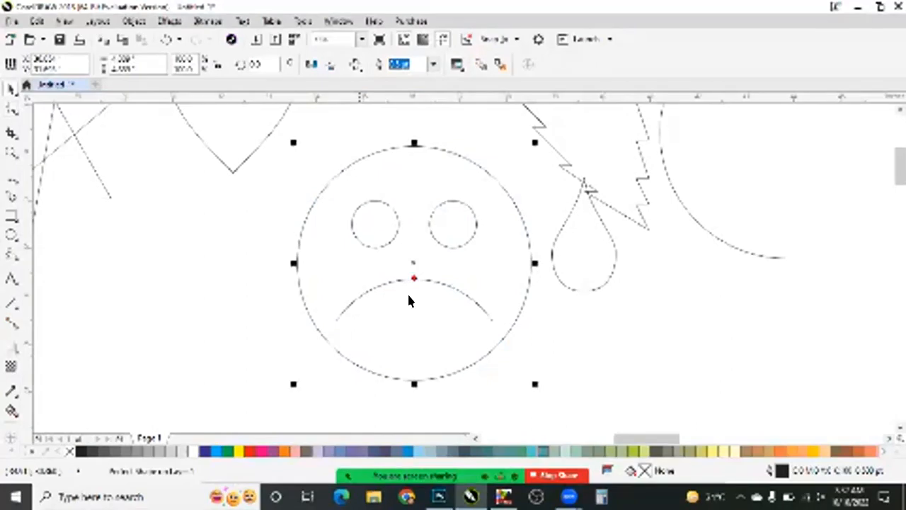
key(ctrl+z)
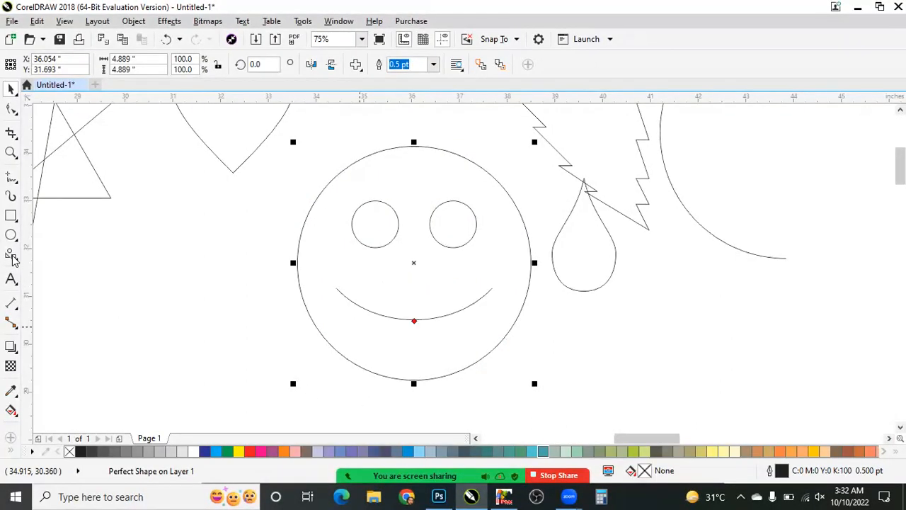
- Activate the Arrow Shapes tool and open its selection of perfect arrow shapes
click(15, 257)
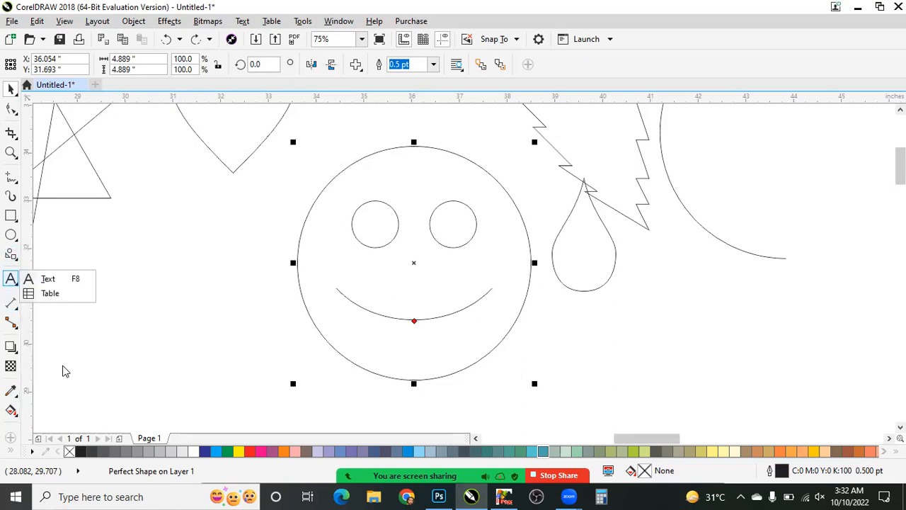
click(11, 253)
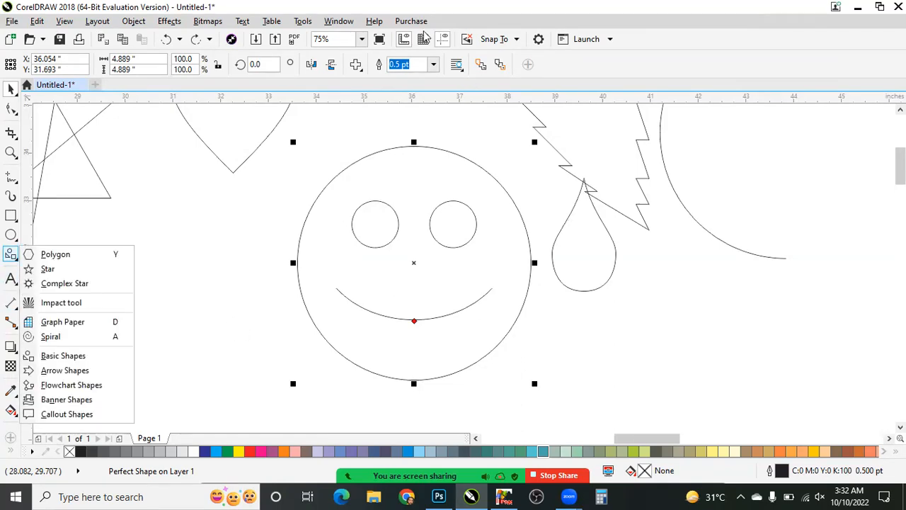
click(356, 67)
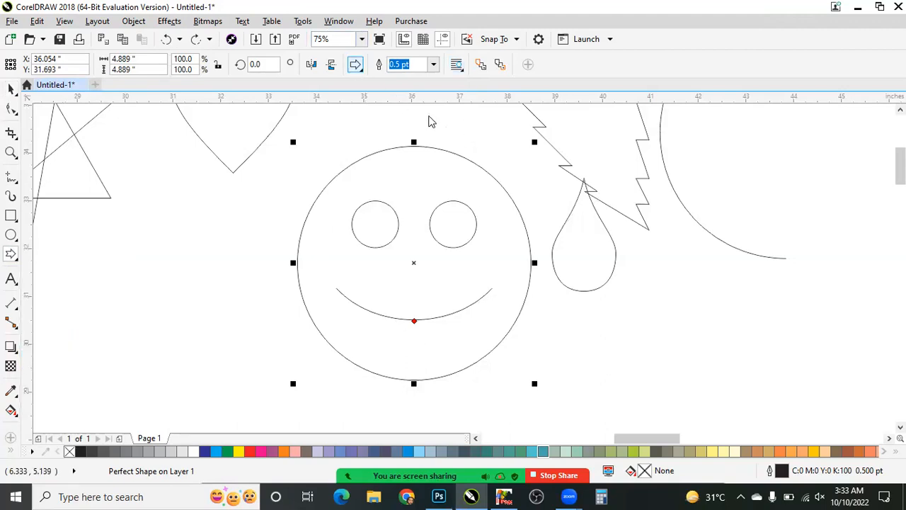